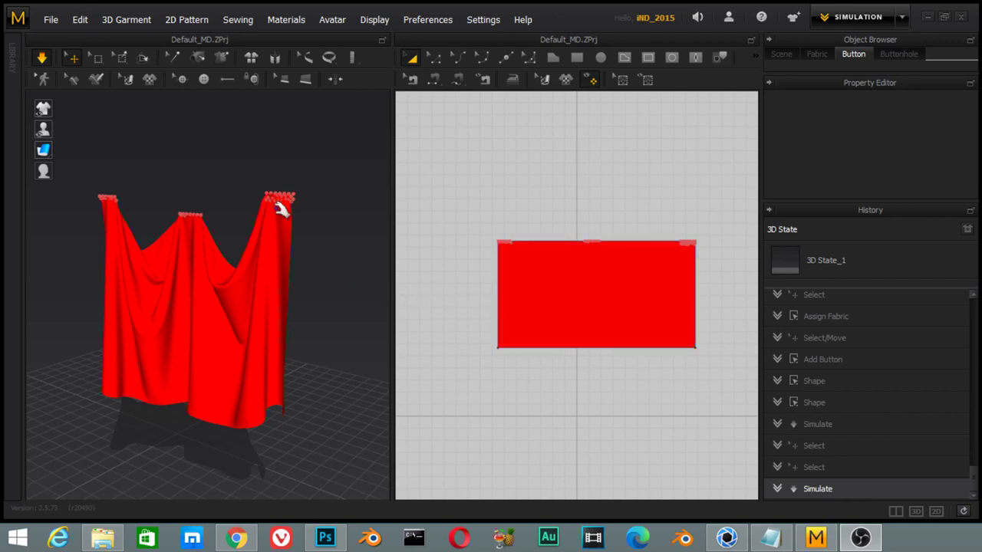
- Select the hanging red cloth and drag its edge to test how it drapes
left_click(288, 260)
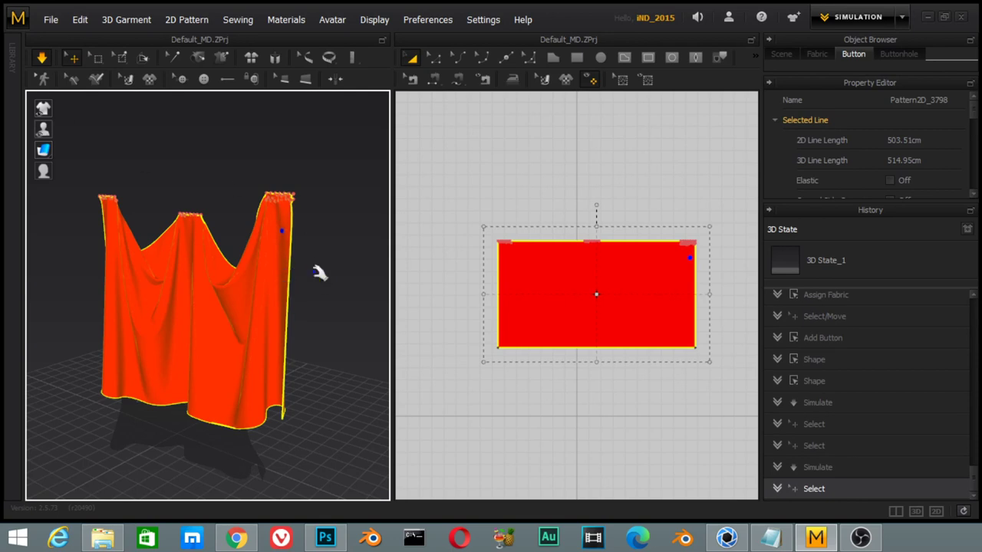
left_click_drag(304, 270, 325, 331)
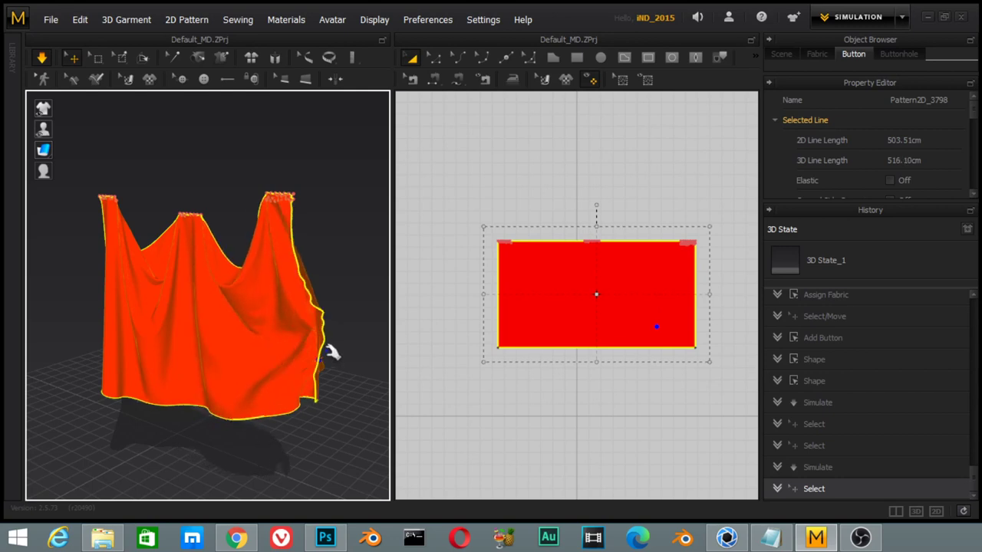
left_click_drag(326, 330, 313, 363)
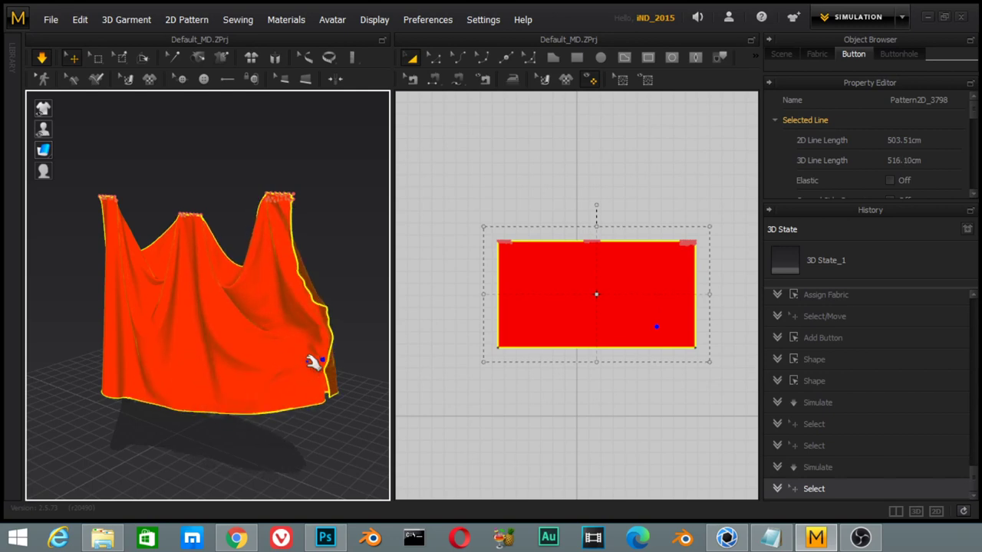
left_click(138, 381)
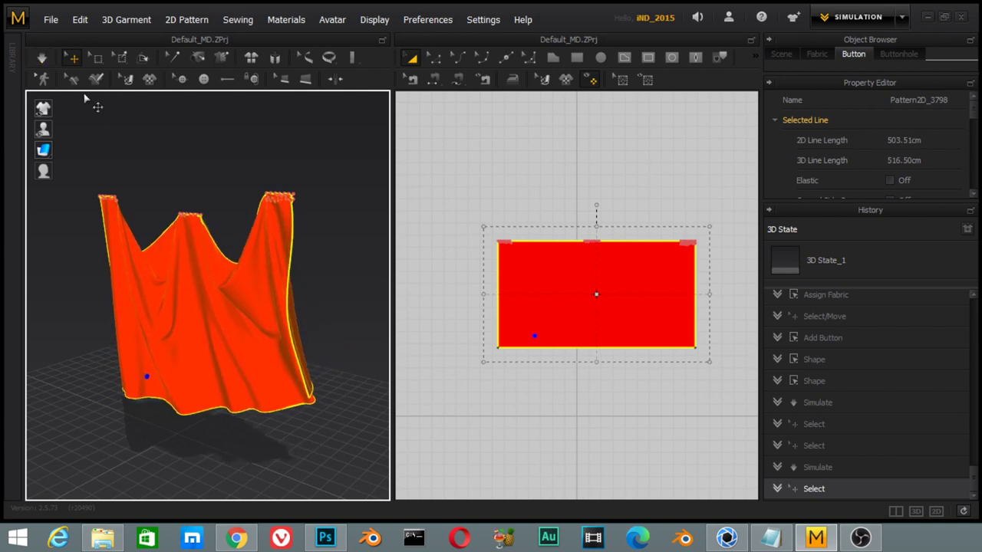
- Reselect the red cloth and delete it from the scene
left_click(295, 157)
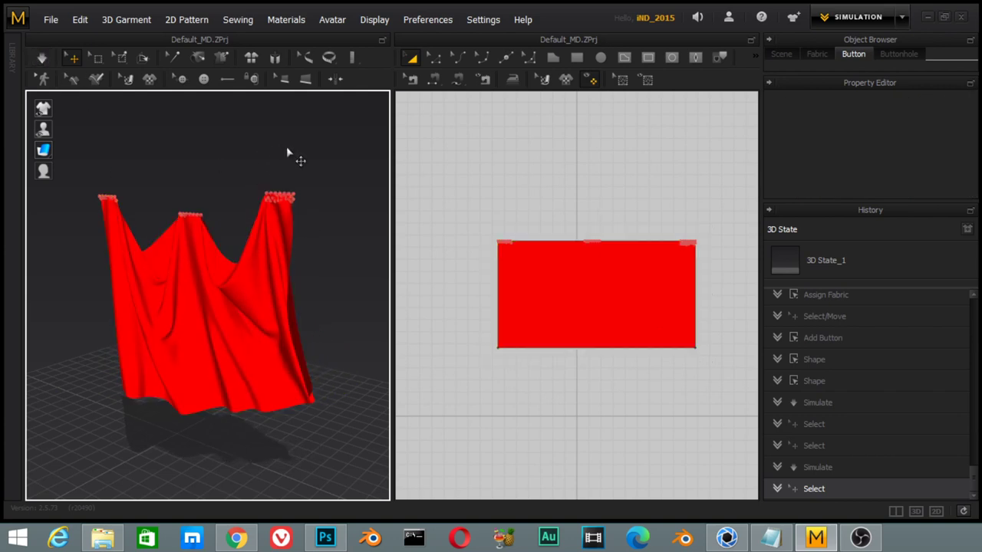
left_click(261, 299)
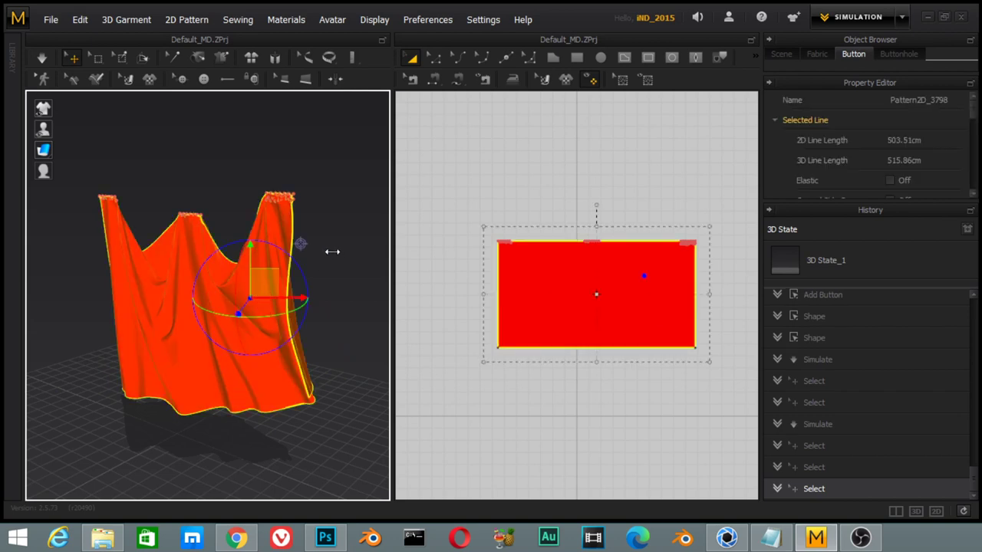
key("Delete")
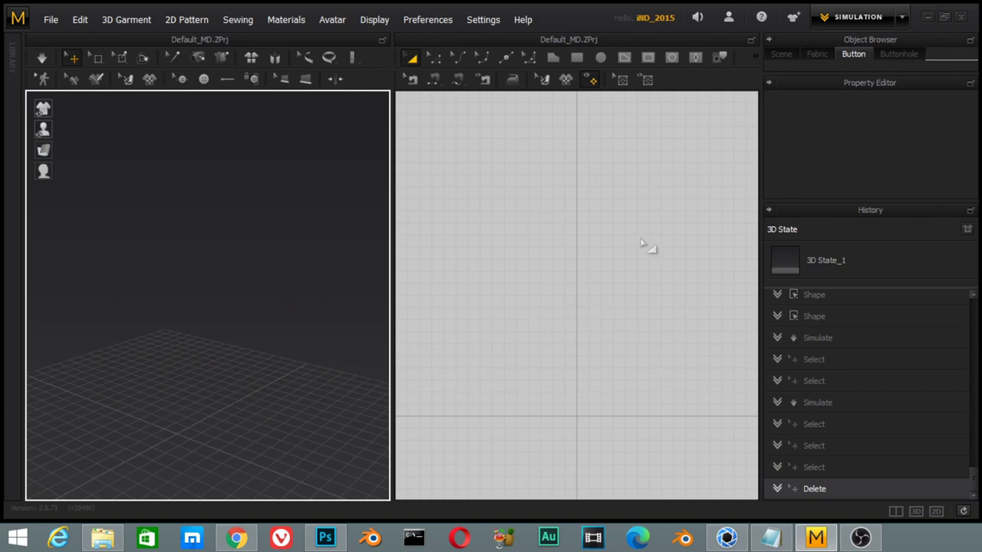
- Try the side-by-side, 2D-only and 3D-only window layouts
left_click(895, 514)
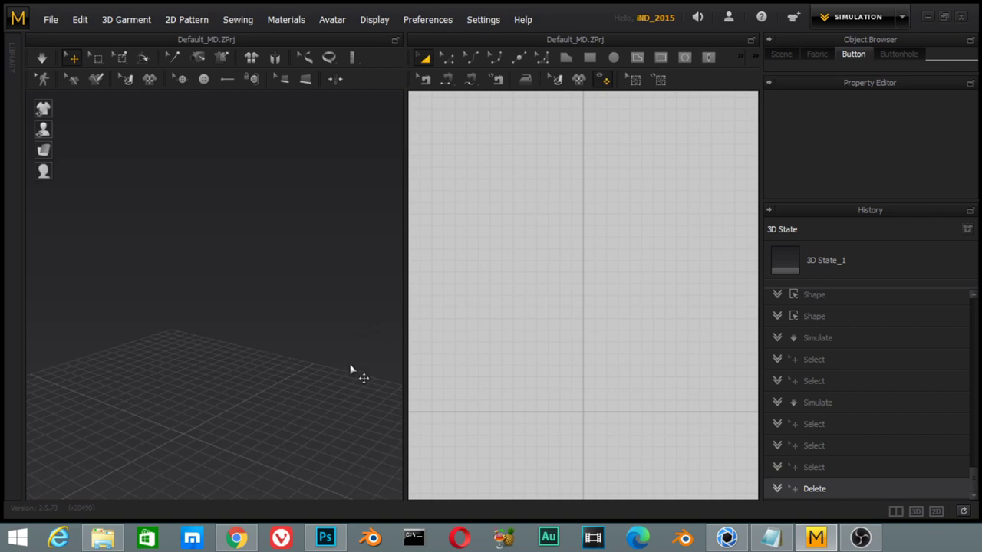
left_click(326, 375)
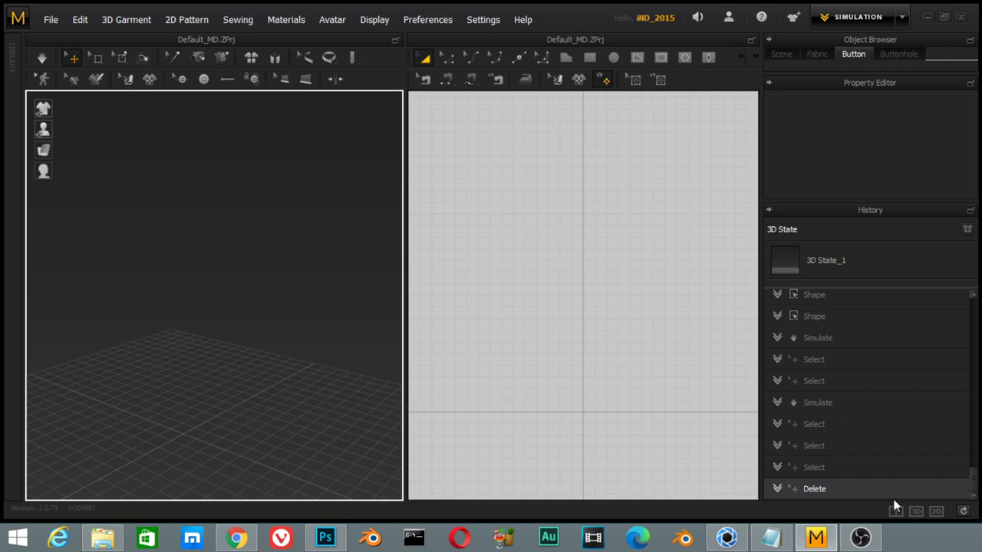
left_click(936, 511)
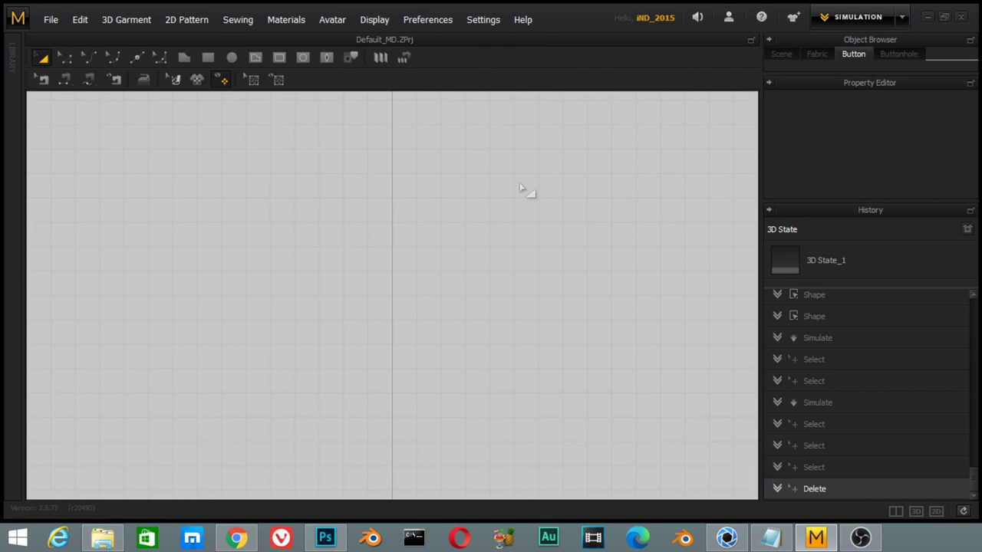
left_click(917, 512)
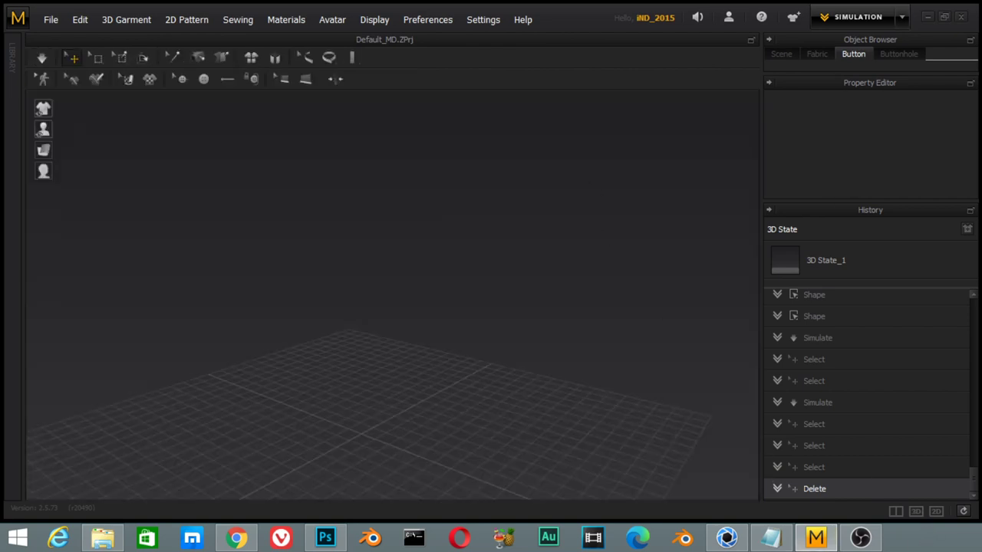
- Return to side-by-side 3D/2D, widen the 2D view and enlarge the property panel
left_click(895, 511)
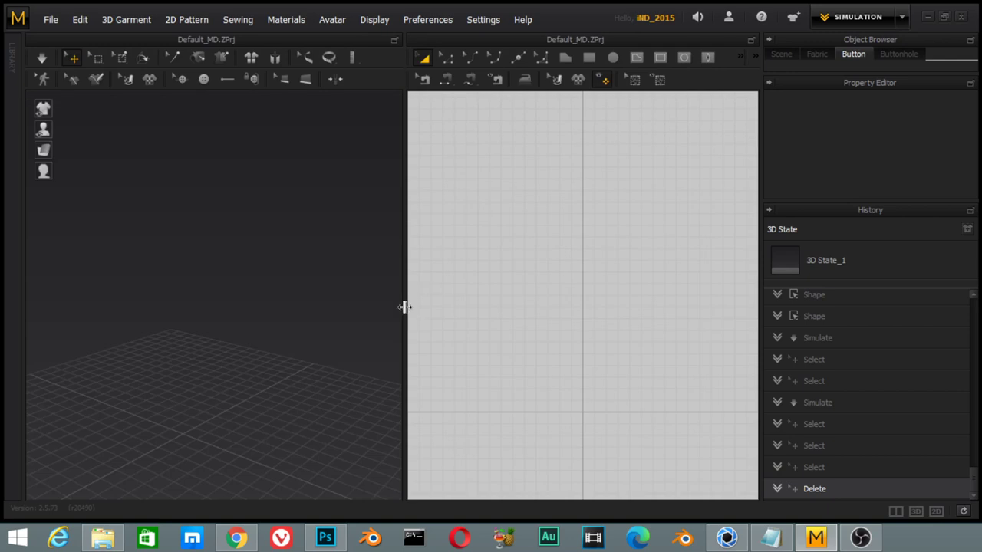
mouse_move(404, 307)
left_mouse_down()
mouse_move(350, 293)
mouse_move(425, 294)
mouse_move(391, 302)
mouse_move(486, 314)
mouse_move(412, 316)
mouse_move(402, 307)
left_mouse_up()
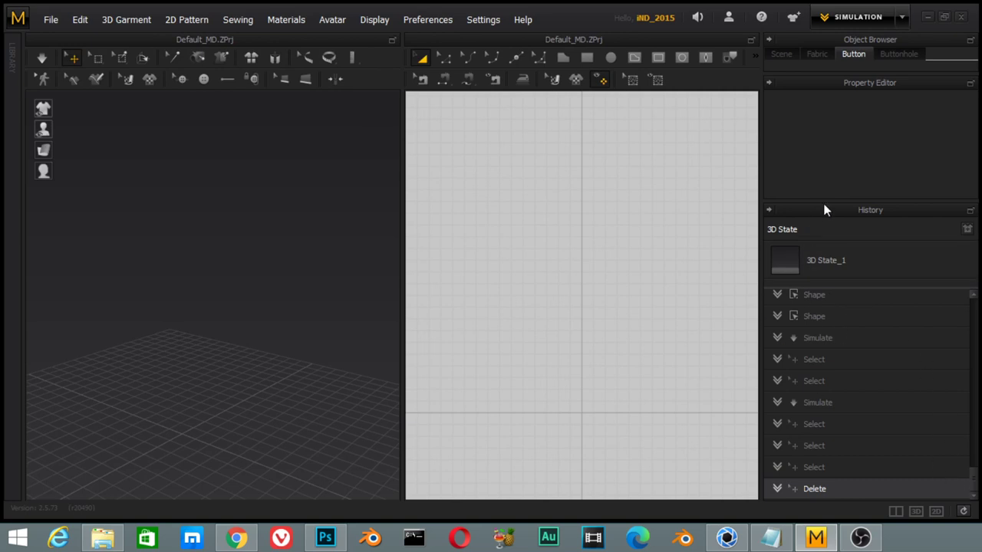
left_click_drag(829, 204, 826, 393)
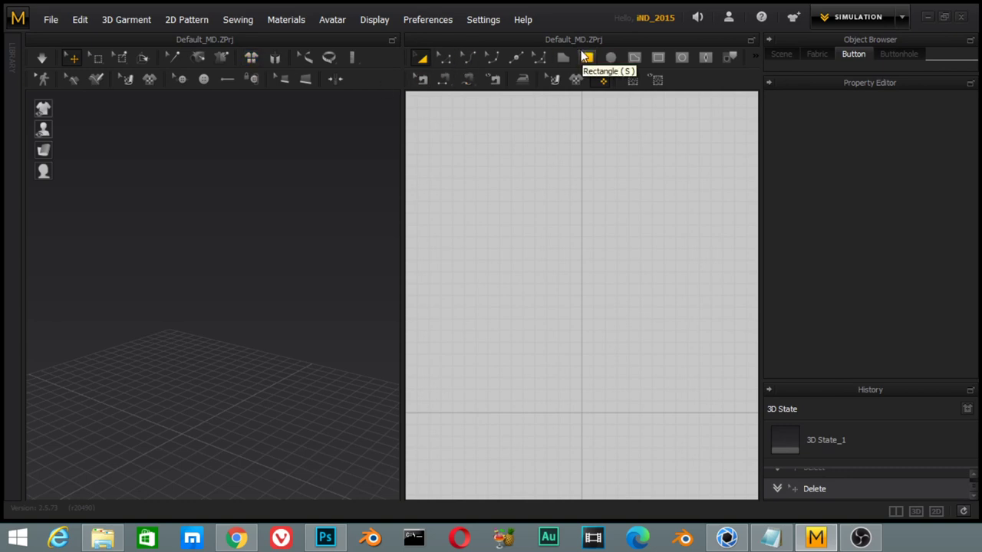
- Open Settings > User Settings at the View Controls page
left_click(481, 25)
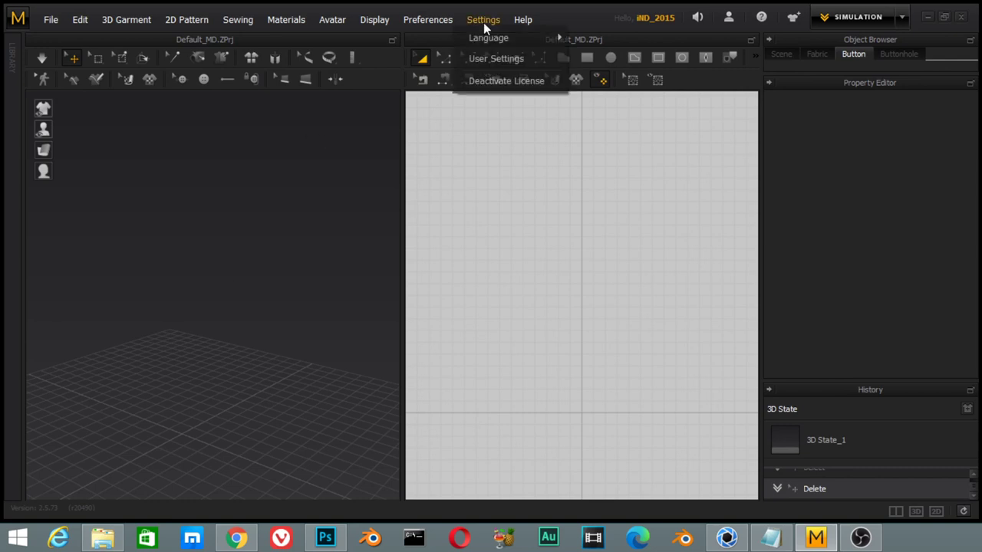
left_click(256, 290)
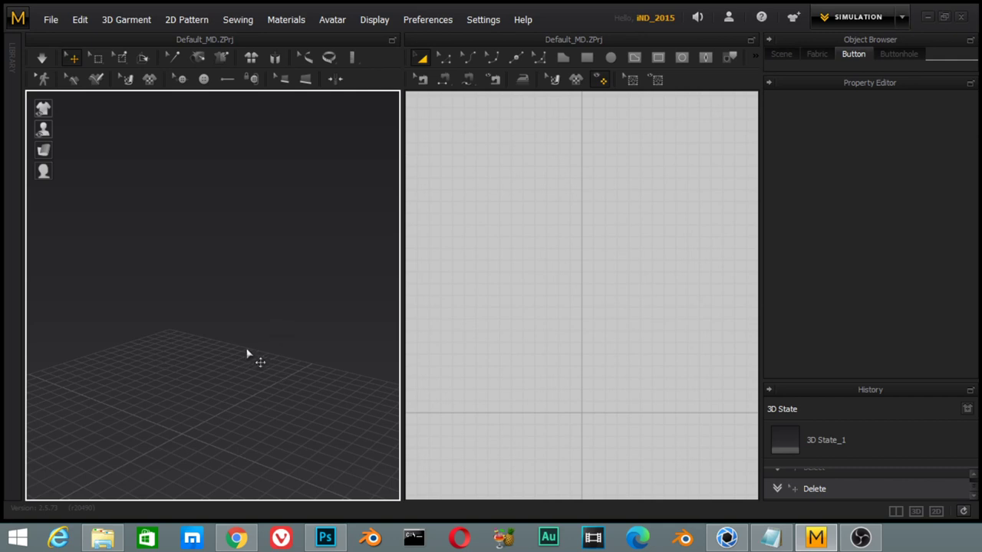
left_click(437, 19)
mouse_move(482, 19)
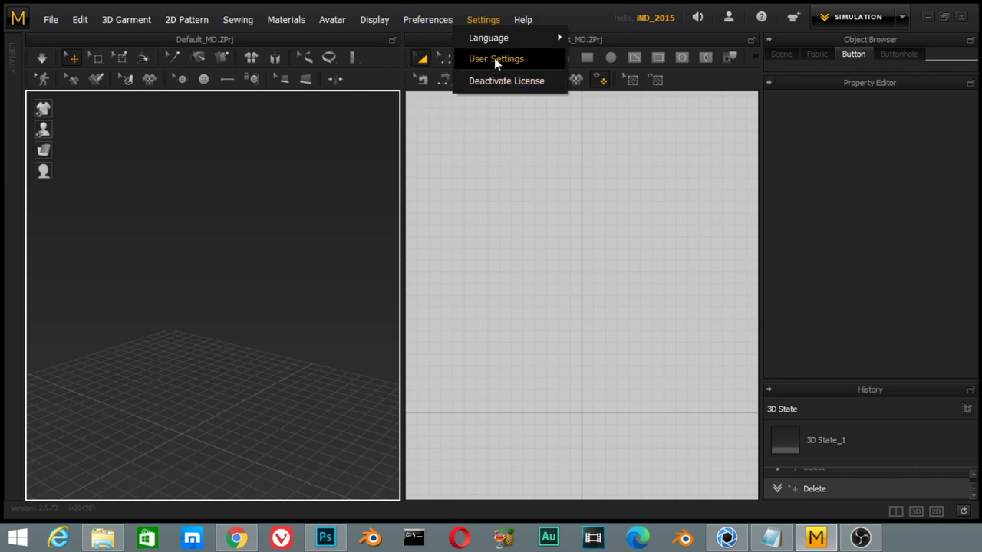
left_click(494, 58)
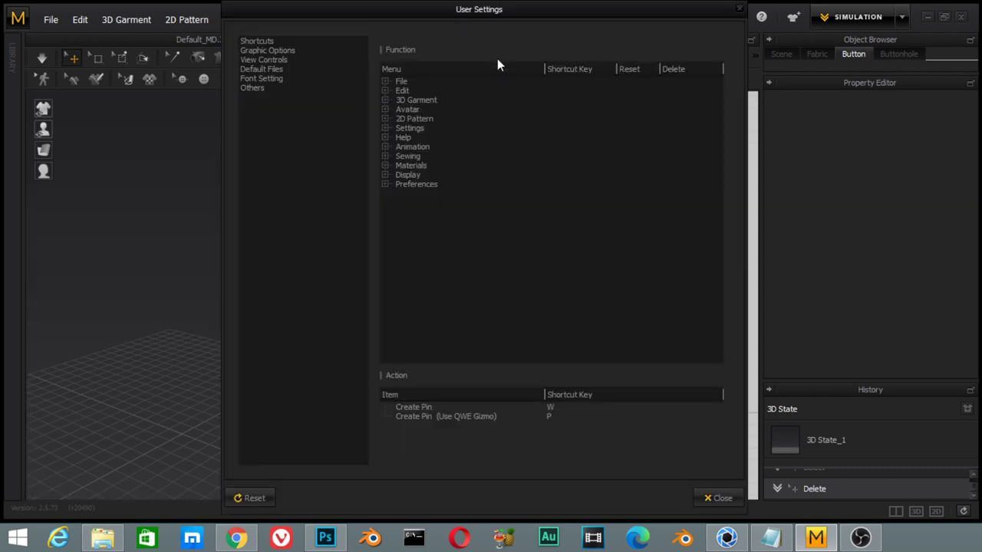
left_click(272, 60)
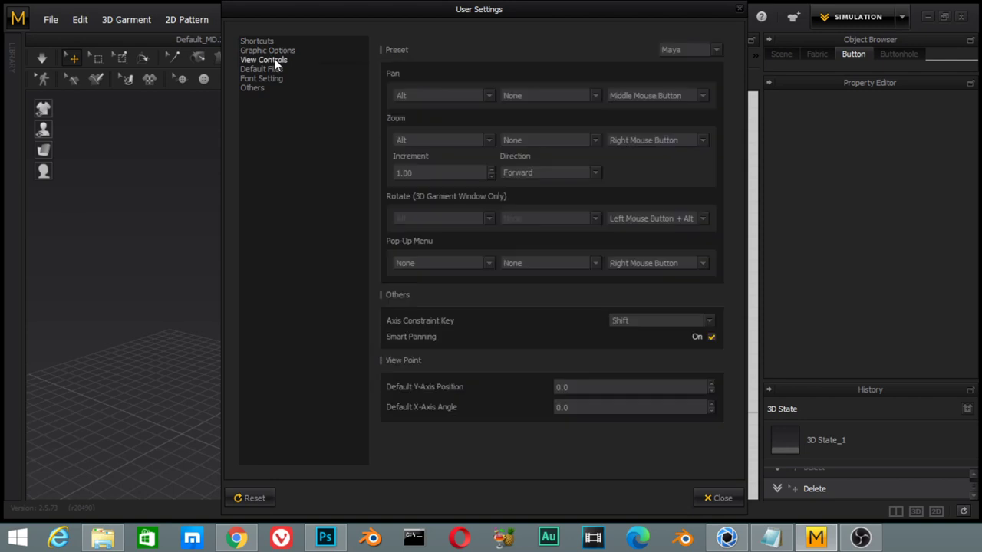
- Switch the navigation Preset to 3ds Max
left_click(703, 51)
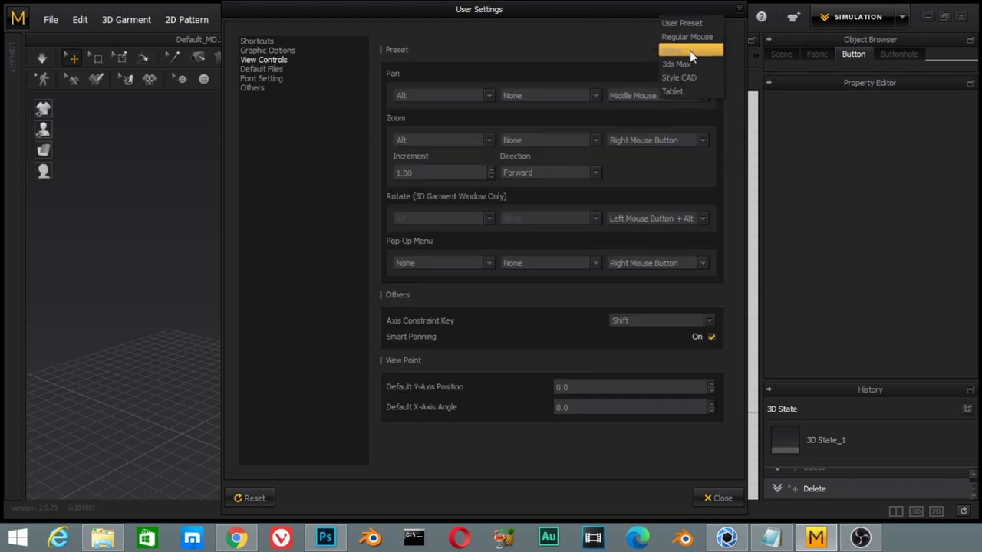
left_click(689, 51)
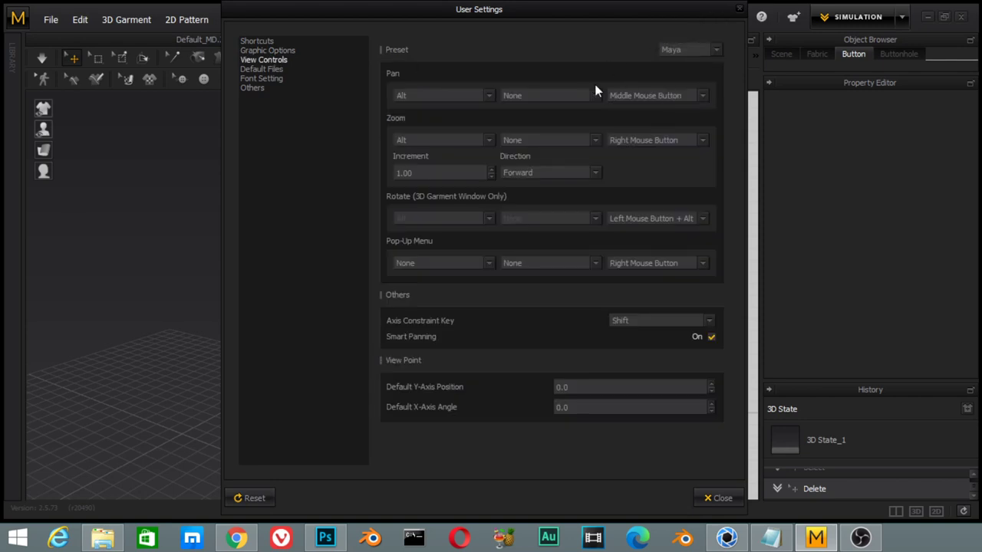
left_click(689, 51)
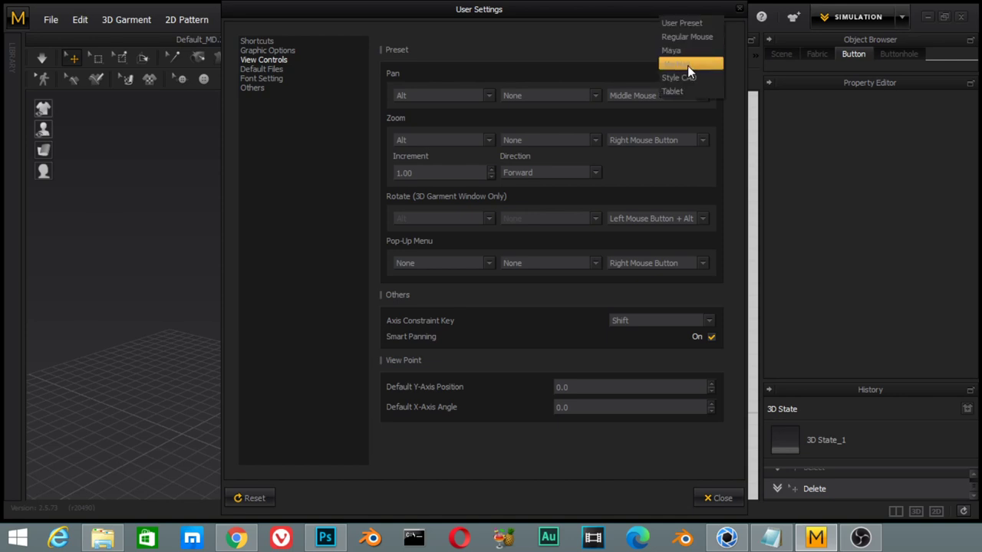
left_click(687, 65)
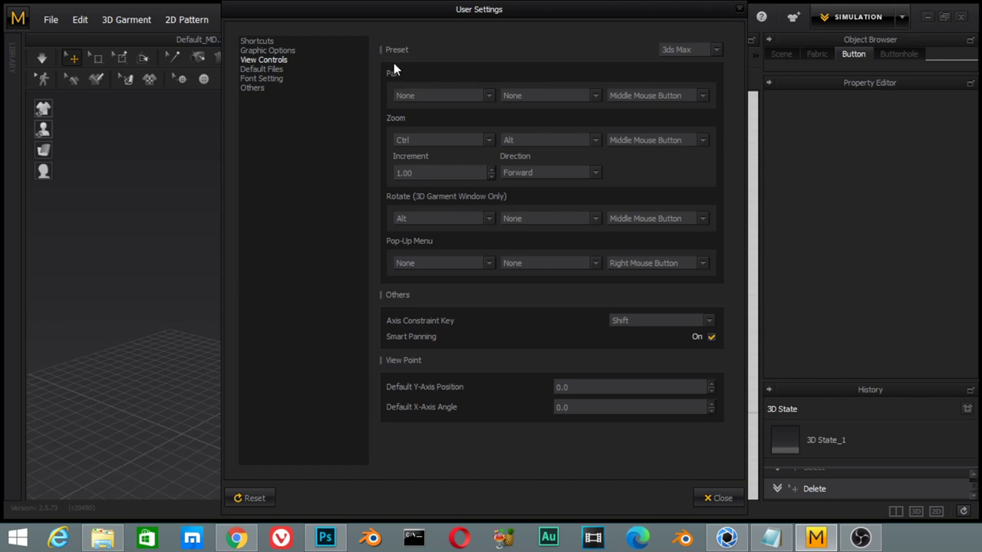
left_click(701, 51)
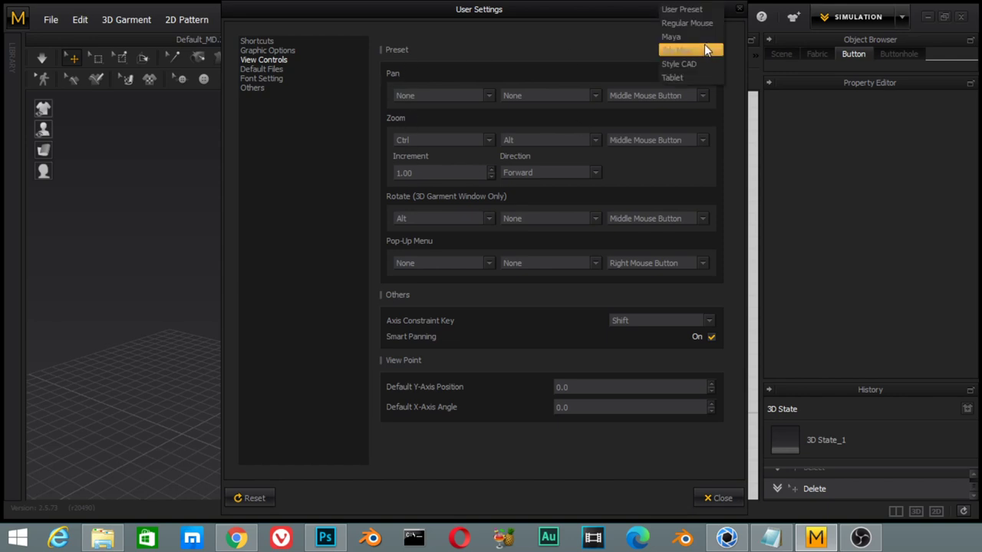
left_click(685, 51)
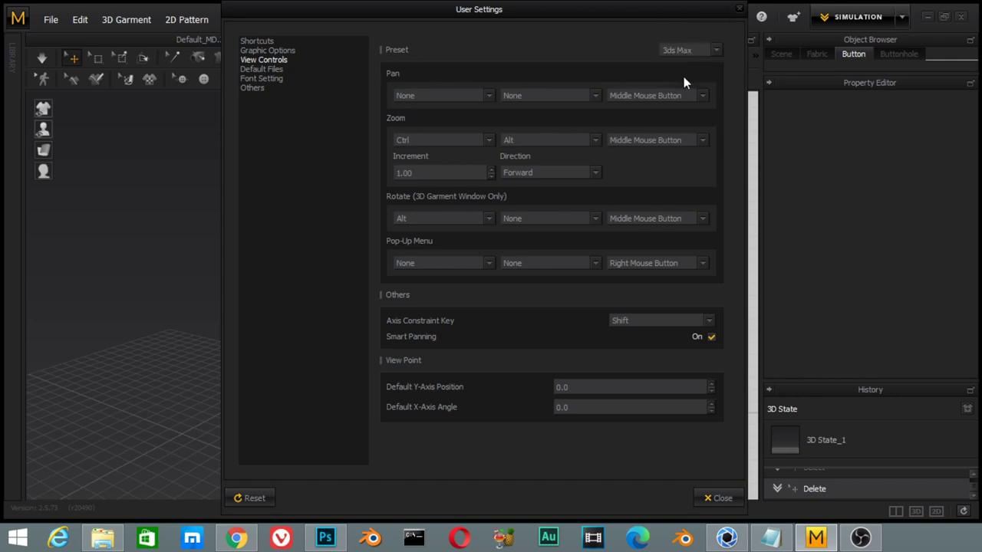
- Change the Preset to Regular Mouse, leaving the pan modifier unchanged
left_click(687, 53)
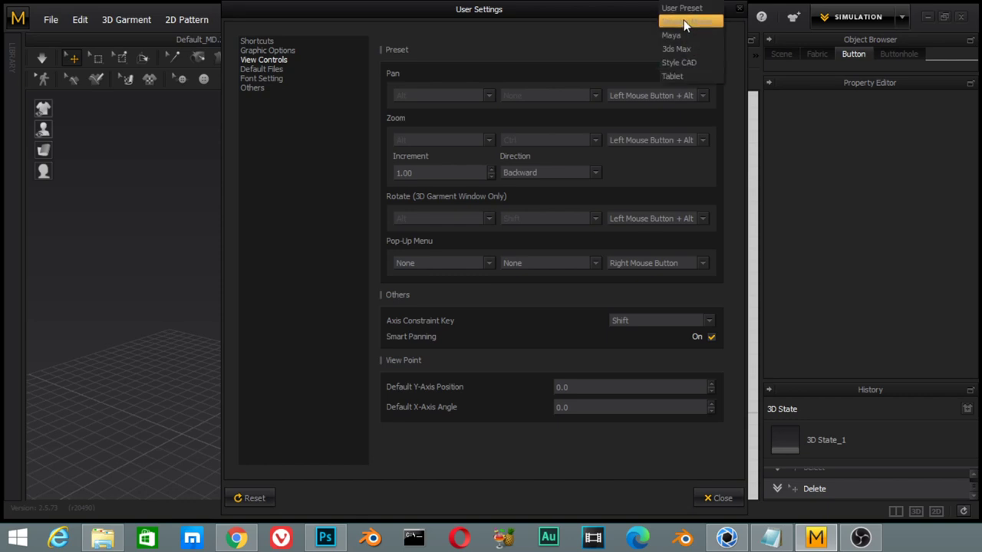
left_click(685, 23)
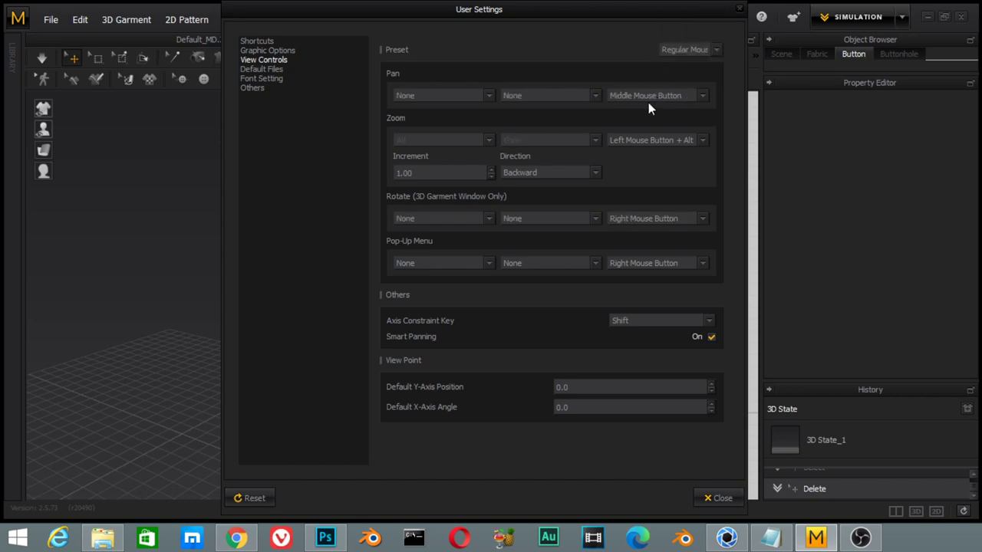
left_click(588, 92)
left_click(588, 92)
- Set Rotate to Right Mouse Button, dismiss the conflict warning, and leave Zoom unchanged
left_click(699, 220)
left_click(703, 220)
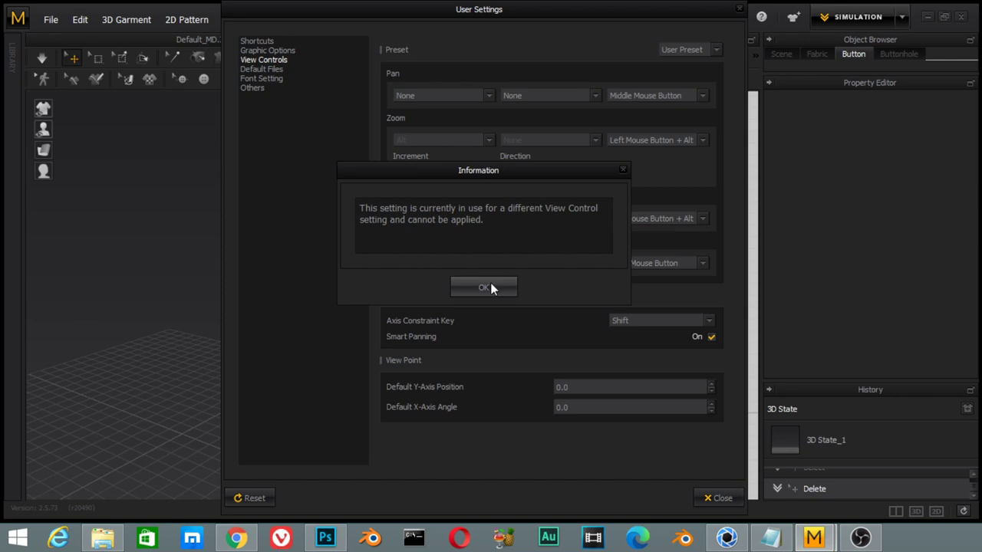
left_click(491, 287)
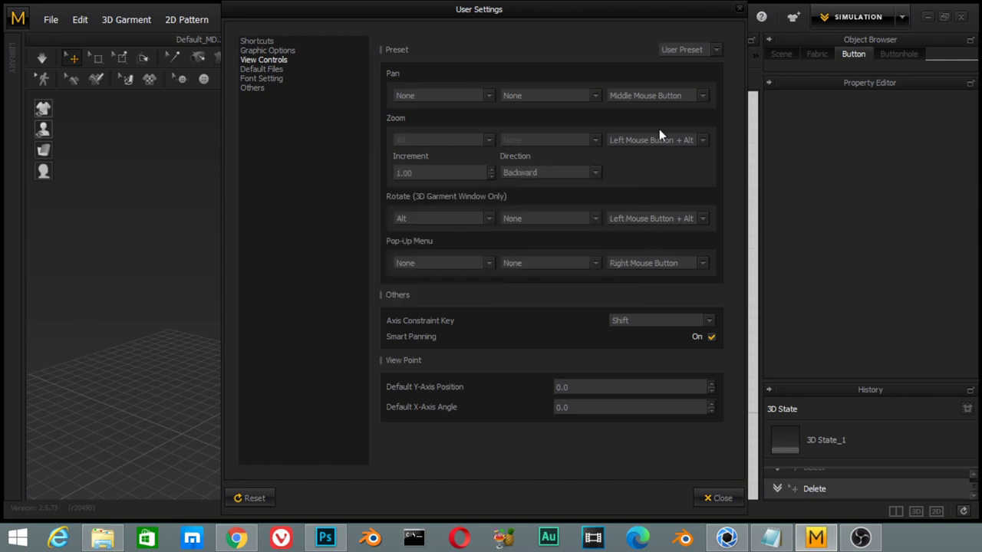
left_click(677, 140)
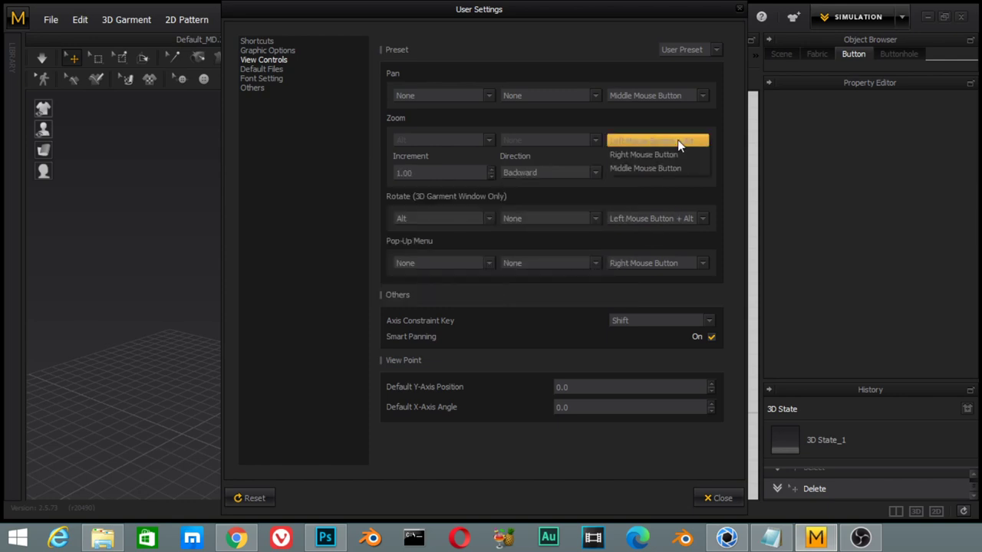
left_click(602, 120)
left_click(629, 143)
left_click(631, 139)
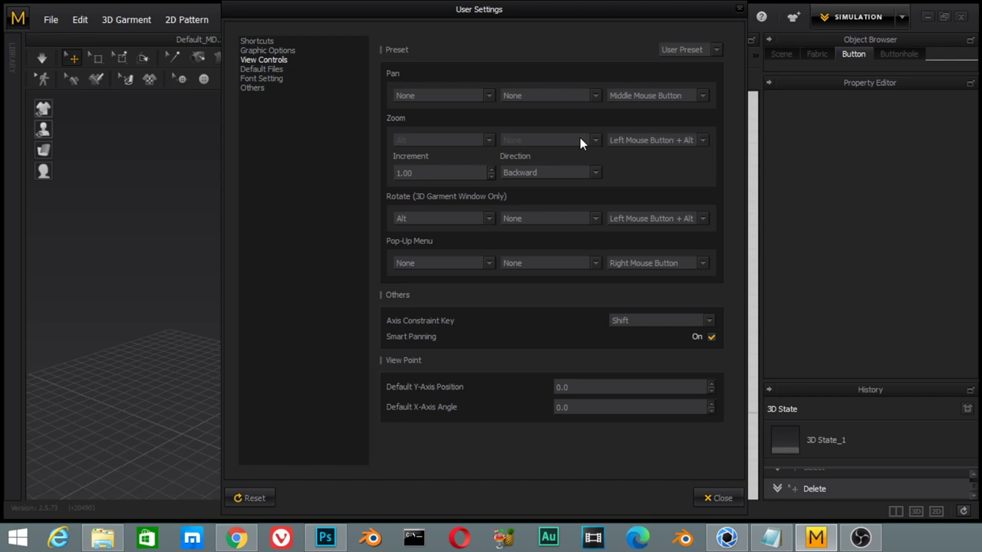
- Try Alt as the rotate modifier, then settle on Right Mouse Button alone
left_click(638, 138)
left_click(637, 139)
left_click(595, 218)
left_click(557, 244)
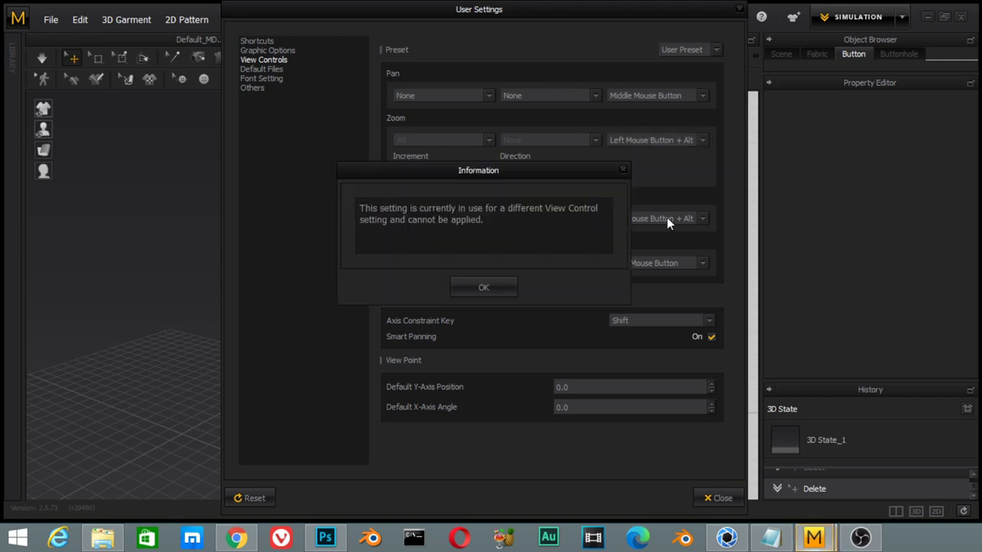
left_click(488, 287)
left_click(654, 220)
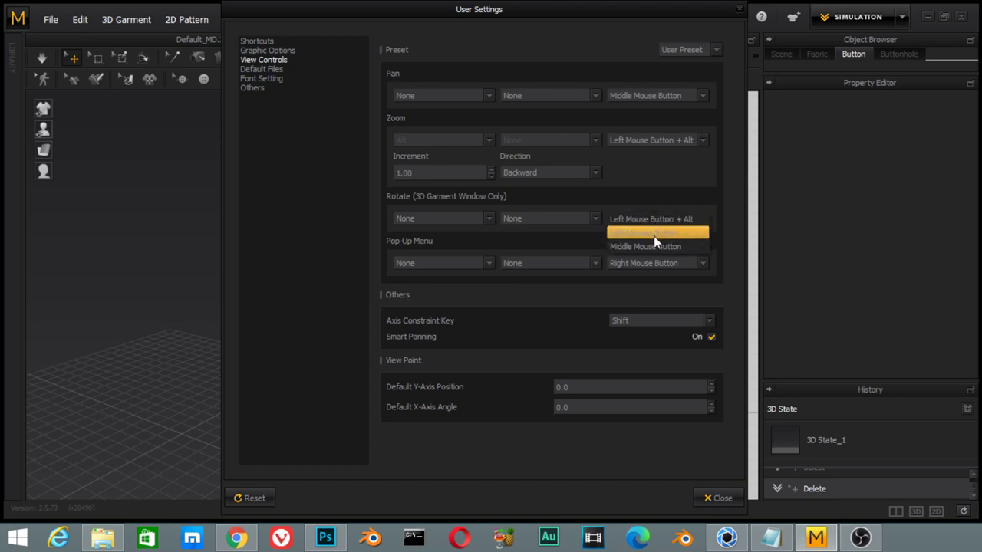
left_click(653, 233)
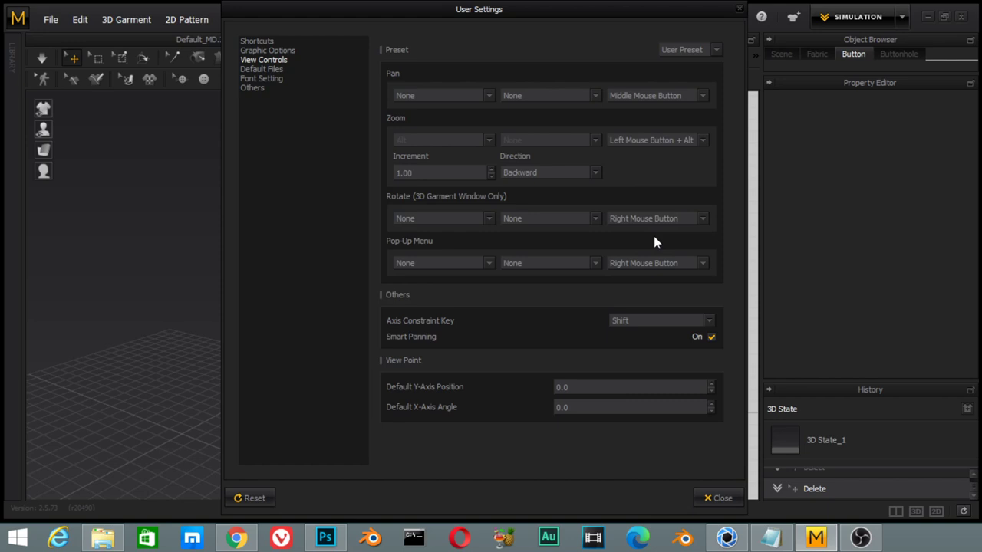
- Keep Pan on Middle Mouse Button and Zoom unchanged, then close User Settings
left_click(633, 141)
left_click(642, 131)
left_click(645, 98)
left_click(648, 97)
left_click(723, 499)
- Test orbiting and panning the empty 3D view with the new bindings
mouse_move(241, 344)
right_mouse_down()
mouse_move(307, 353)
mouse_move(296, 336)
right_mouse_up()
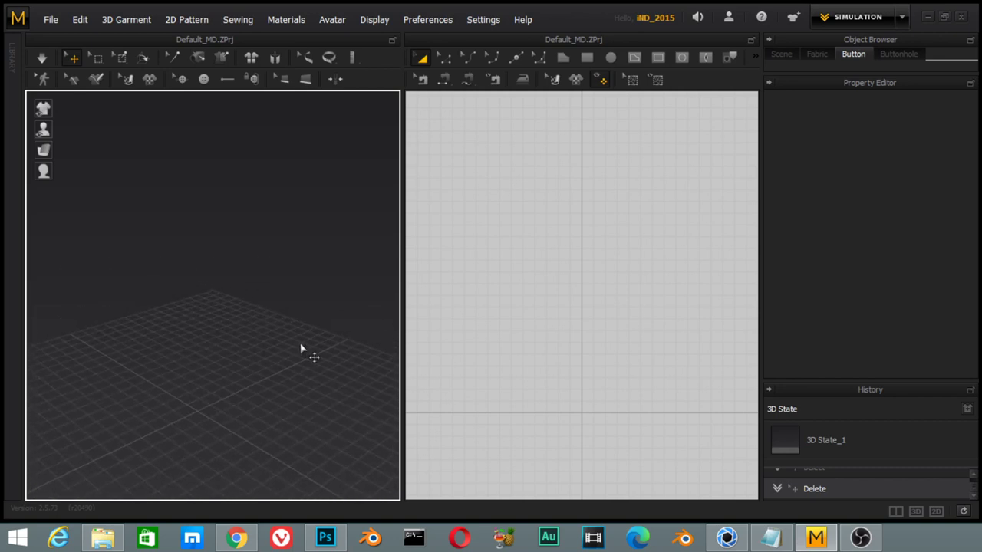
mouse_move(304, 350)
middle_mouse_down()
mouse_move(254, 377)
mouse_move(268, 324)
mouse_move(287, 323)
middle_mouse_up()
mouse_move(227, 346)
middle_mouse_down()
mouse_move(297, 346)
mouse_move(303, 296)
middle_mouse_up()
- Apply the Maya navigation preset in View Controls and close User Settings
left_click(492, 20)
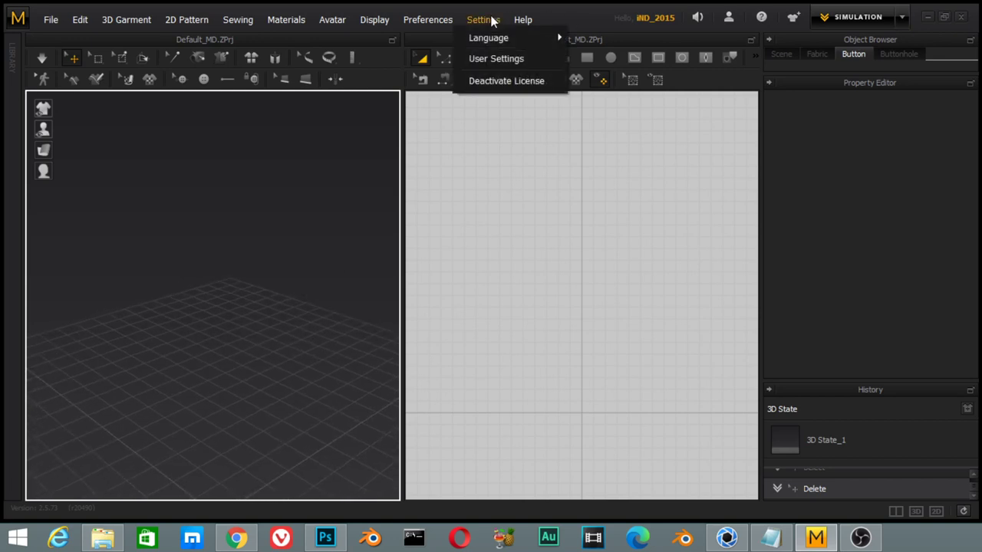
left_click(503, 59)
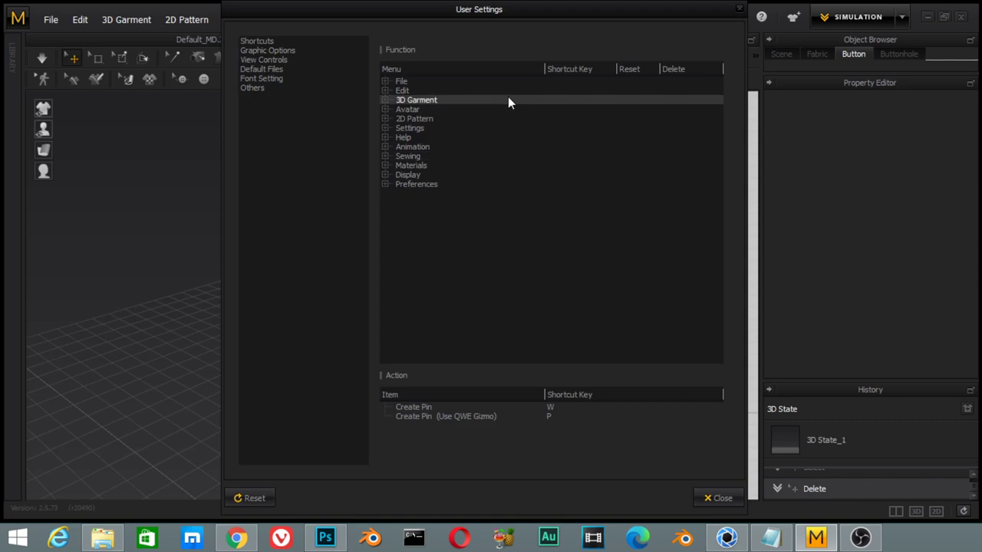
left_click(279, 60)
left_click(705, 49)
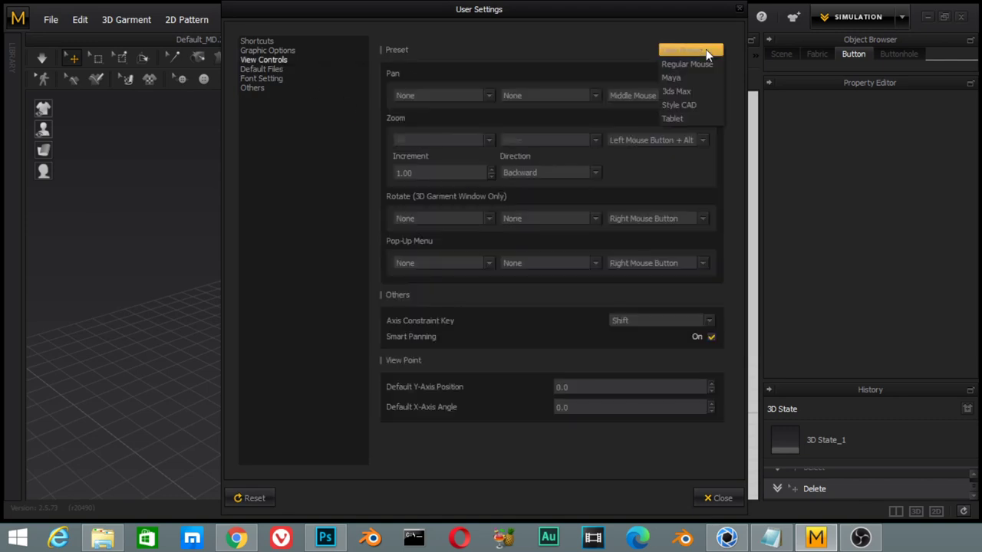
left_click(688, 77)
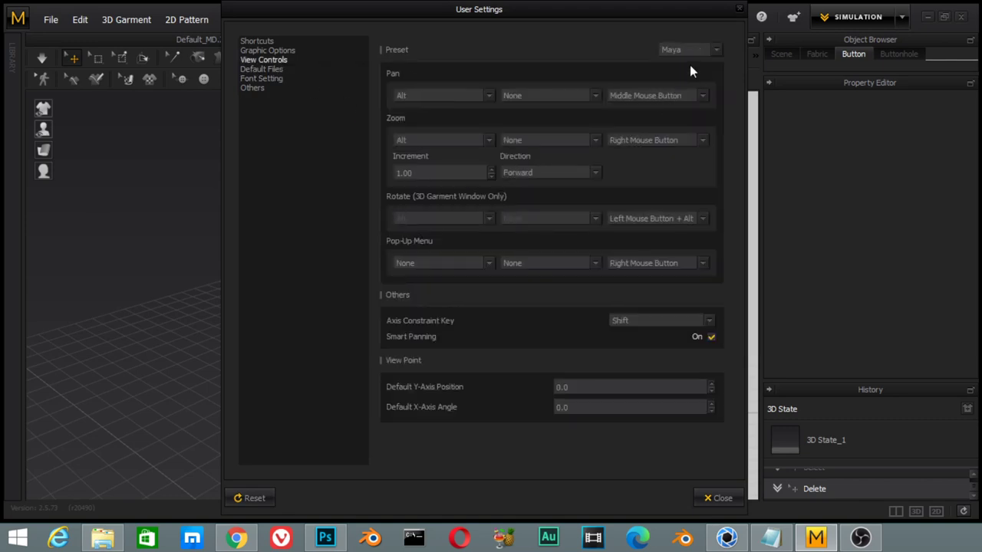
left_click(717, 499)
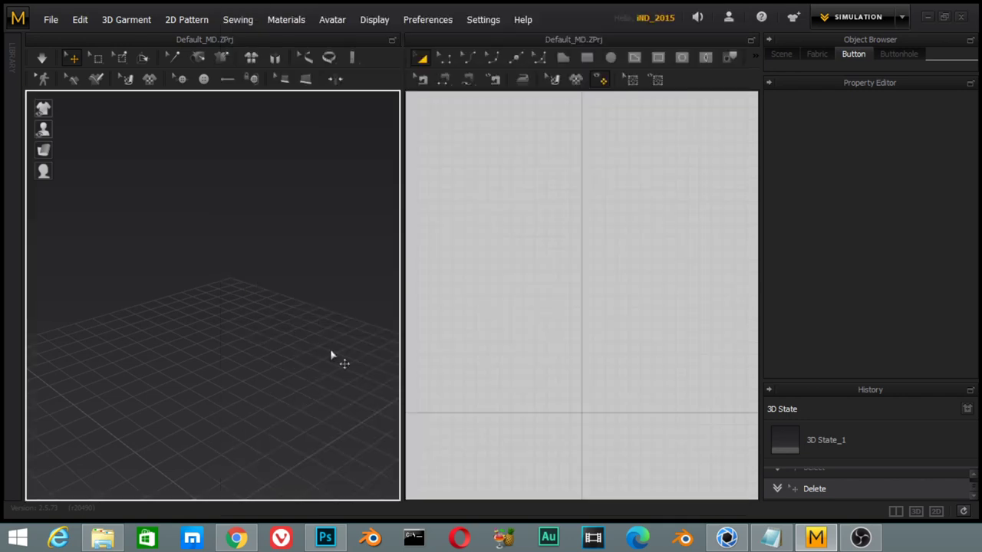
- Orbit, zoom and pan the 3D view using the Maya controls
mouse_move(314, 328)
left_mouse_down("alt")
mouse_move(313, 369)
mouse_move(329, 333)
mouse_move(320, 329)
mouse_move(270, 349)
mouse_move(285, 361)
left_mouse_up("alt")
mouse_move(284, 361)
right_mouse_down("alt")
mouse_move(266, 366)
mouse_move(298, 405)
right_mouse_up("alt")
right_click_drag(295, 357, 221, 316)
right_click_drag(247, 362, 279, 305)
mouse_move(233, 346)
middle_mouse_down()
mouse_move(335, 295)
mouse_move(197, 274)
mouse_move(217, 287)
mouse_move(219, 315)
mouse_move(278, 282)
middle_mouse_up()
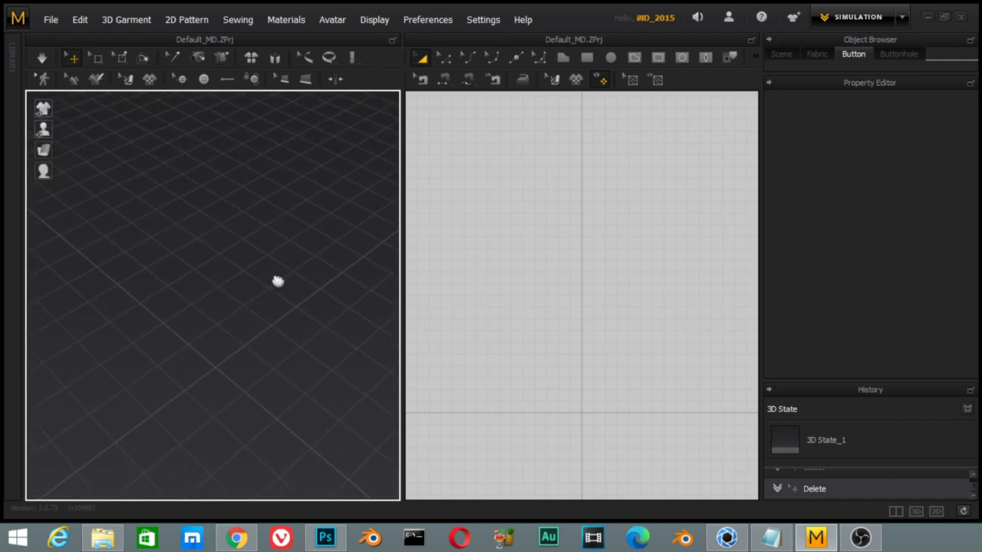
mouse_move(259, 271)
right_mouse_down()
mouse_move(253, 296)
mouse_move(327, 303)
right_mouse_up()
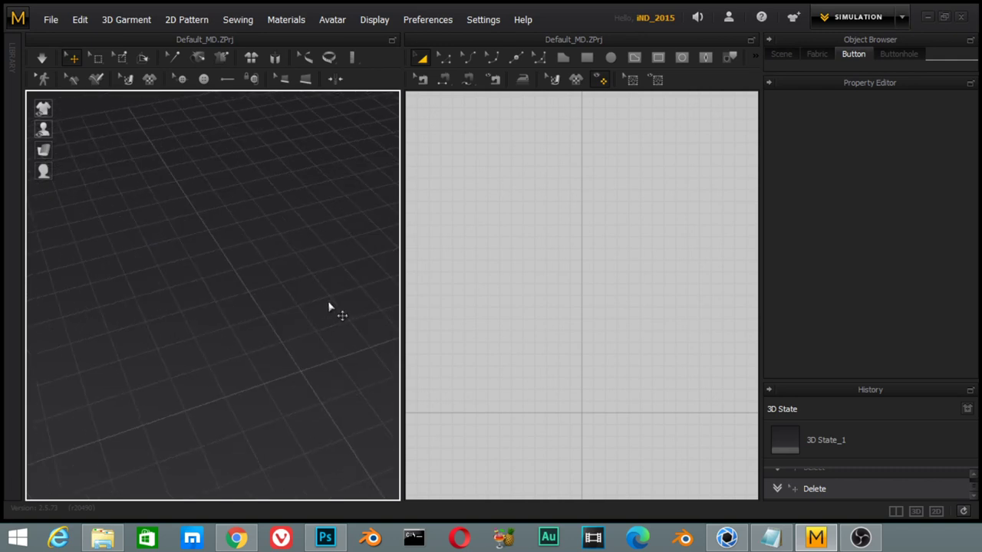
mouse_move(328, 307)
middle_mouse_down()
mouse_move(306, 351)
mouse_move(320, 320)
mouse_move(294, 299)
mouse_move(287, 319)
middle_mouse_up()
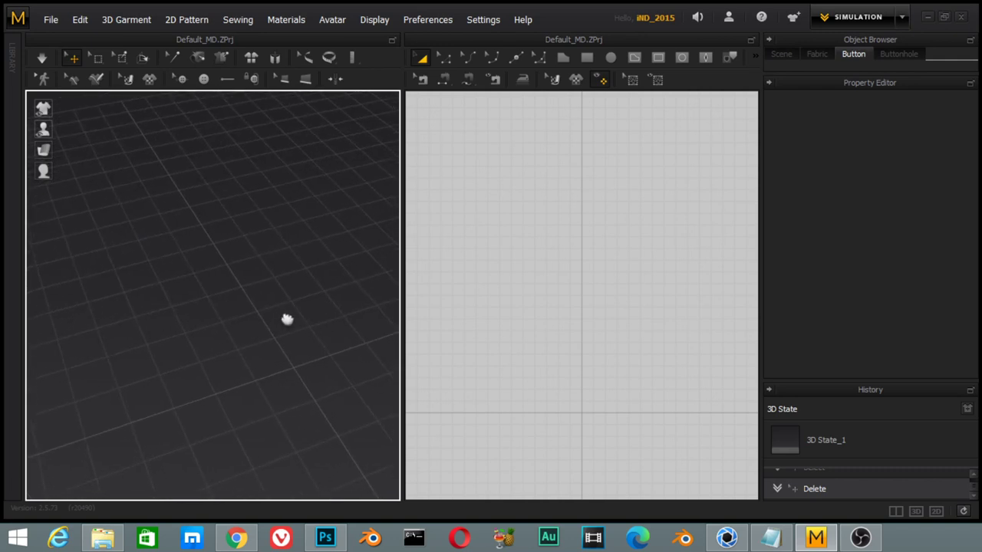
- Draw a large rectangle pattern on the 2D canvas, then delete it
left_click(587, 57)
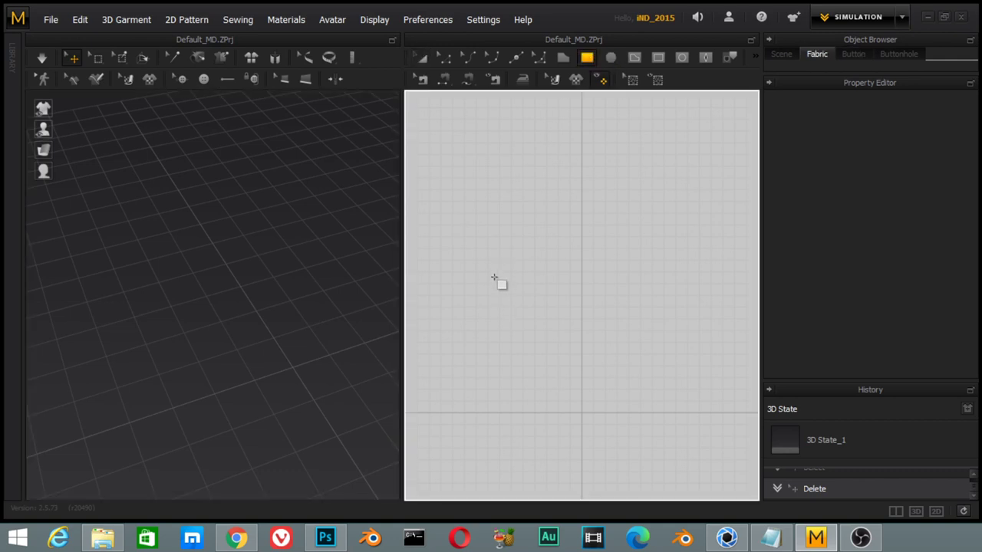
left_click_drag(502, 261, 670, 431)
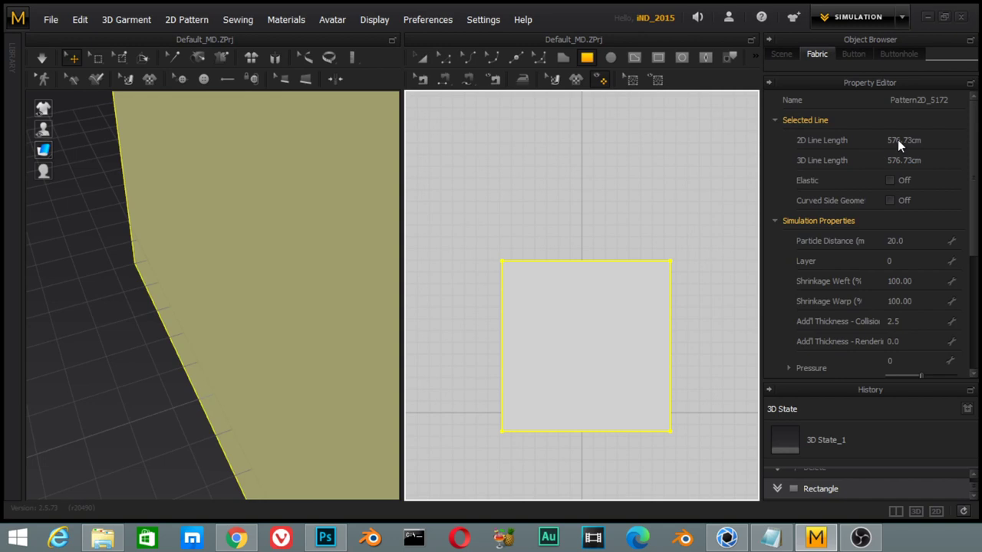
mouse_move(970, 251)
left_mouse_down()
mouse_move(977, 302)
mouse_move(963, 296)
mouse_move(966, 246)
left_mouse_up()
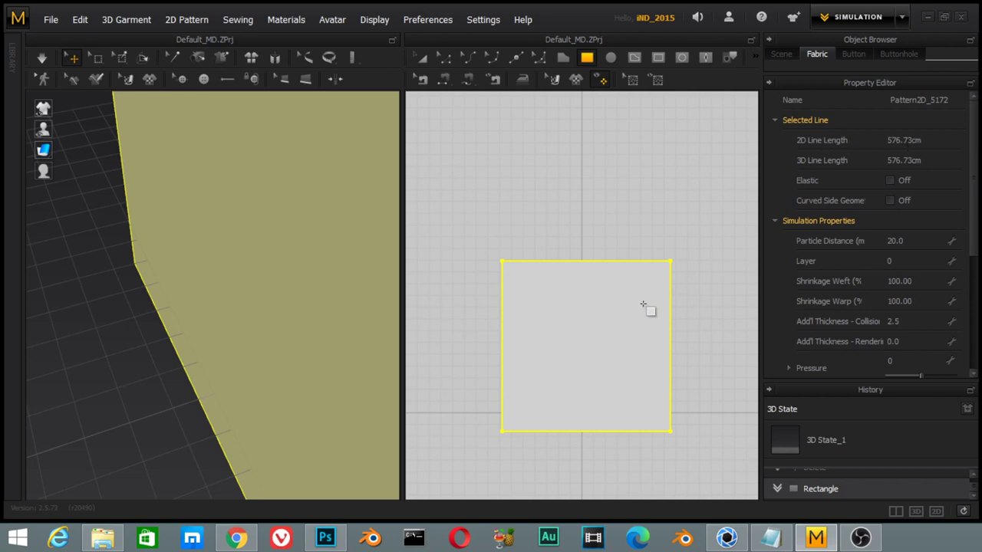
key("Delete")
- Create an exact 50 × 40 cm rectangle through the Create Rectangle dialog
left_click(574, 278)
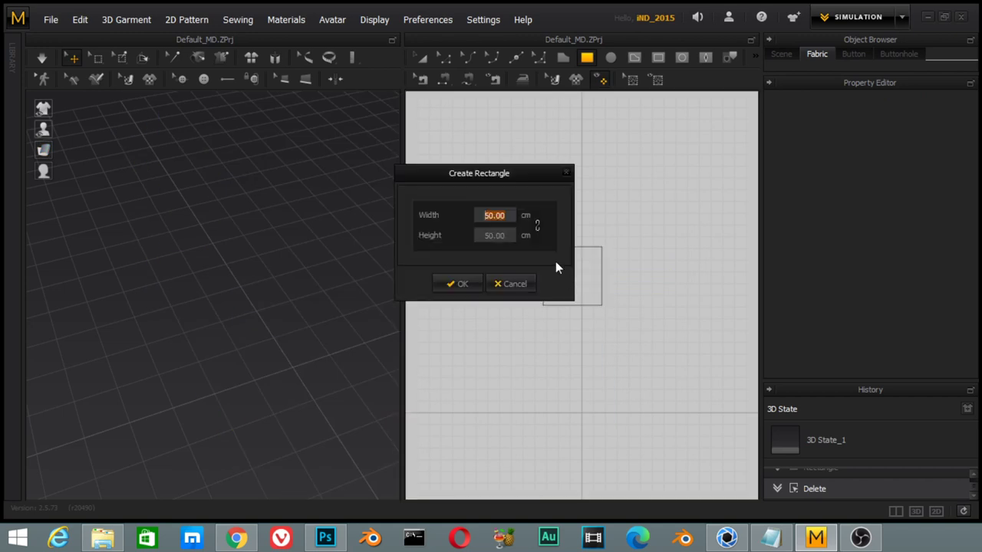
type("50")
key("Tab")
type("40")
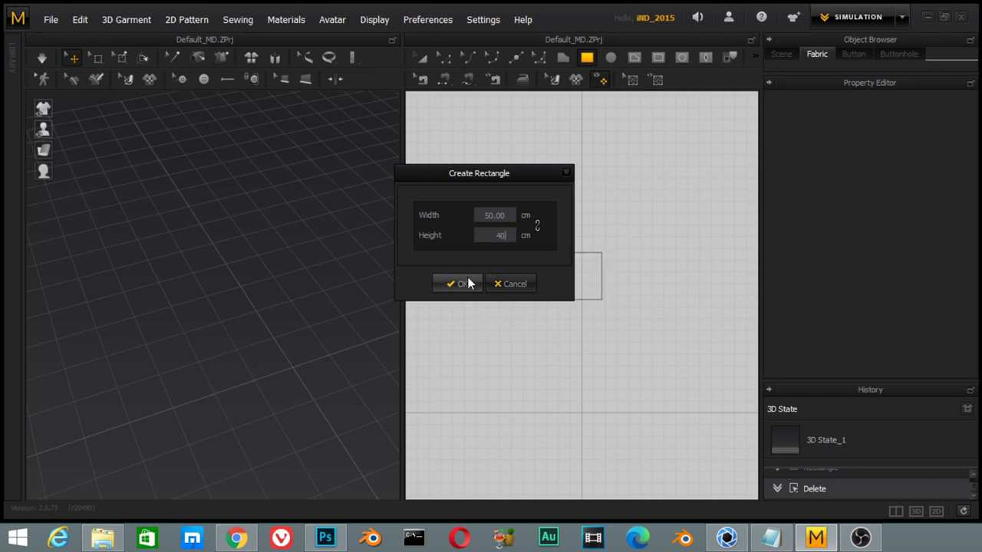
left_click(464, 284)
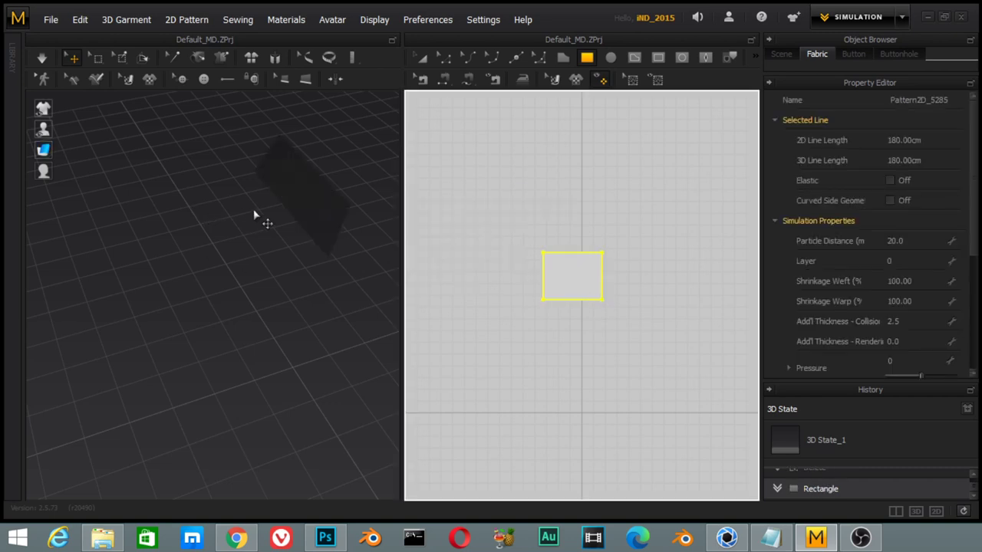
- Select the 50 × 40 panel in 3D, centre its gizmo, and nudge and rotate it slightly
mouse_move(261, 259)
right_mouse_down()
mouse_move(309, 220)
mouse_move(302, 160)
mouse_move(253, 179)
mouse_move(263, 171)
mouse_move(263, 191)
right_mouse_up()
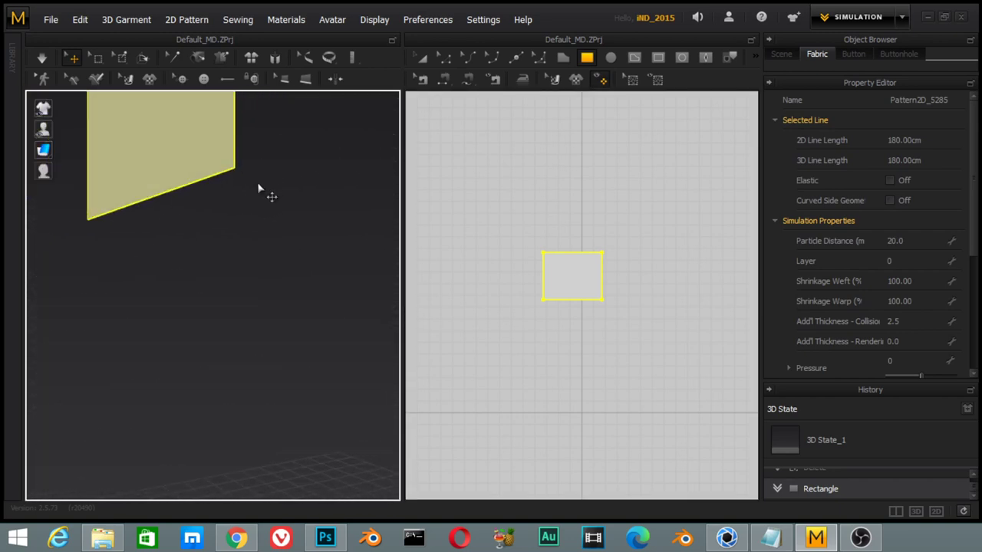
mouse_move(263, 191)
middle_mouse_down()
mouse_move(274, 241)
mouse_move(261, 184)
mouse_move(243, 206)
mouse_move(263, 241)
mouse_move(246, 171)
middle_mouse_up()
mouse_move(247, 172)
right_mouse_down()
mouse_move(230, 197)
mouse_move(239, 222)
mouse_move(265, 239)
right_mouse_up()
left_click(261, 232)
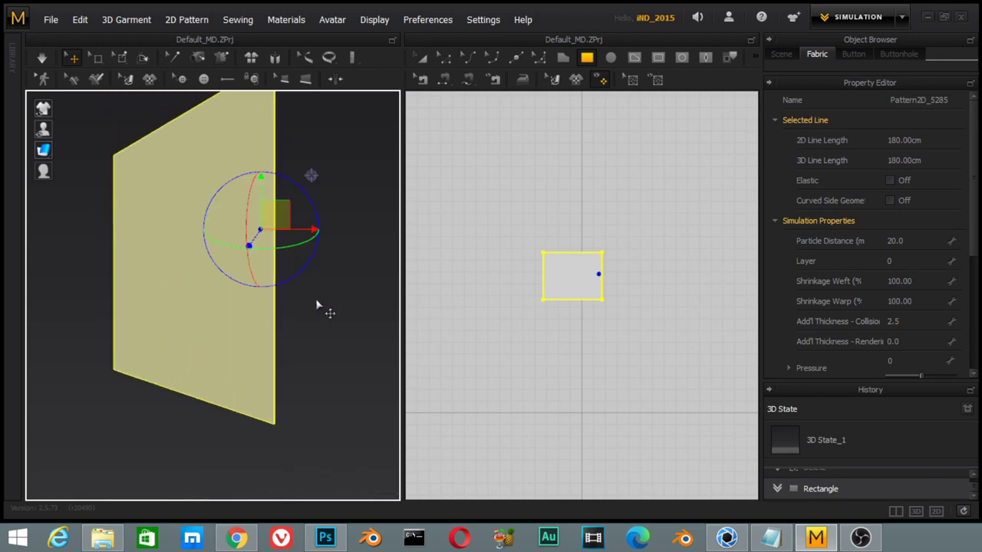
mouse_move(327, 293)
right_mouse_down()
mouse_move(314, 324)
mouse_move(344, 280)
mouse_move(192, 284)
right_mouse_up()
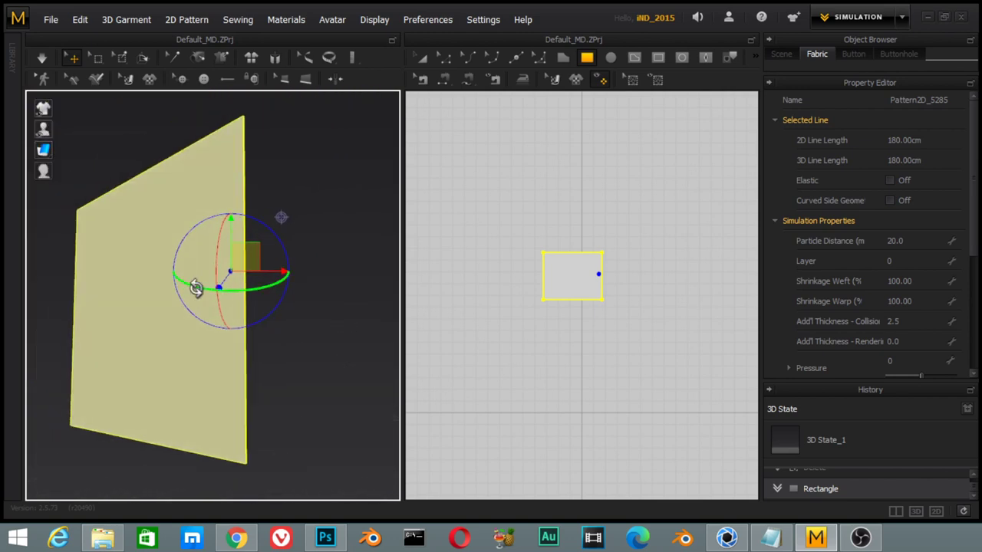
left_click(160, 294)
mouse_move(297, 261)
right_mouse_down()
mouse_move(253, 329)
mouse_move(281, 284)
mouse_move(271, 228)
right_mouse_up()
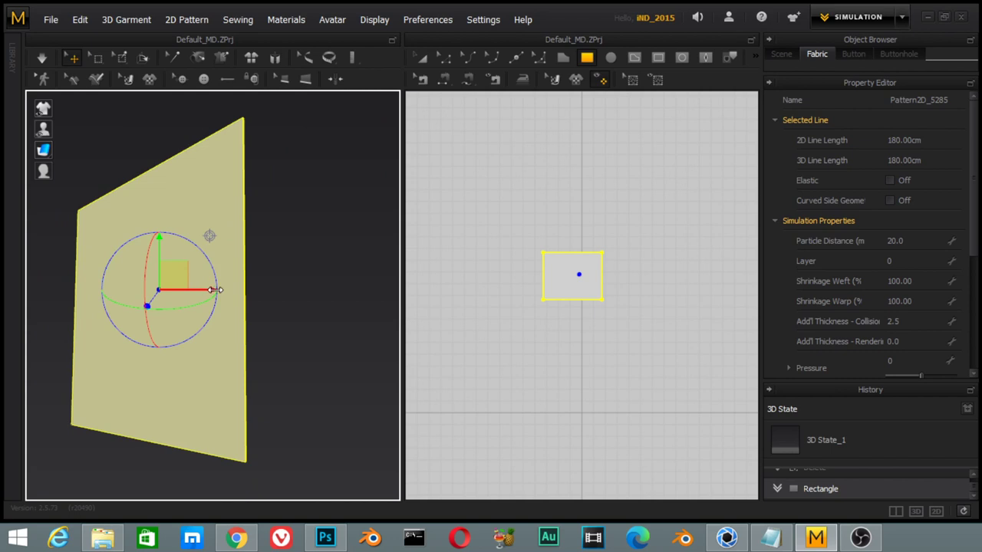
left_click_drag(216, 289, 208, 290)
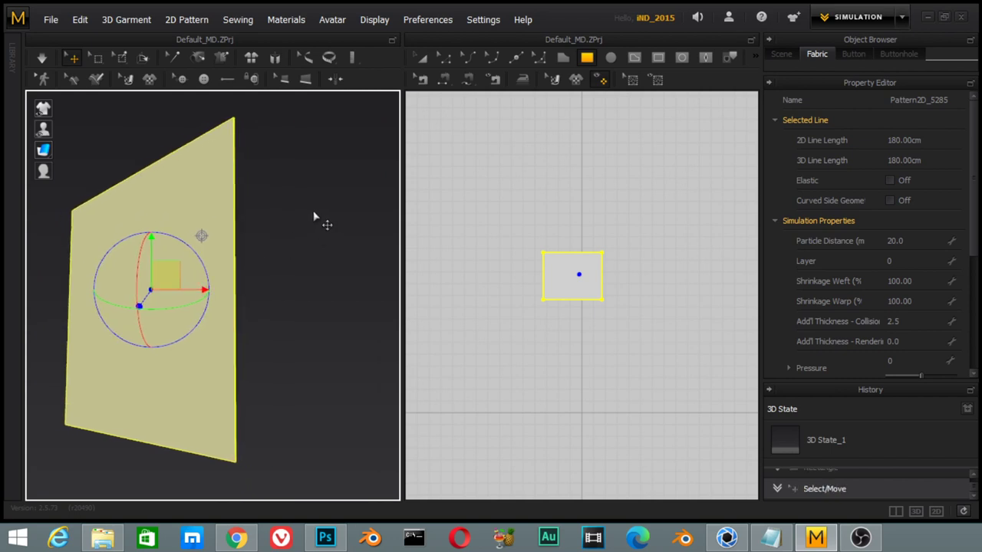
mouse_move(143, 304)
left_mouse_down()
mouse_move(149, 314)
mouse_move(143, 304)
left_mouse_up()
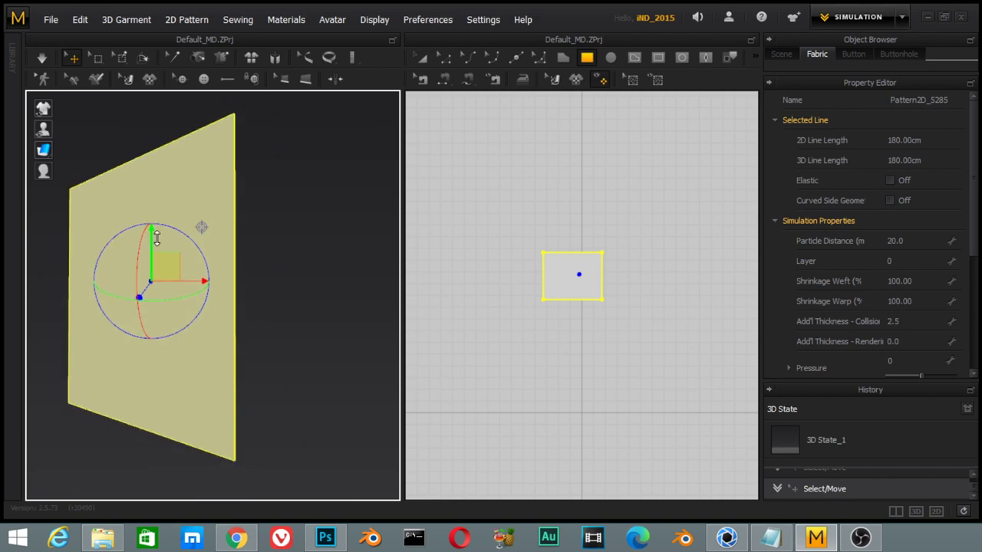
- Switch the 3D window to Top view and drag the panel upward
right_click(287, 289)
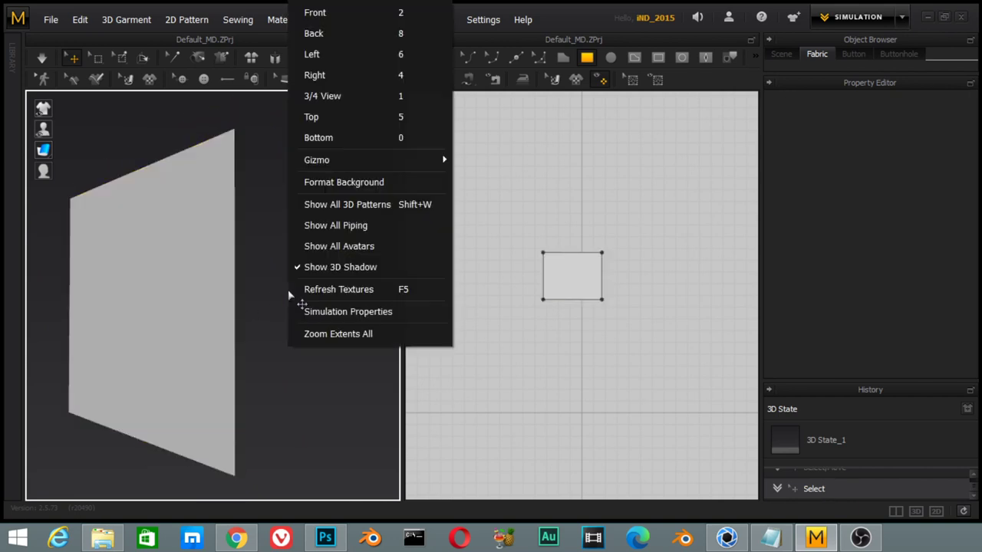
left_click(327, 117)
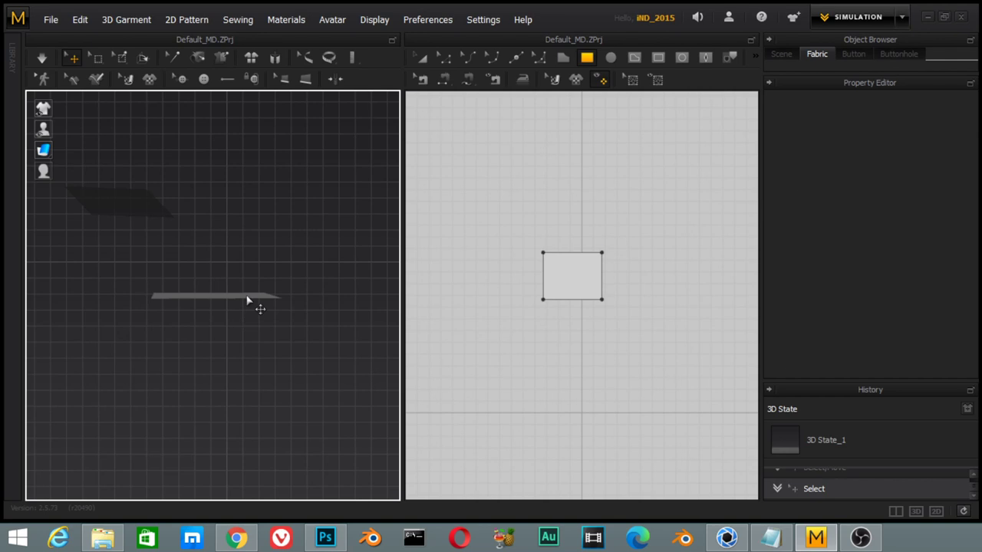
left_click(247, 299)
mouse_move(294, 296)
left_mouse_down()
mouse_move(234, 217)
mouse_move(240, 305)
left_mouse_up()
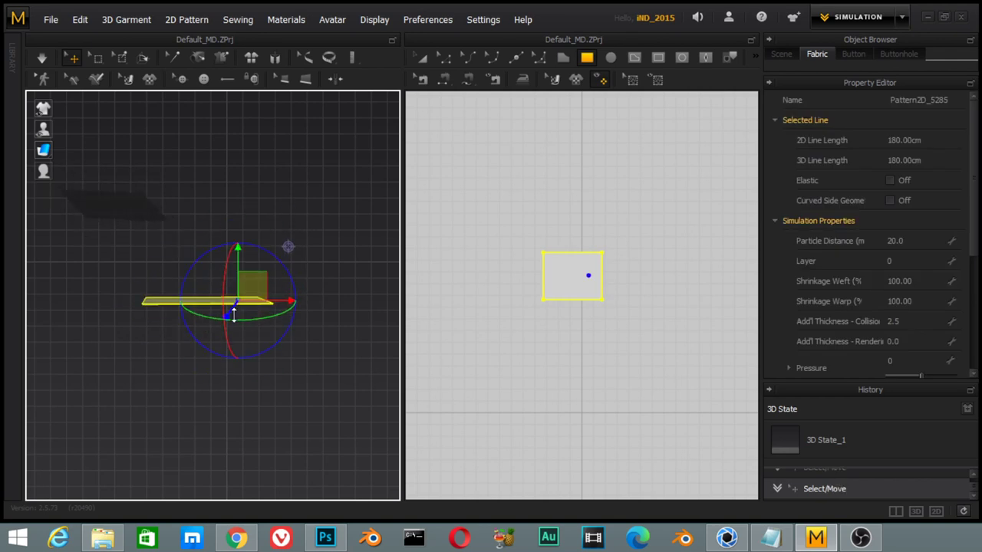
- Change the preset camera to the Right view, then to the Back view
right_click(318, 284)
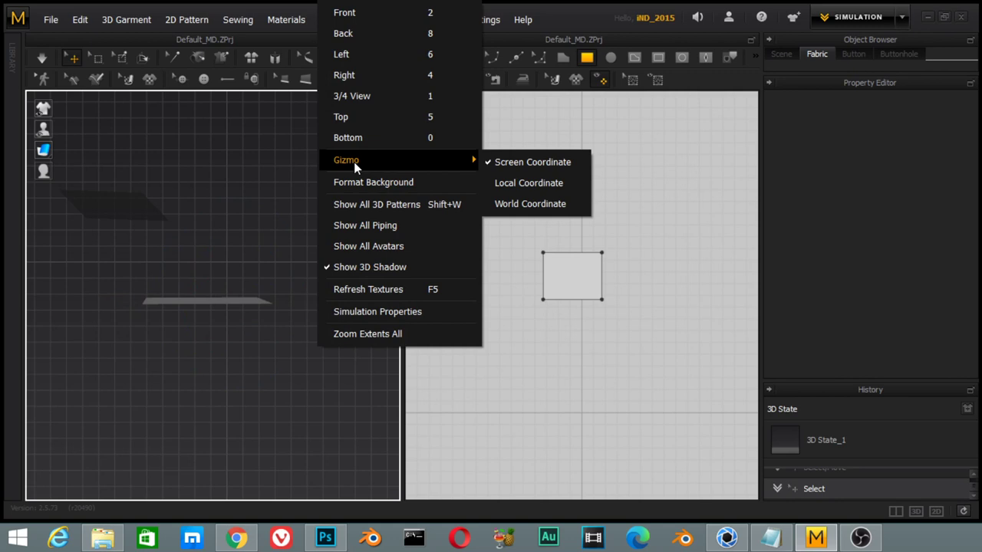
left_click(344, 76)
right_click(269, 244)
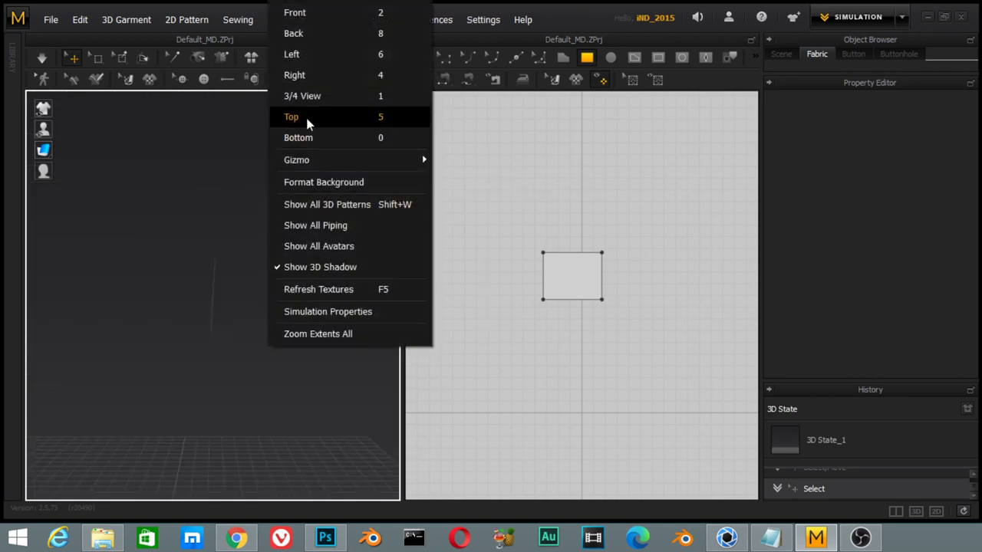
left_click(307, 33)
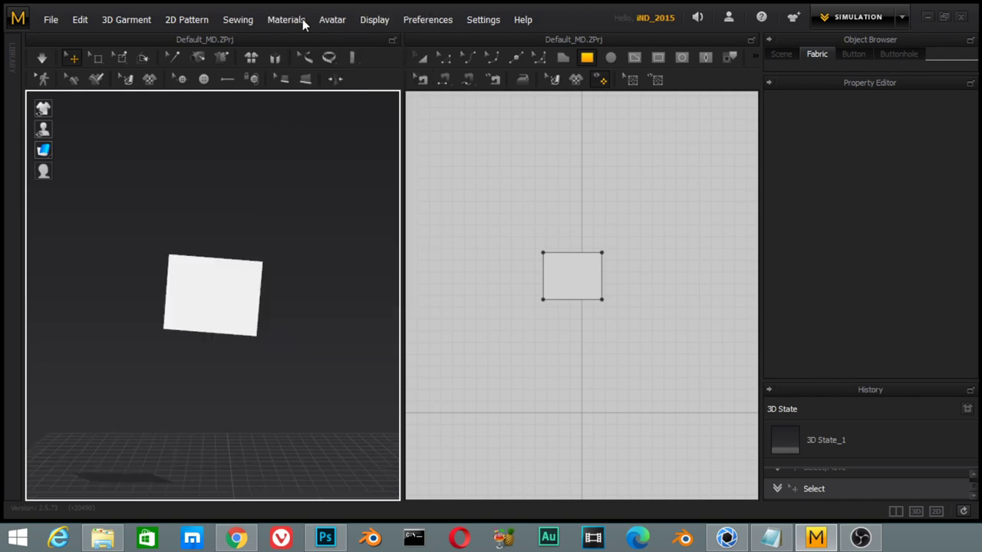
- Rotate the panel upright with the gizmo ring and move it right along X
left_click(244, 286)
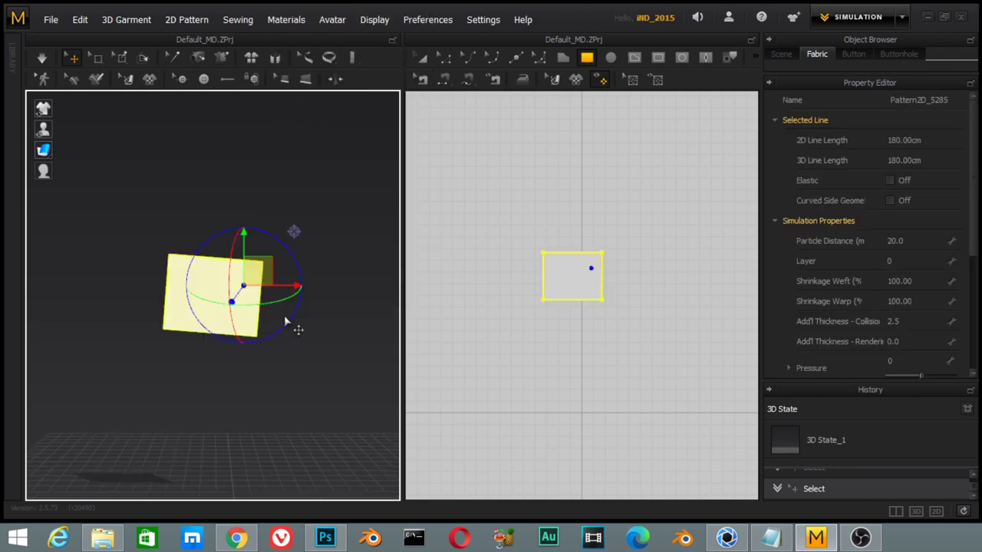
left_click_drag(284, 320, 293, 322)
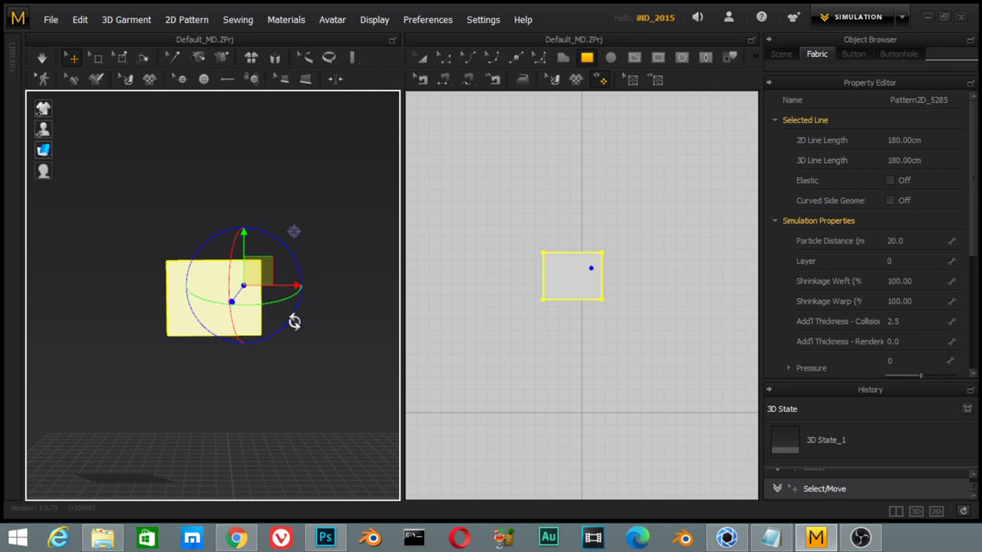
mouse_move(258, 291)
left_mouse_down()
mouse_move(298, 294)
mouse_move(234, 273)
mouse_move(263, 295)
left_mouse_up()
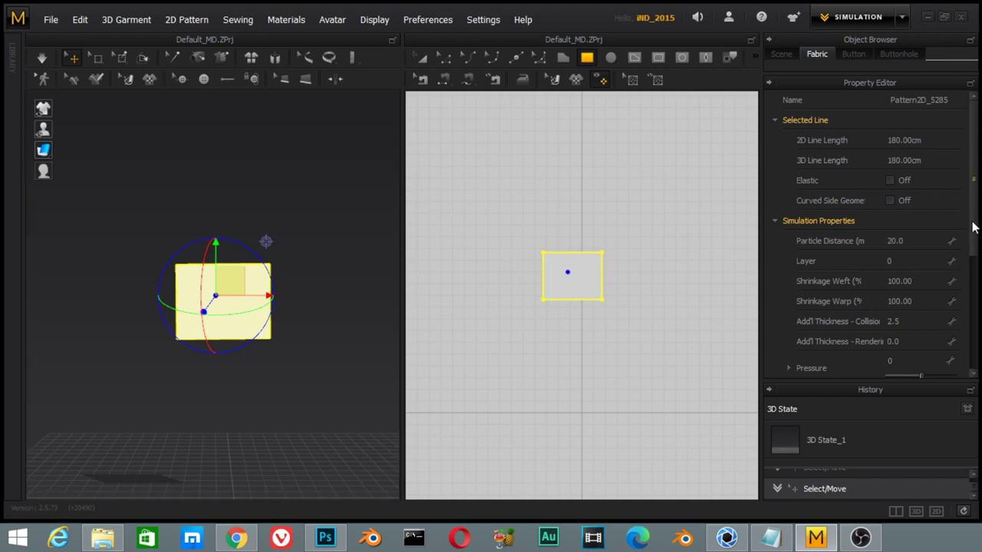
- Scroll the pattern properties (180 cm outline, particle distance 20.0) and show the scene objects list
left_click_drag(973, 228, 977, 357)
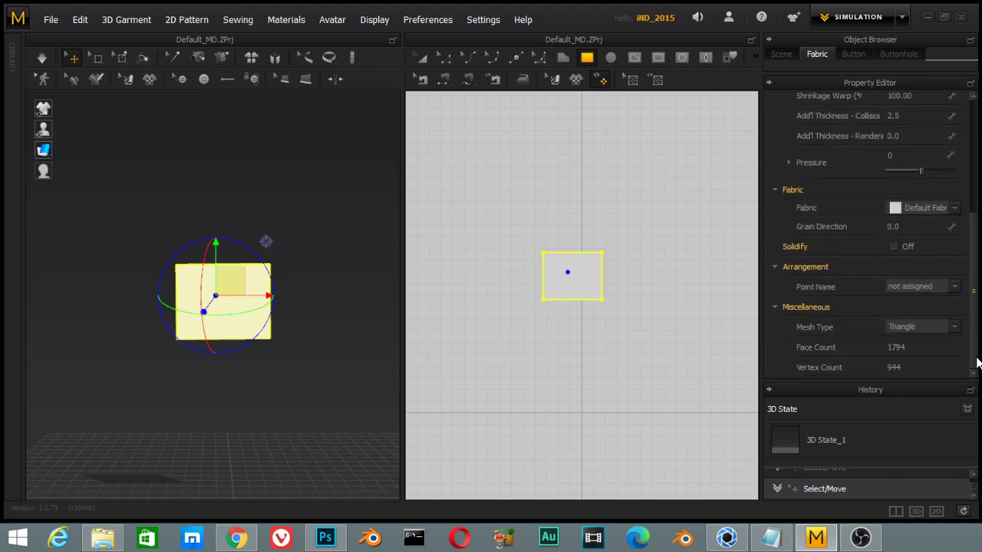
left_click_drag(978, 351, 977, 220)
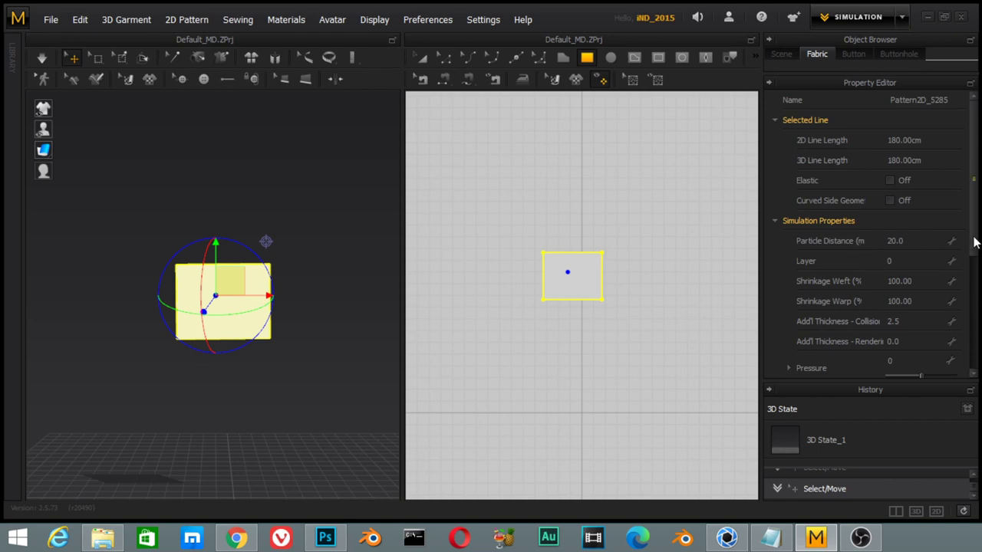
mouse_move(972, 247)
left_mouse_down()
mouse_move(977, 303)
mouse_move(902, 214)
left_mouse_up()
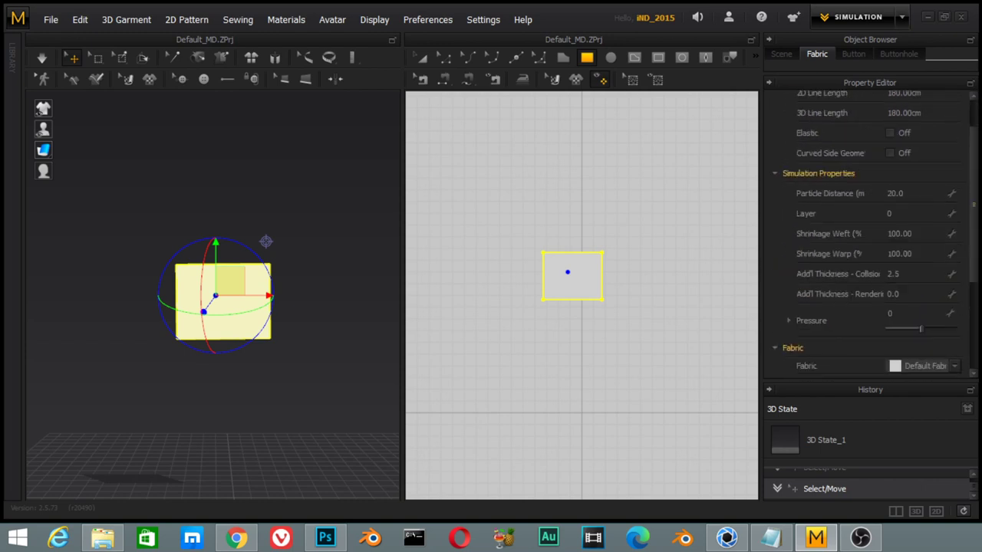
left_click(784, 54)
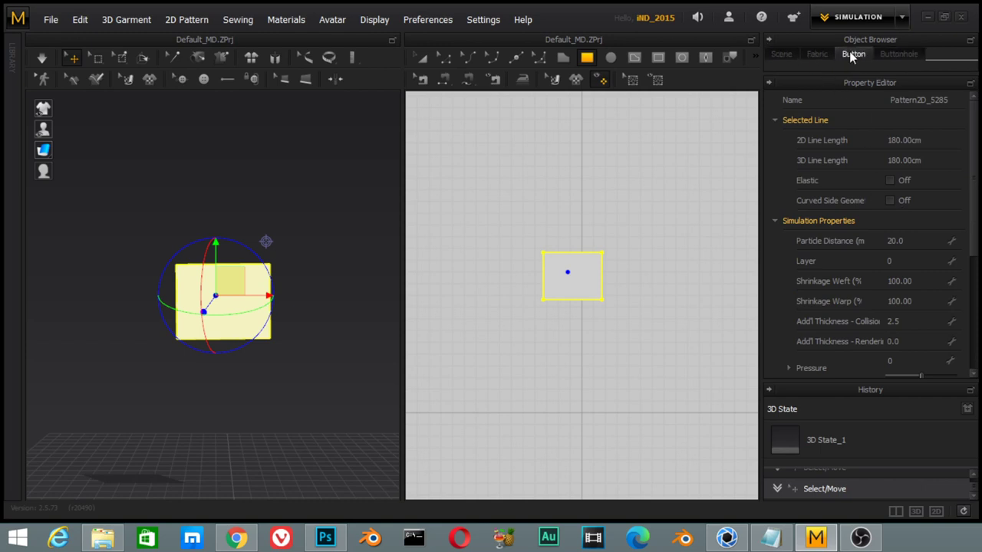
- Start a new rectangle but cancel the Create Rectangle dialog
left_click(619, 264)
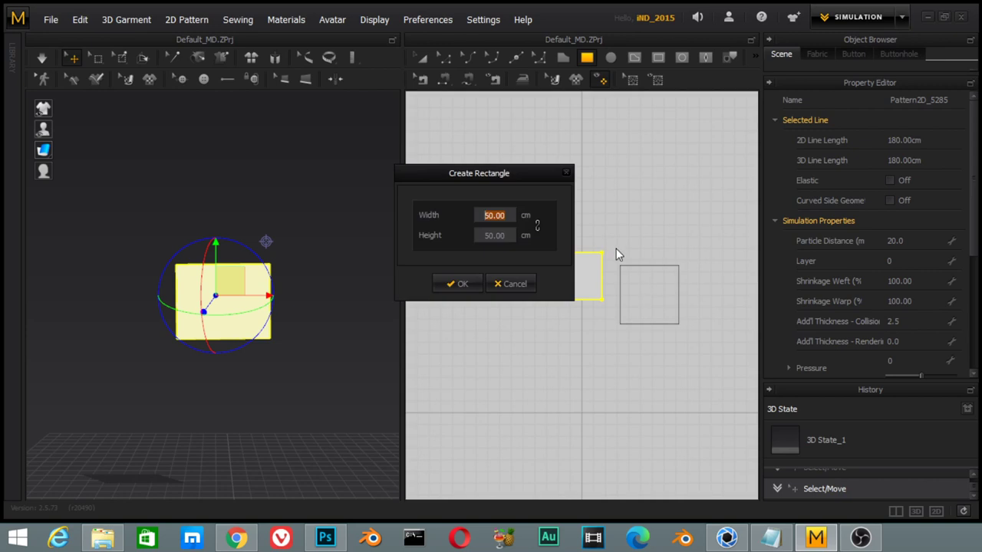
left_click(506, 289)
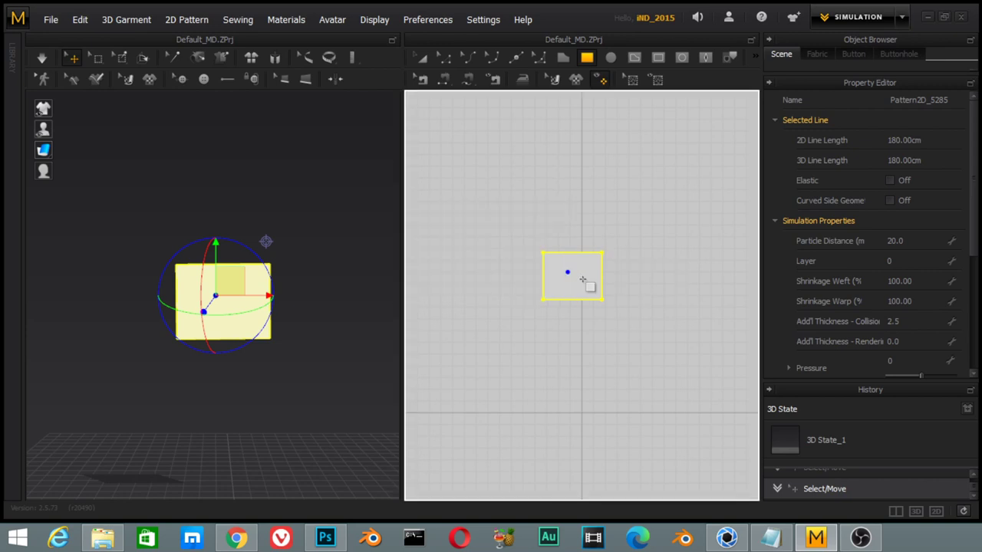
left_click(69, 60)
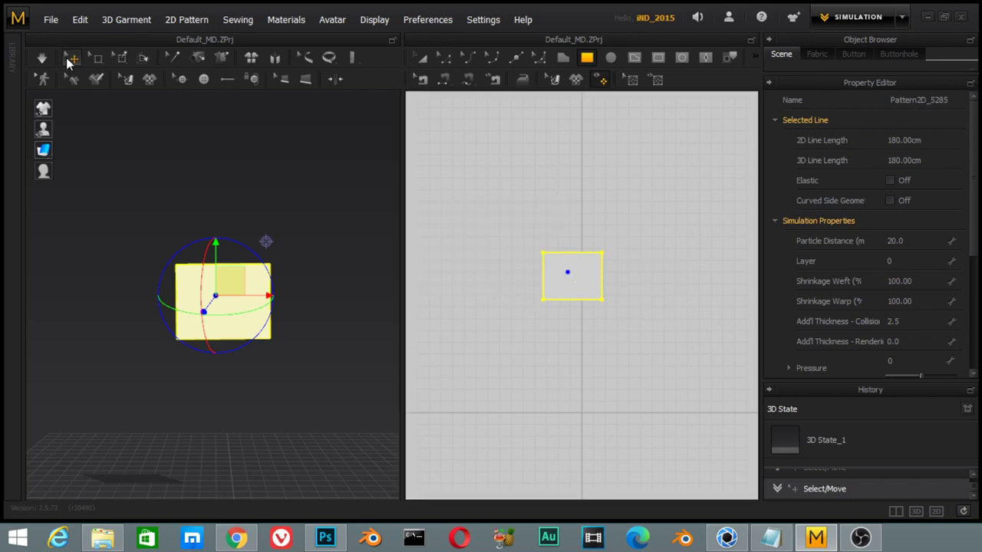
- Select the square pattern with the Transform Pattern tool and in the 3D window
left_click(421, 57)
left_click(574, 267)
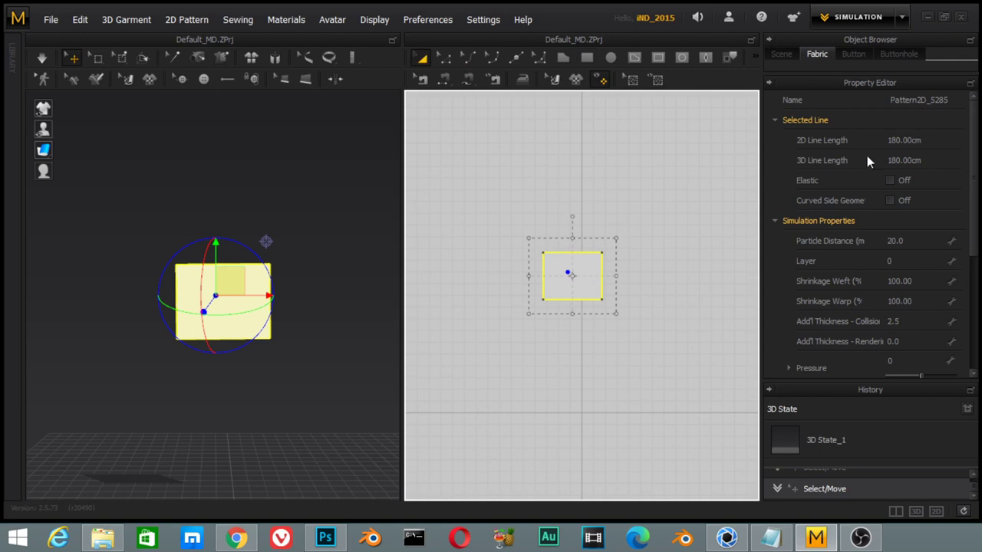
left_click(797, 53)
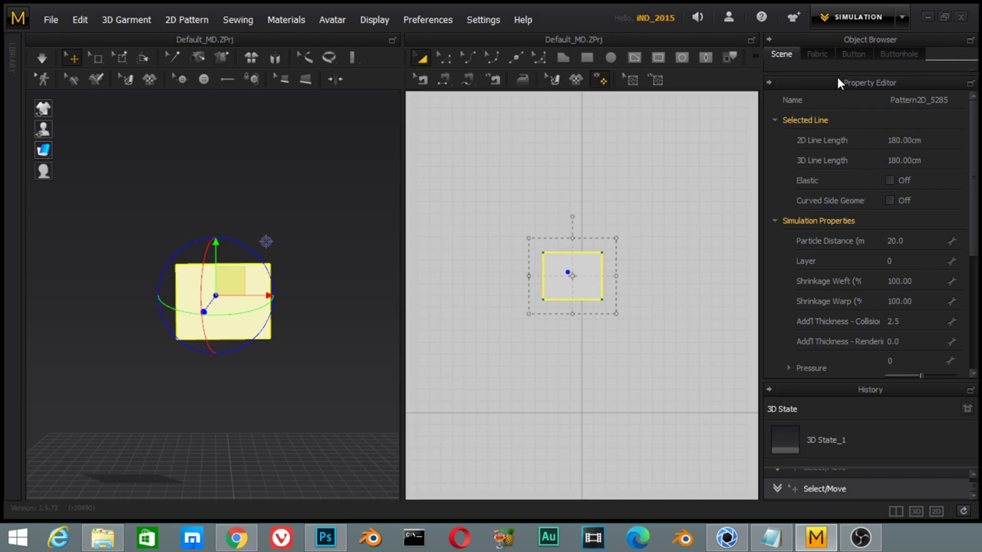
left_click(273, 248)
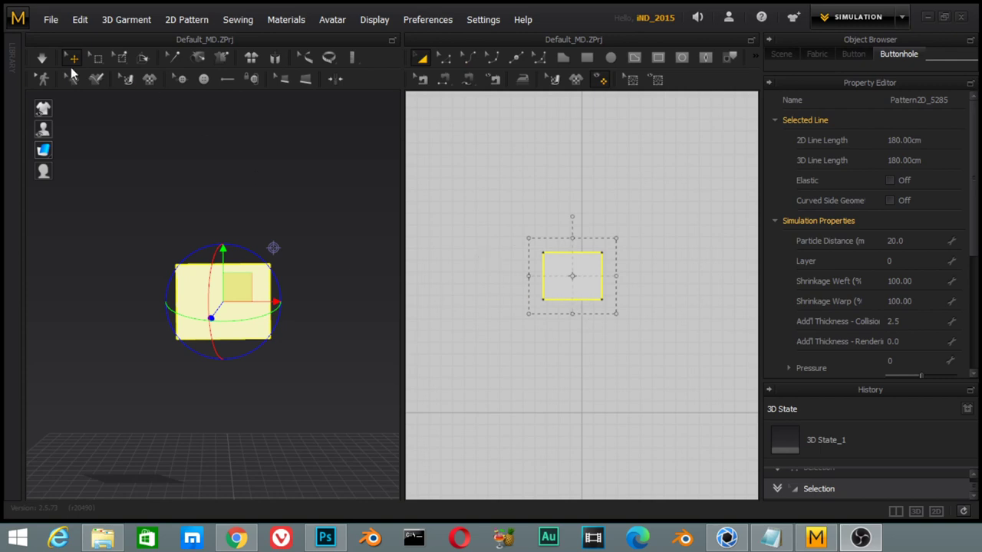
- Simulate the panel, following it as it falls and pulling it up and down
left_click(43, 60)
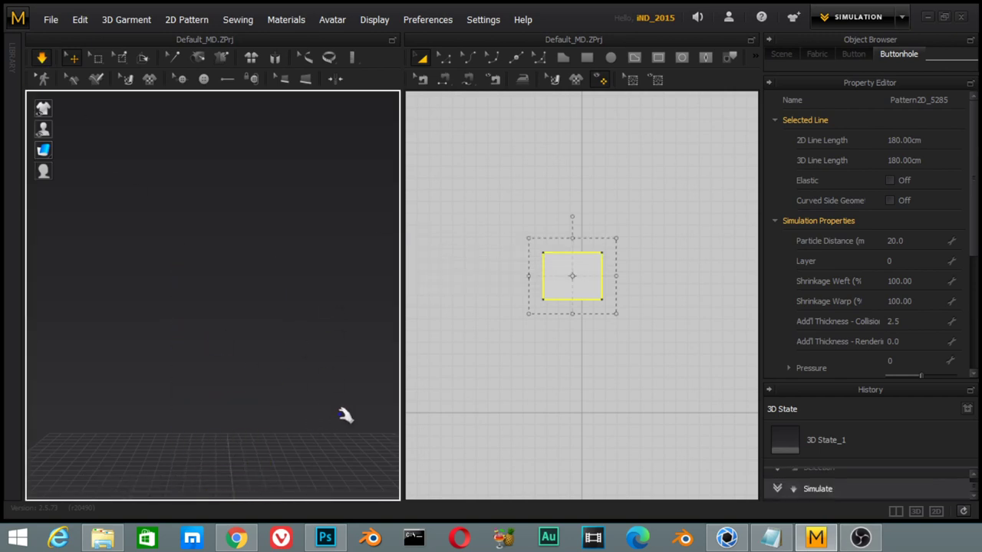
mouse_move(281, 466)
right_mouse_down()
mouse_move(268, 463)
mouse_move(278, 436)
right_mouse_up()
scroll(300, 304, "down", 5)
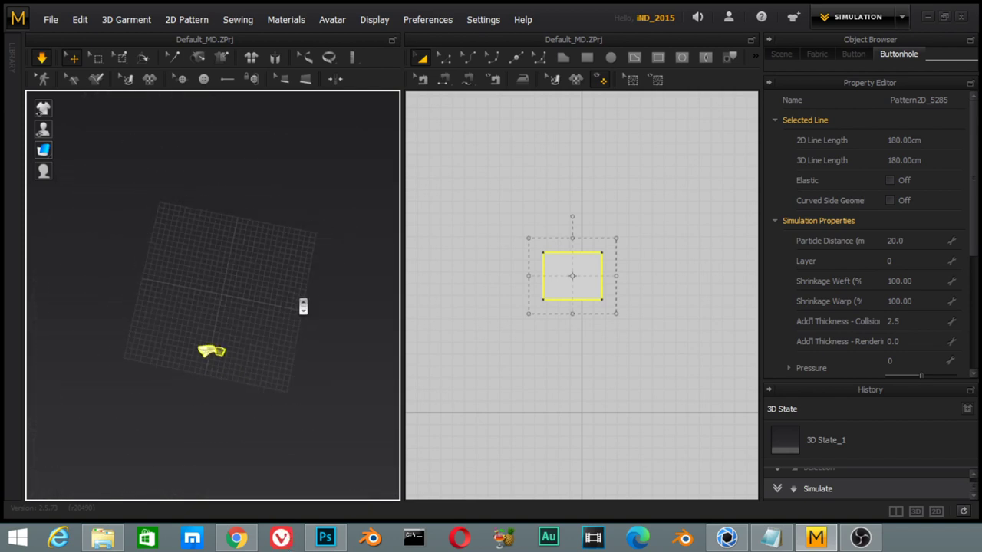
scroll(338, 443, "up", 6)
middle_click_drag(276, 338, 289, 176)
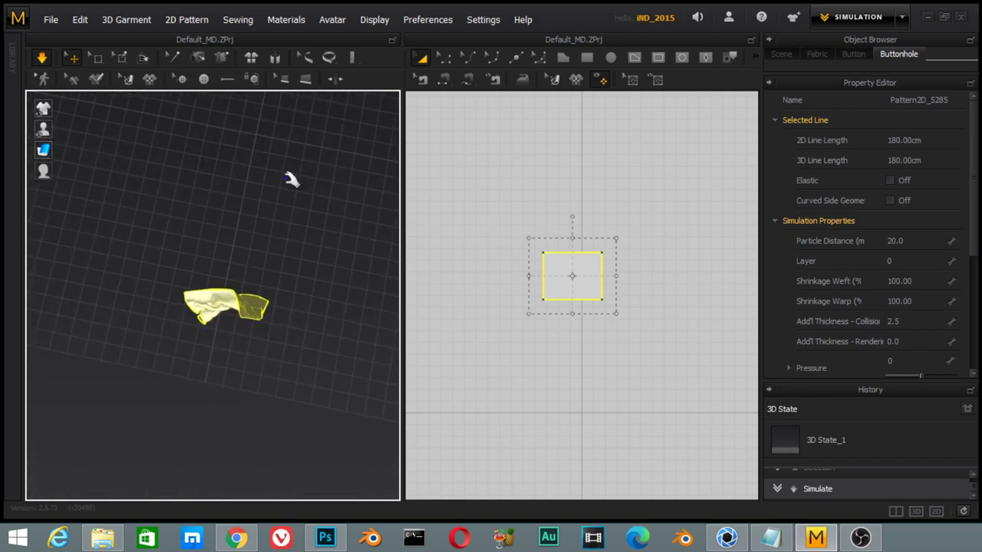
left_click_drag(230, 309, 259, 217)
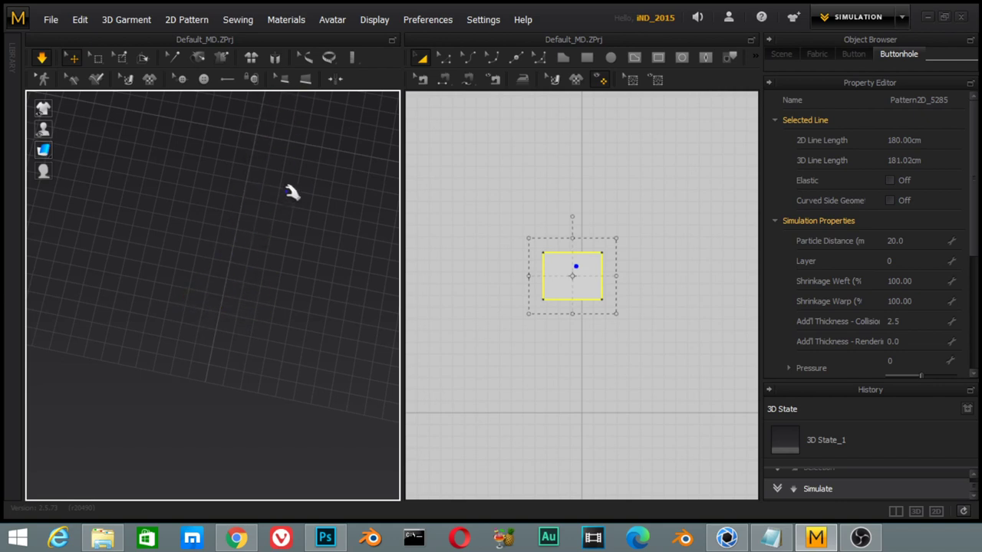
right_click_drag(292, 191, 309, 84)
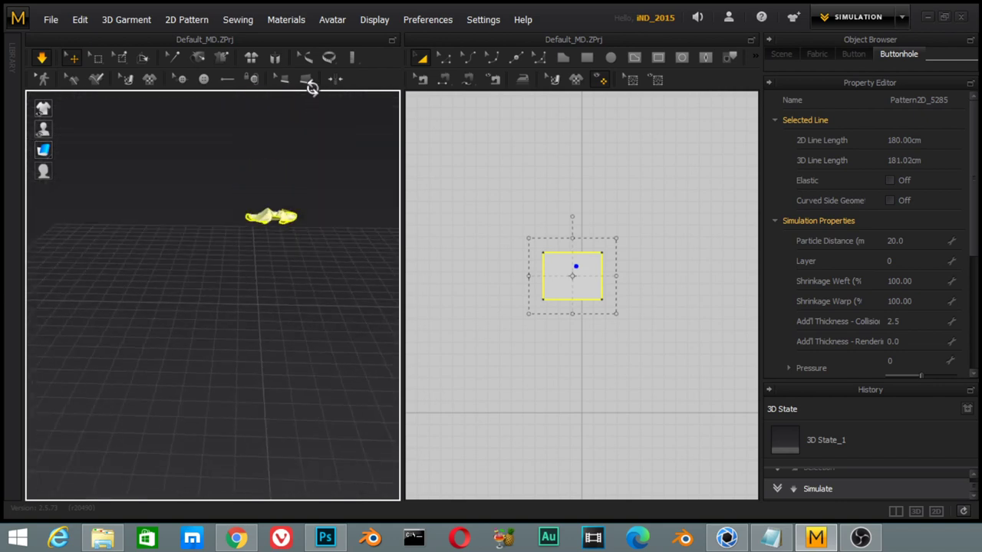
mouse_move(328, 184)
left_mouse_down()
mouse_move(275, 267)
mouse_move(296, 204)
left_mouse_up()
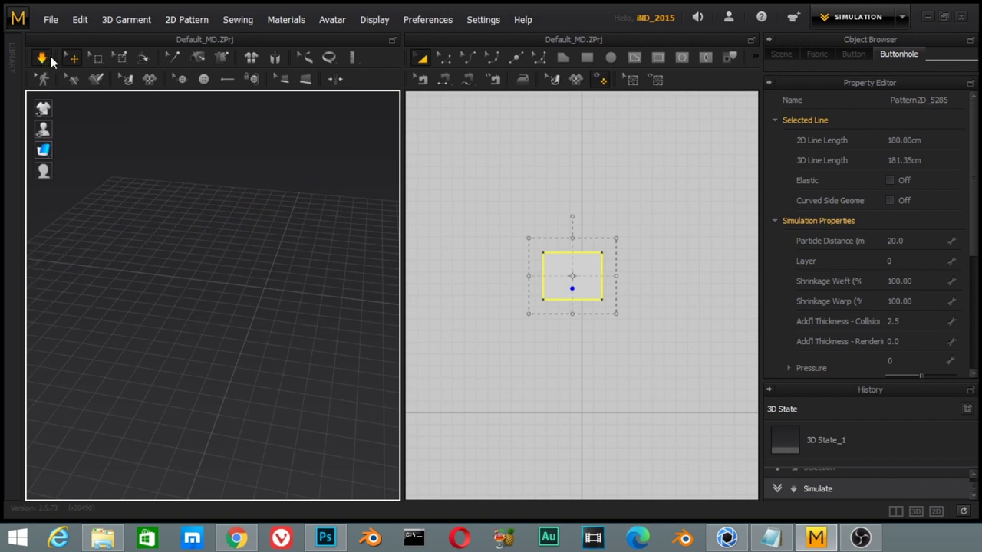
- Stop the simulation and lift the crumpled fabric back above the floor
scroll(158, 300, "down", 3)
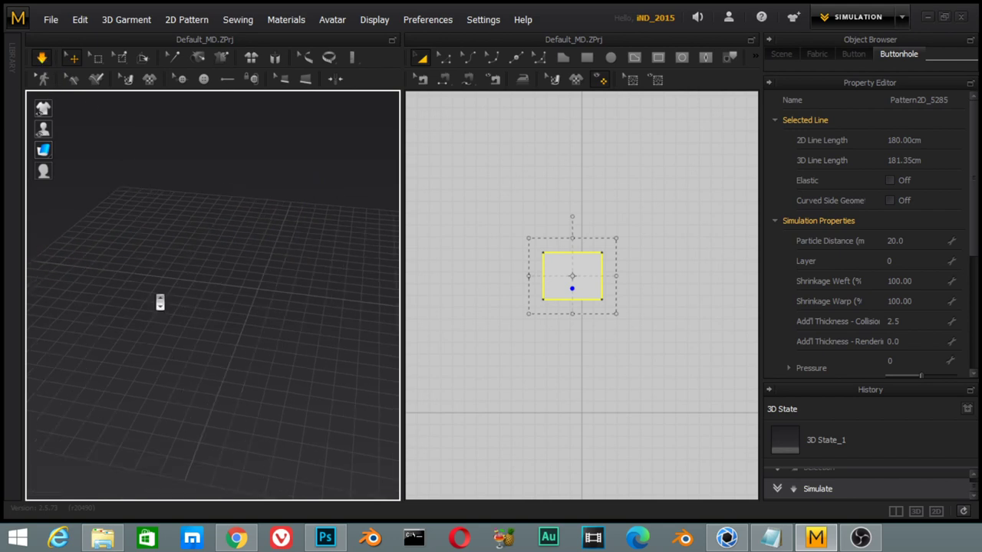
scroll(68, 317, "down", 3)
scroll(58, 348, "down", 3)
scroll(53, 338, "down", 2)
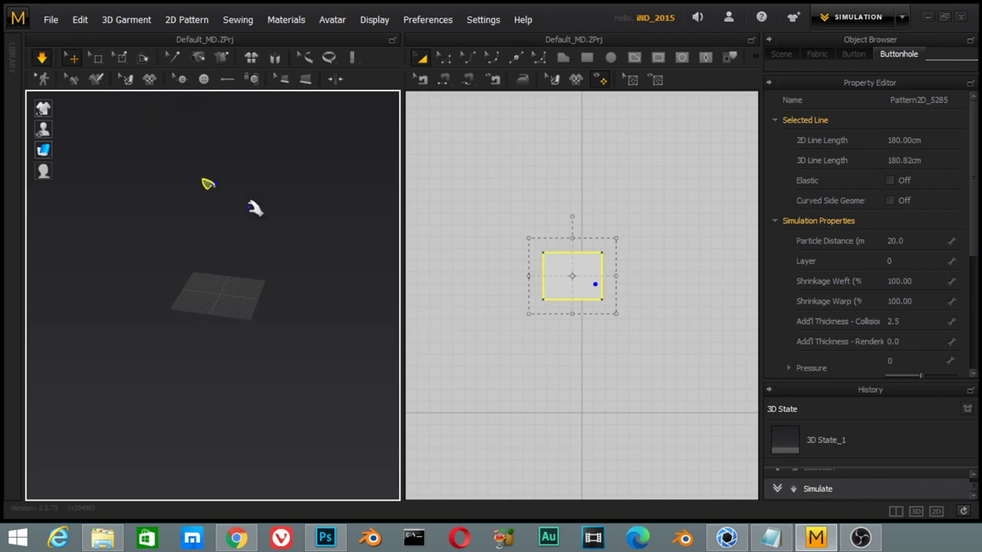
scroll(276, 331, "up", 2)
scroll(276, 331, "up", 2)
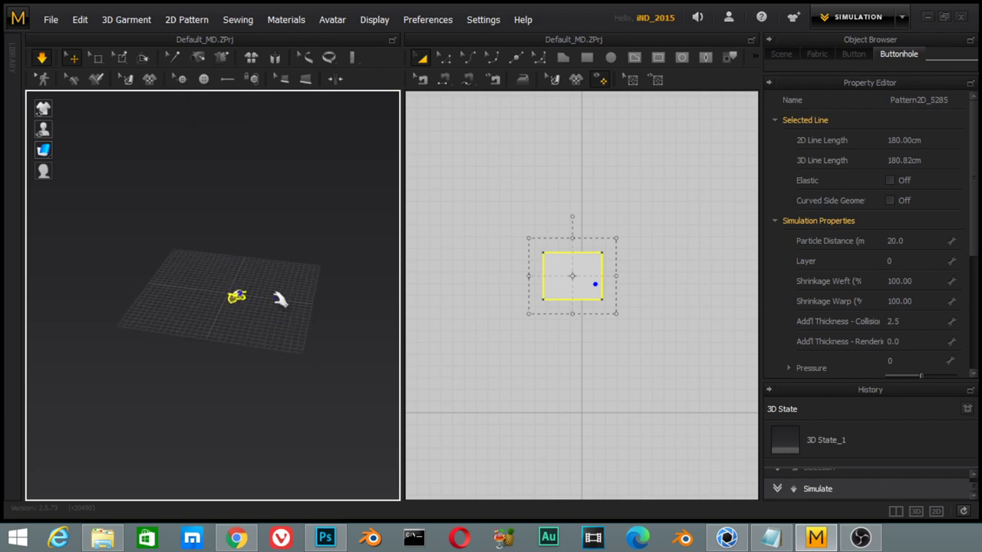
scroll(279, 292, "up", 2)
scroll(292, 309, "up", 2)
scroll(307, 329, "up", 2)
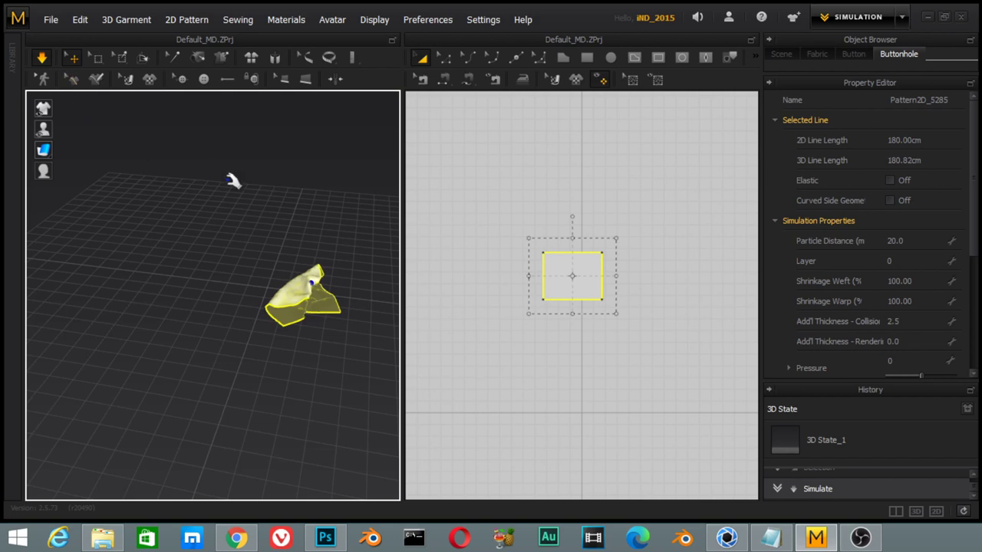
left_click(43, 78)
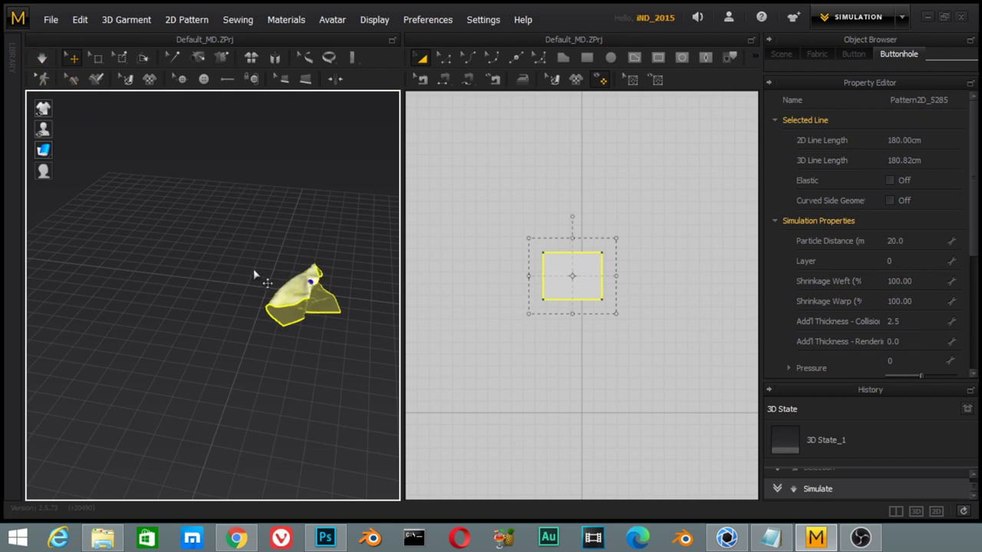
left_click_drag(295, 277, 247, 173)
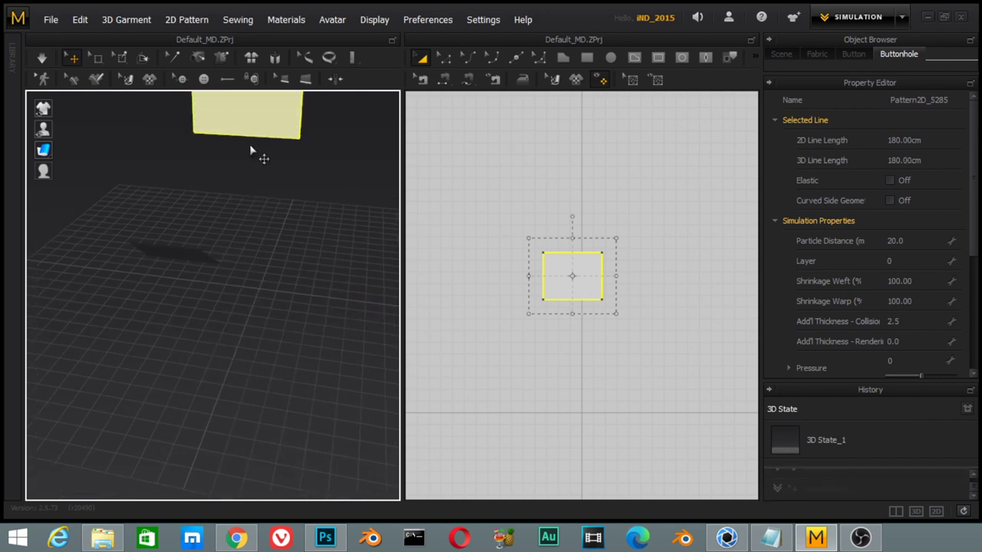
- Switch the 3D view to Front and box-pin the fabric along its top edge
right_click_drag(272, 154, 279, 156)
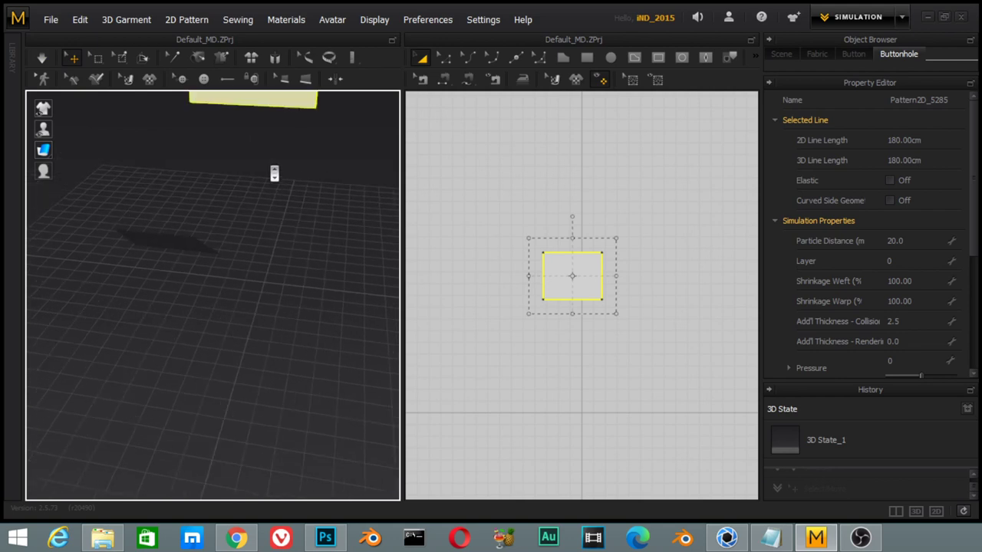
middle_click_drag(284, 230, 284, 310)
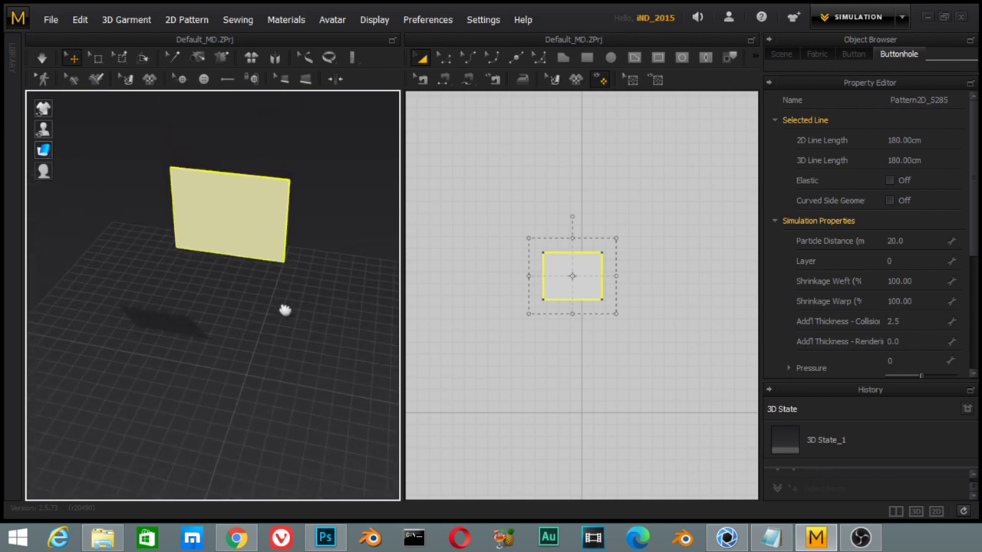
left_click(115, 58)
right_click(314, 175)
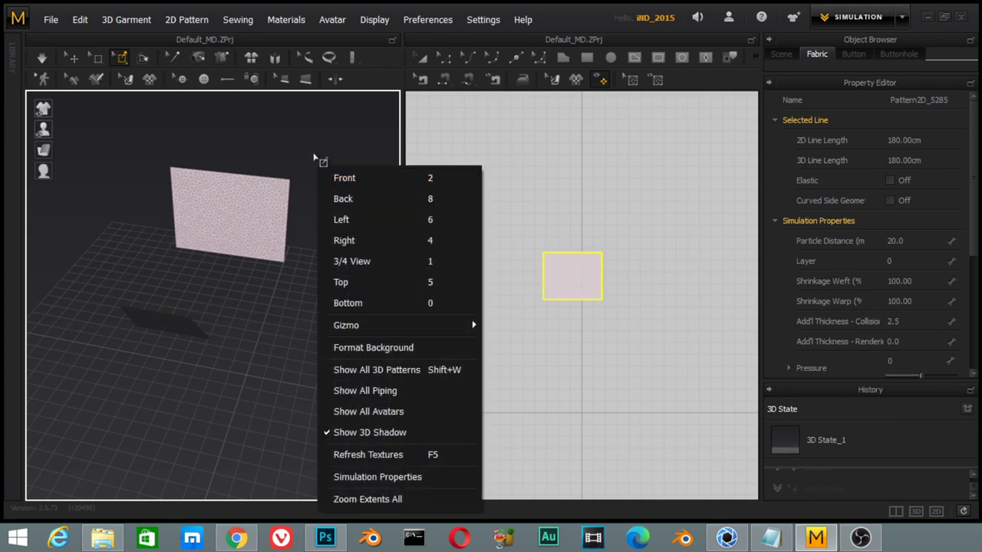
left_click(315, 150)
right_click(315, 149)
left_click(344, 162)
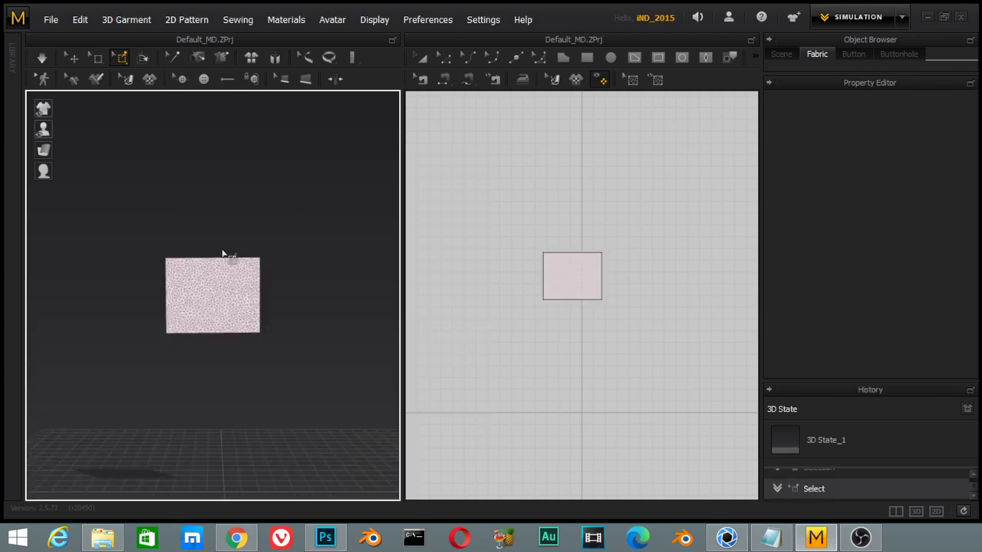
mouse_move(253, 266)
left_mouse_down()
mouse_move(220, 256)
mouse_move(193, 274)
mouse_move(174, 254)
left_mouse_up()
- Simulate the pinned fabric so it drops from its top edge, viewed from above
left_click(42, 57)
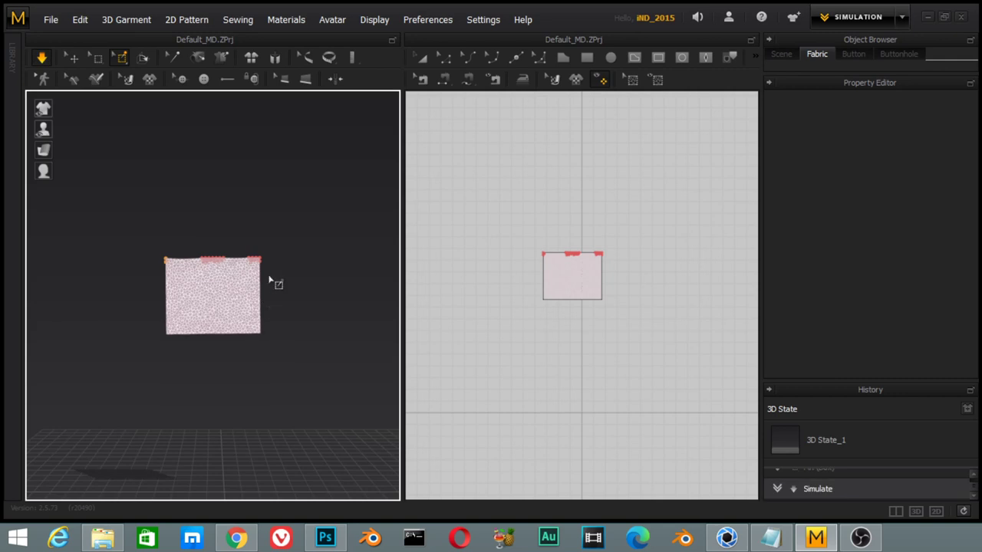
right_click(313, 283)
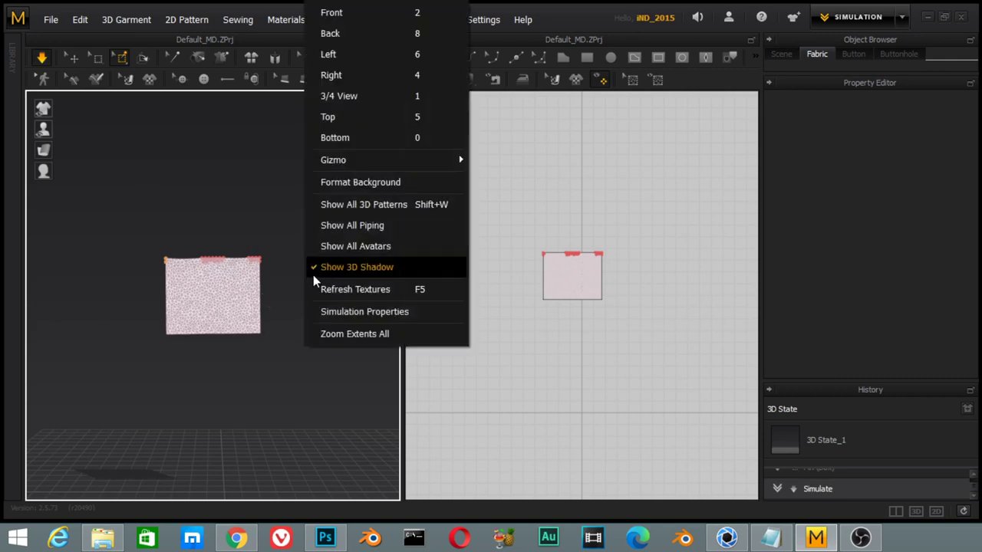
left_click(329, 288)
right_click_drag(329, 287, 271, 310)
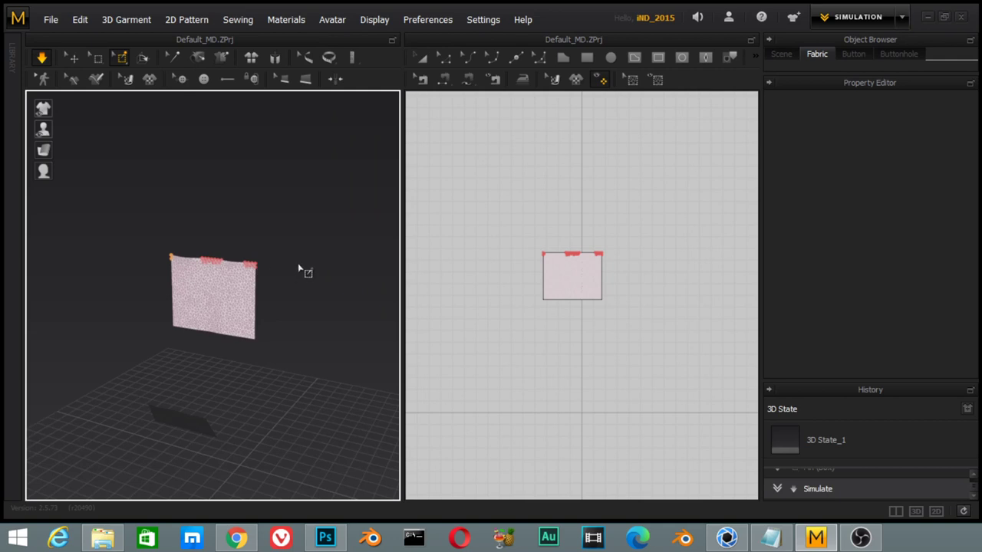
left_click(43, 59)
- Show the fabric with plain white shading and pull it into draped folds
left_click(42, 150)
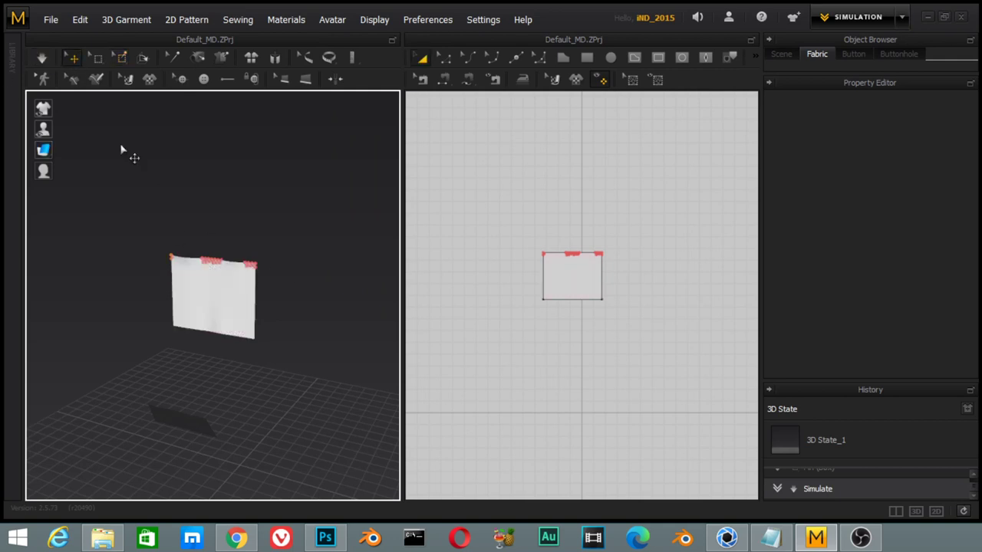
left_click(246, 292)
left_click_drag(245, 291, 247, 265)
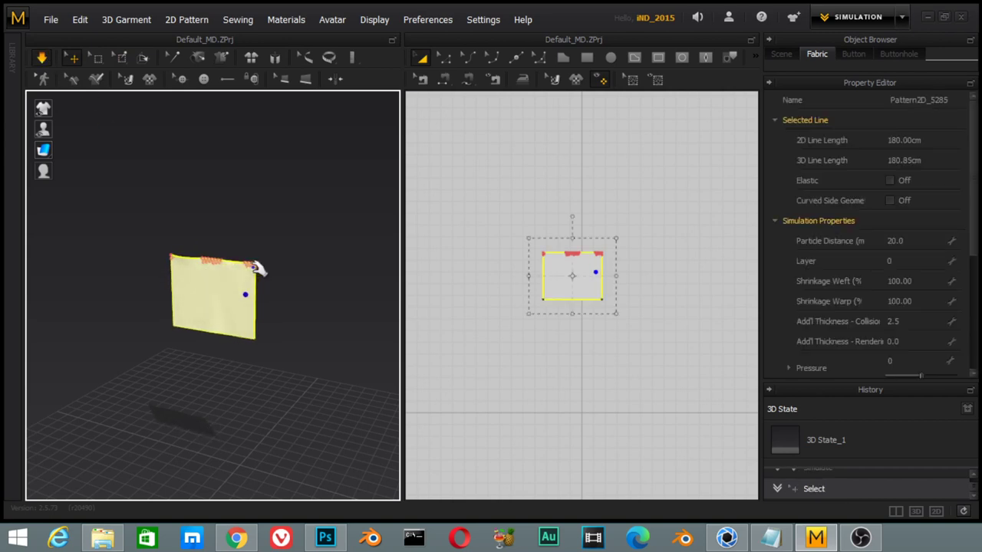
left_click(178, 260)
left_click_drag(178, 260, 191, 250)
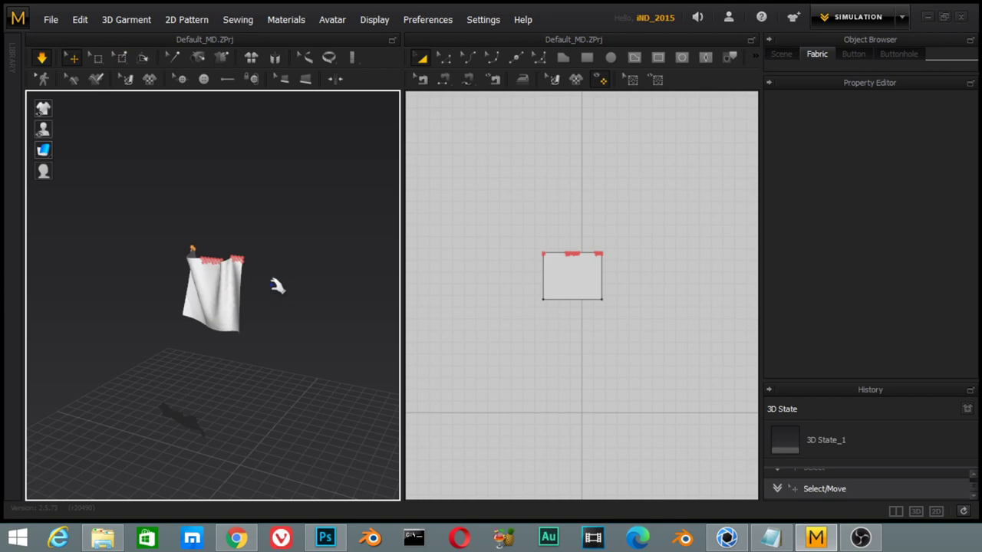
scroll(274, 270, "up", 5)
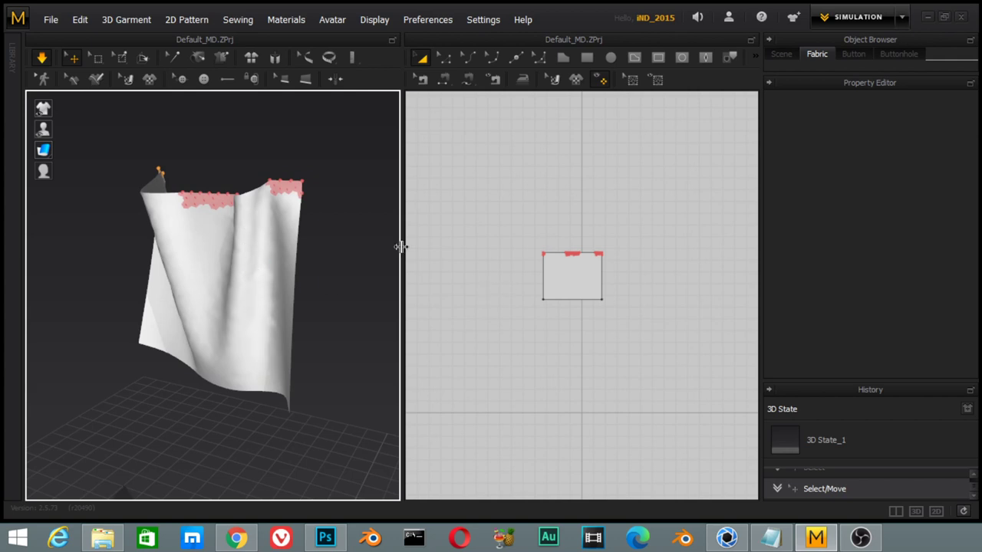
- Set the cloth's Particle Distance to 8 and simulate, pulling its top-right corner upward
left_click(207, 240)
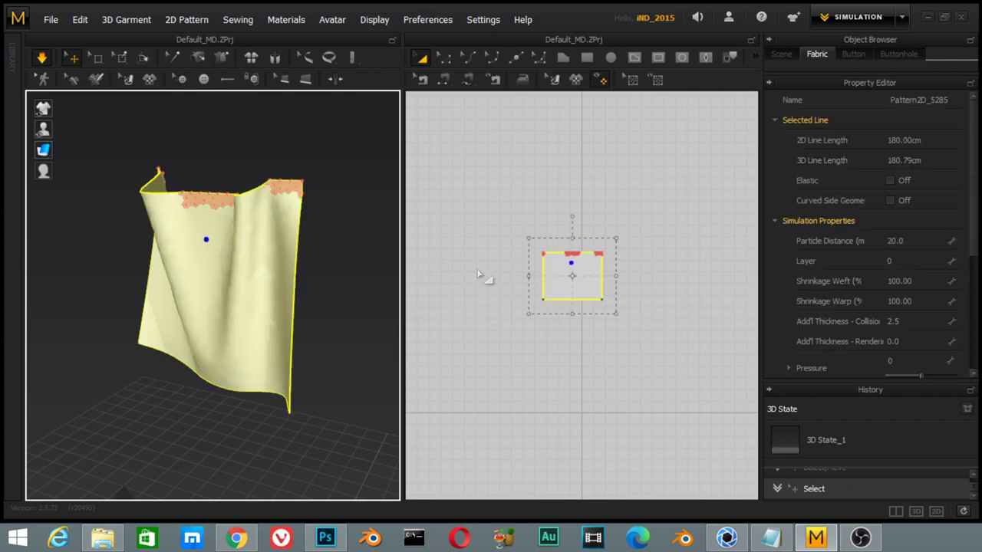
left_click(898, 240)
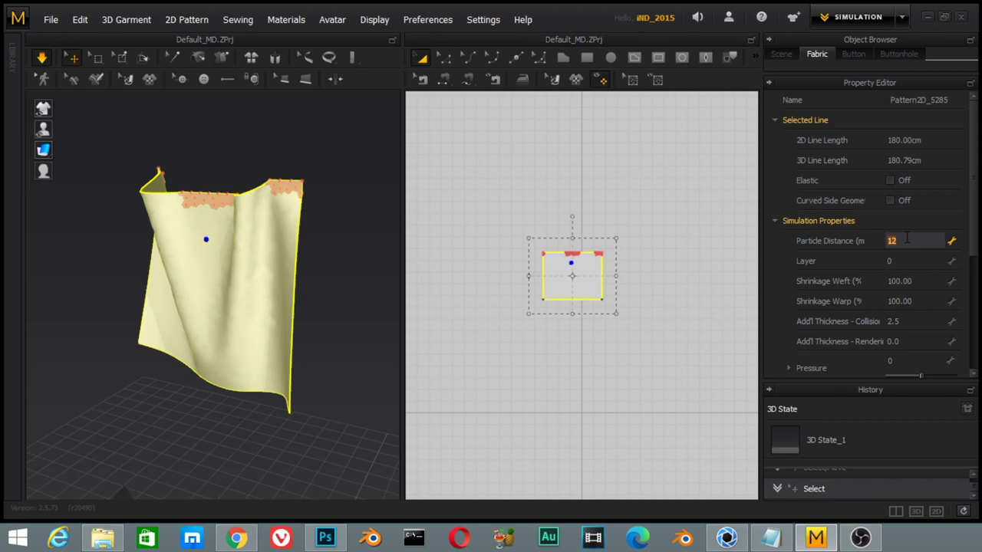
type("8")
key("Return")
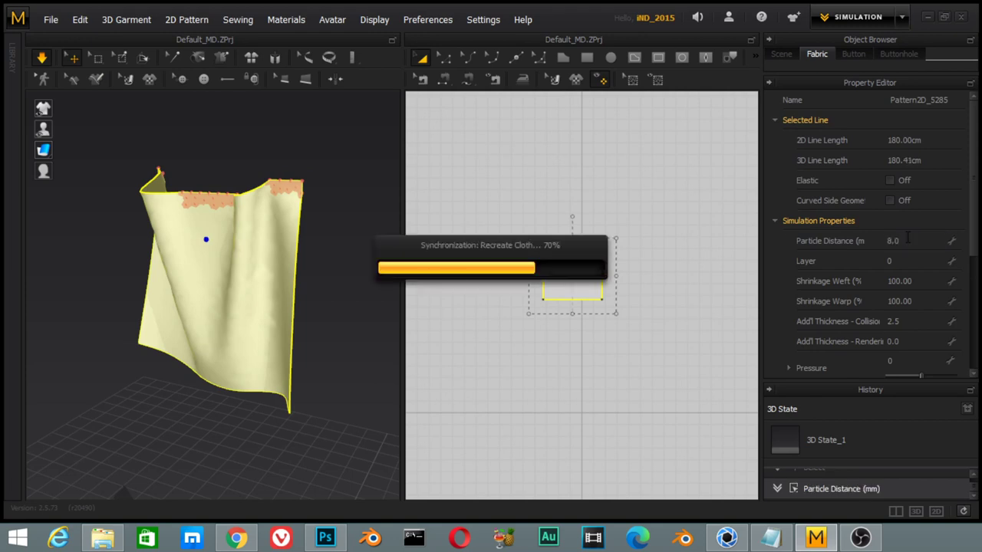
scroll(907, 243, "down", 2)
left_click(898, 164)
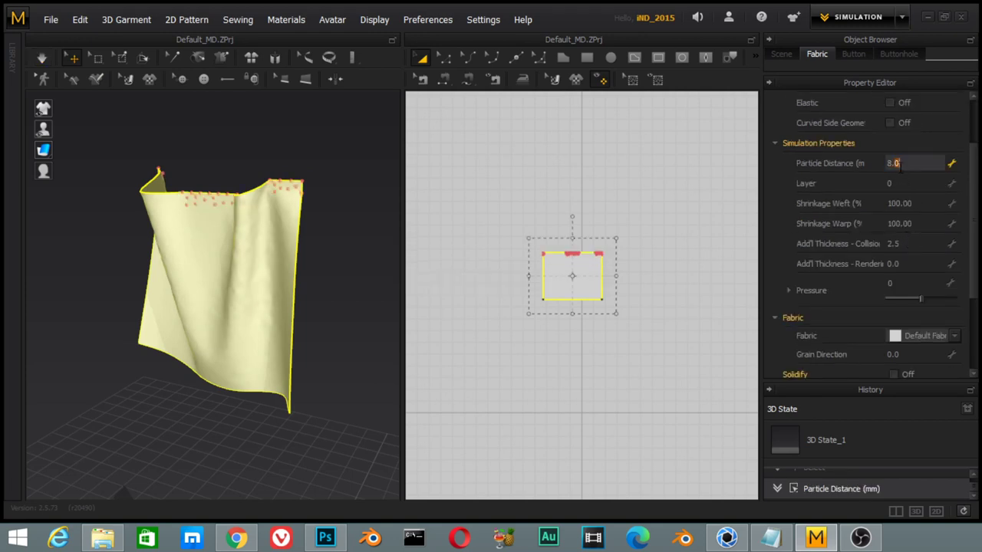
left_click(41, 58)
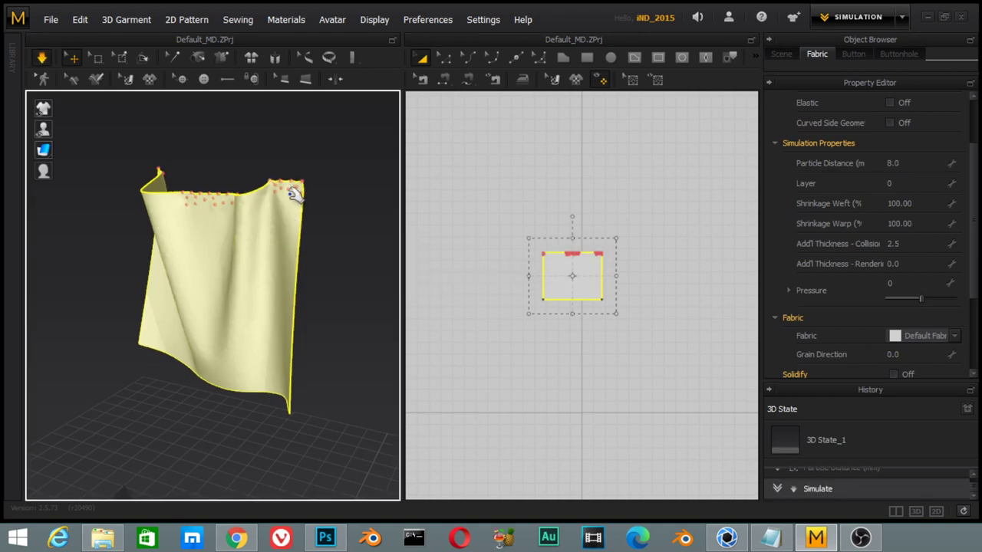
left_click_drag(294, 194, 275, 168)
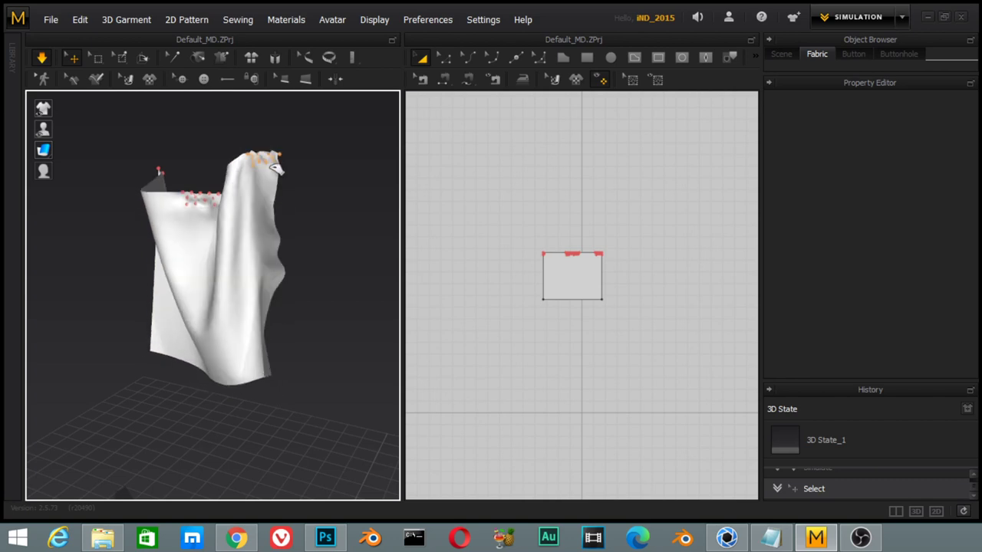
left_click_drag(275, 168, 274, 208)
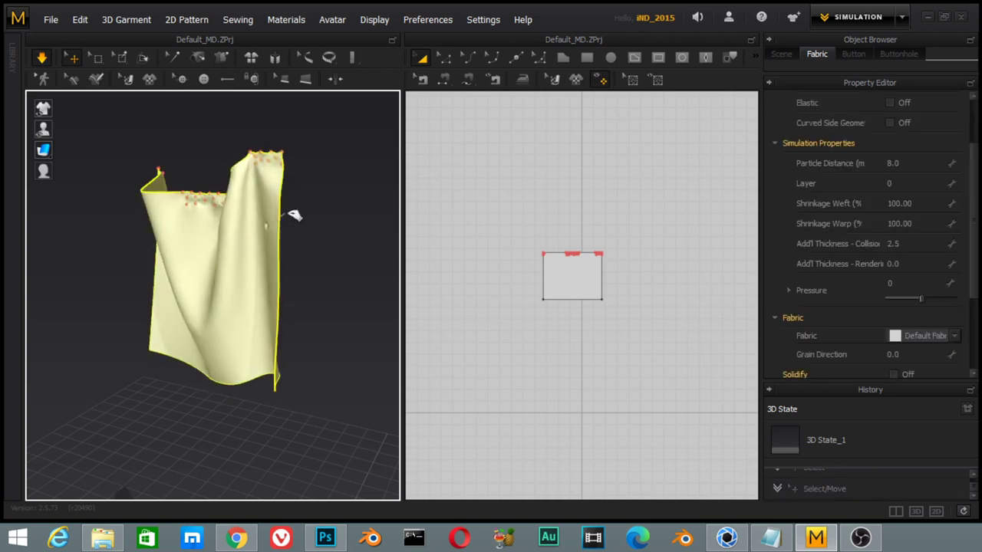
left_click(292, 214)
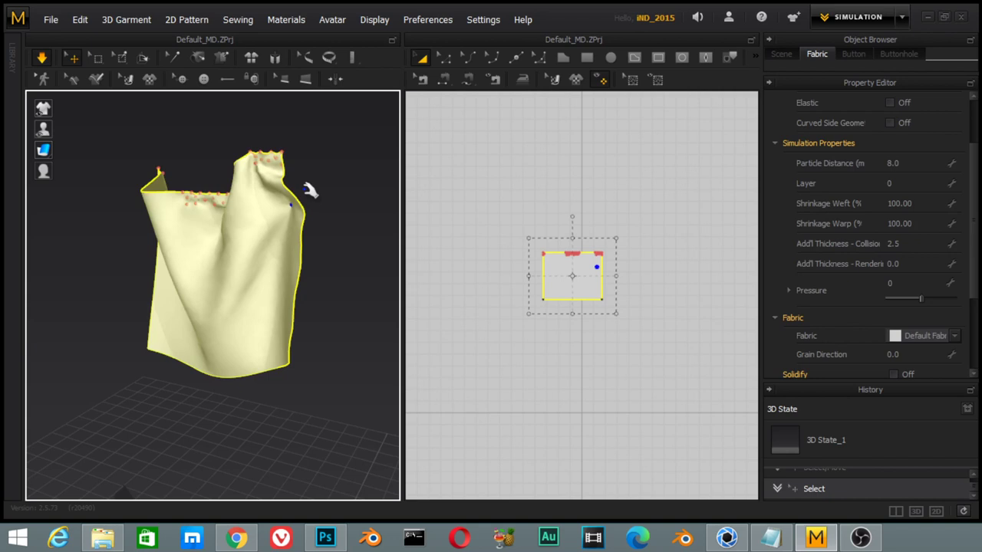
- Change Particle Distance to 50, then to 5, and resume the simulation
double_click(915, 162)
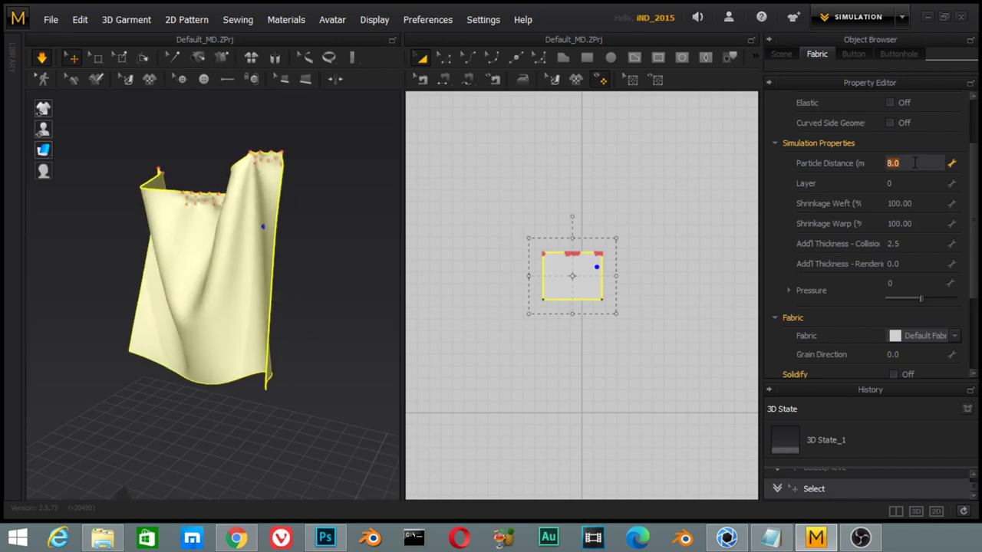
type("50")
key("Return")
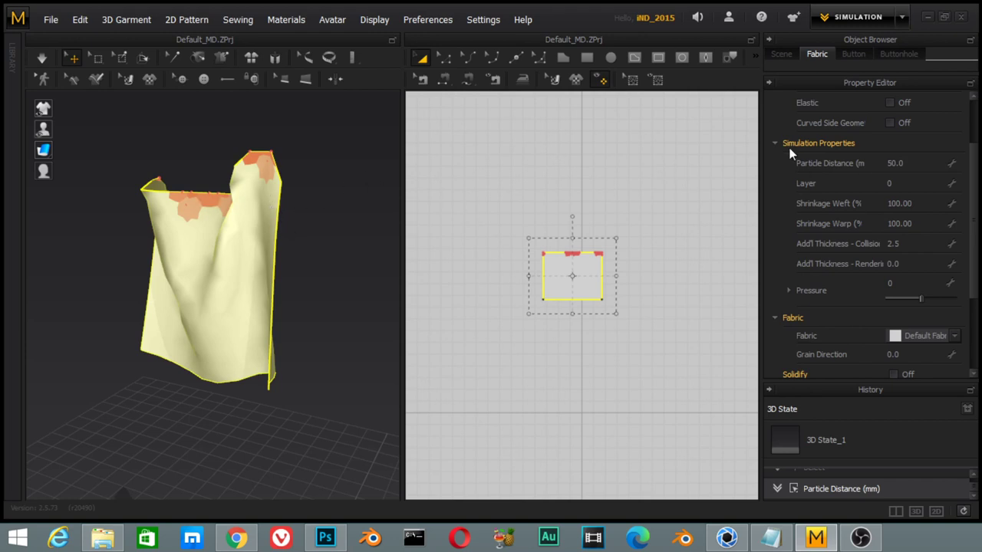
double_click(911, 160)
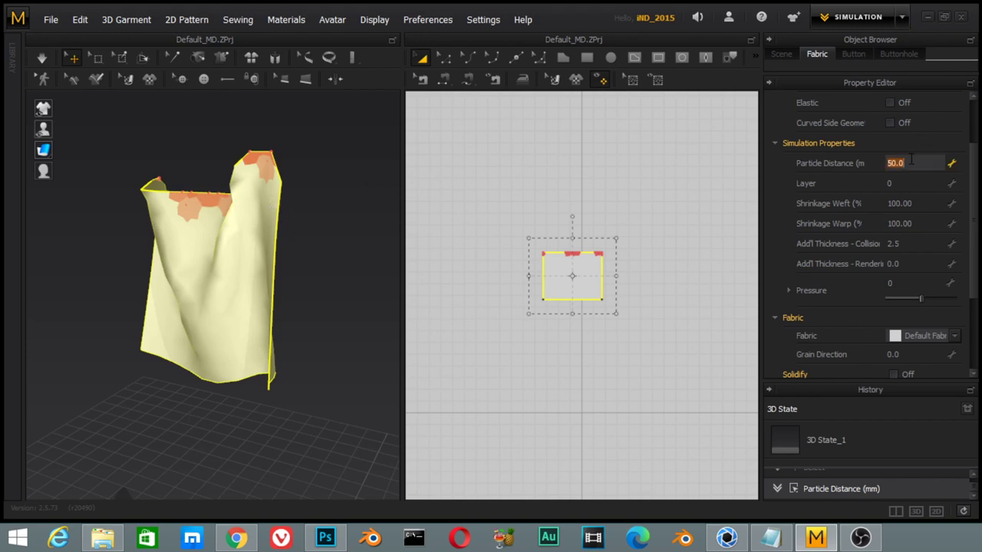
type("5")
key("Return")
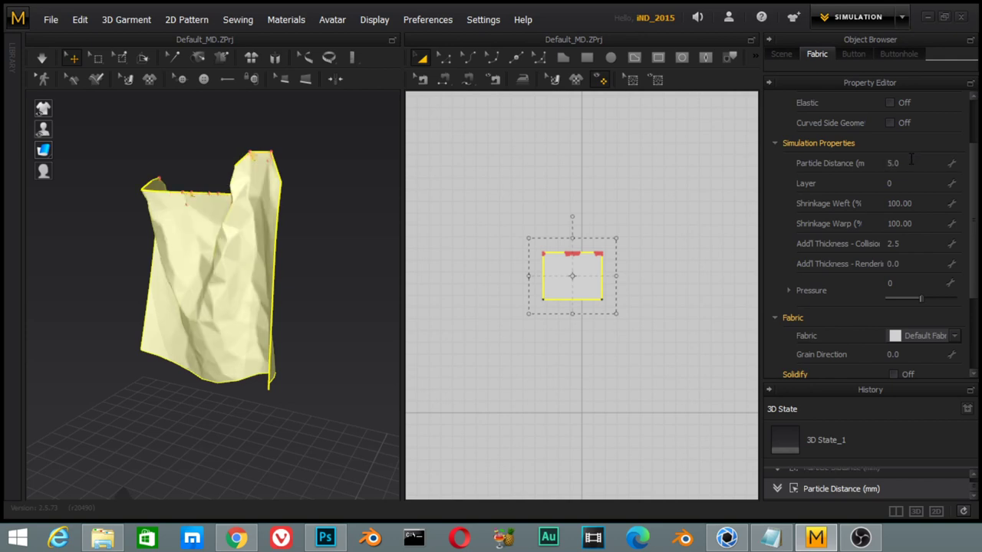
double_click(909, 162)
left_click(44, 57)
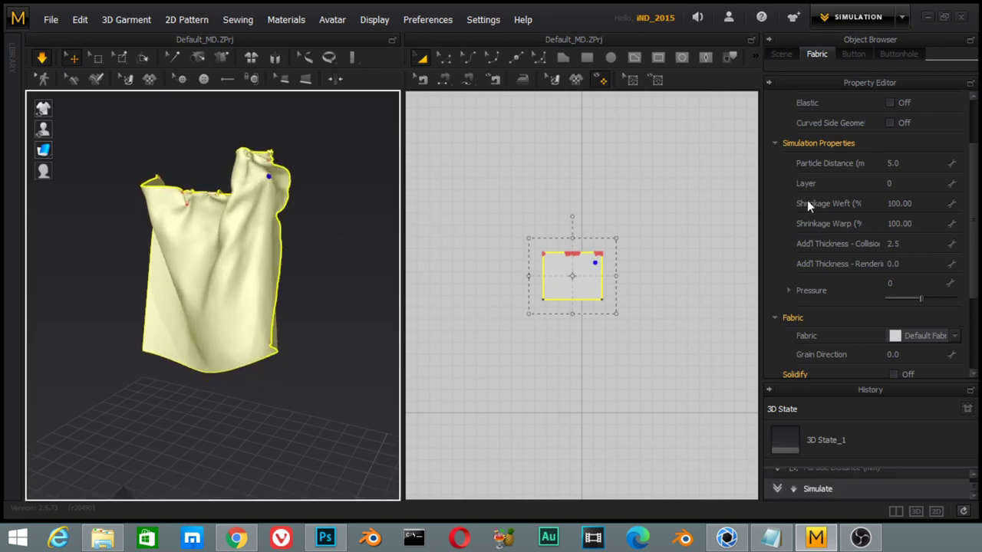
- Start editing Particle Distance but cancel, keeping it at 5.0
left_click(893, 162)
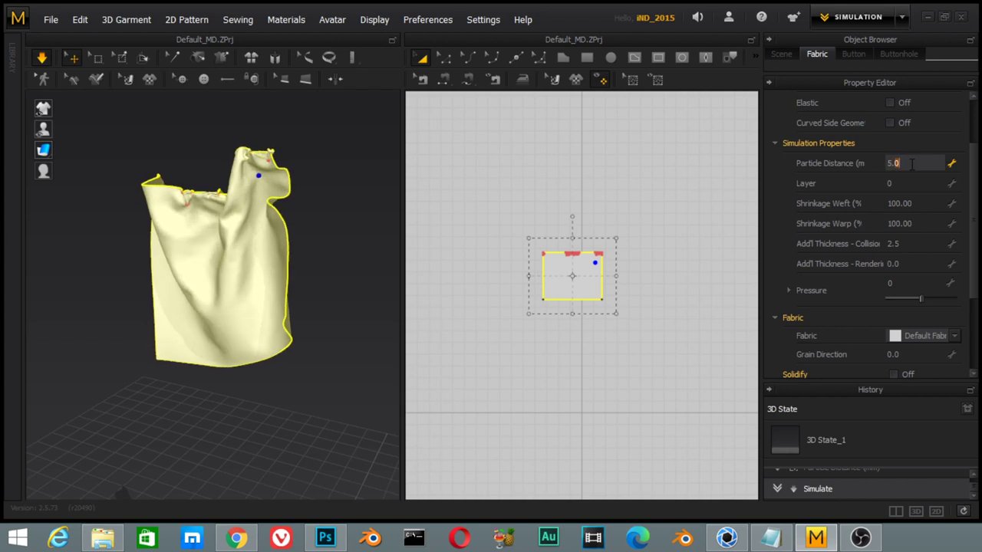
key("Return")
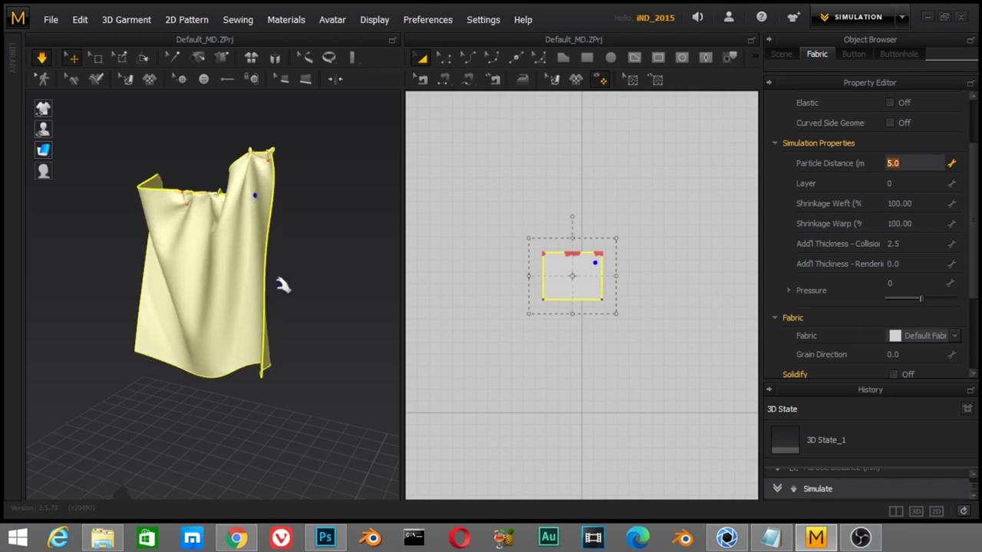
key("BackSpace")
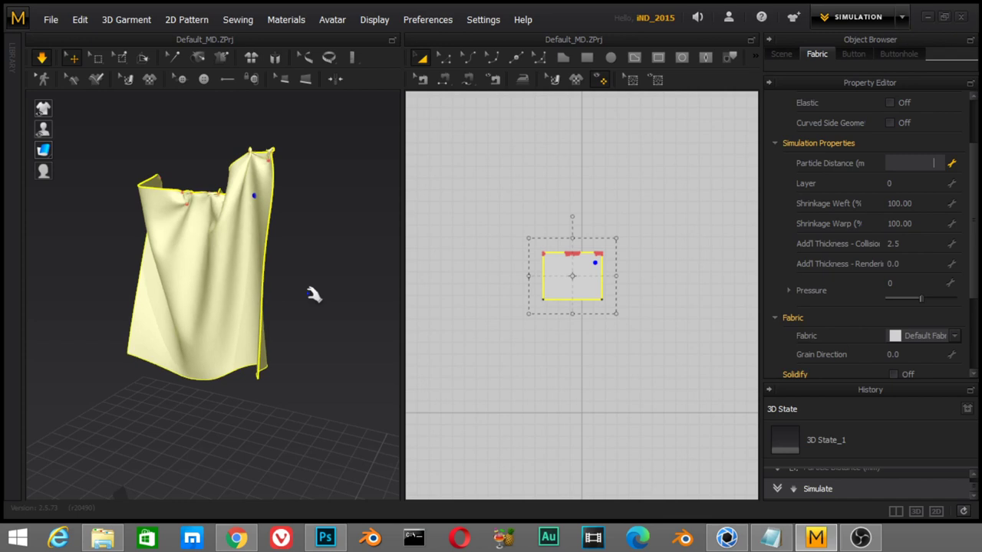
left_click(313, 294)
- Inspect and pull the draping cloth, then select and delete it
mouse_move(307, 256)
right_mouse_down()
mouse_move(291, 248)
mouse_move(158, 271)
mouse_move(149, 254)
mouse_move(382, 231)
right_mouse_up()
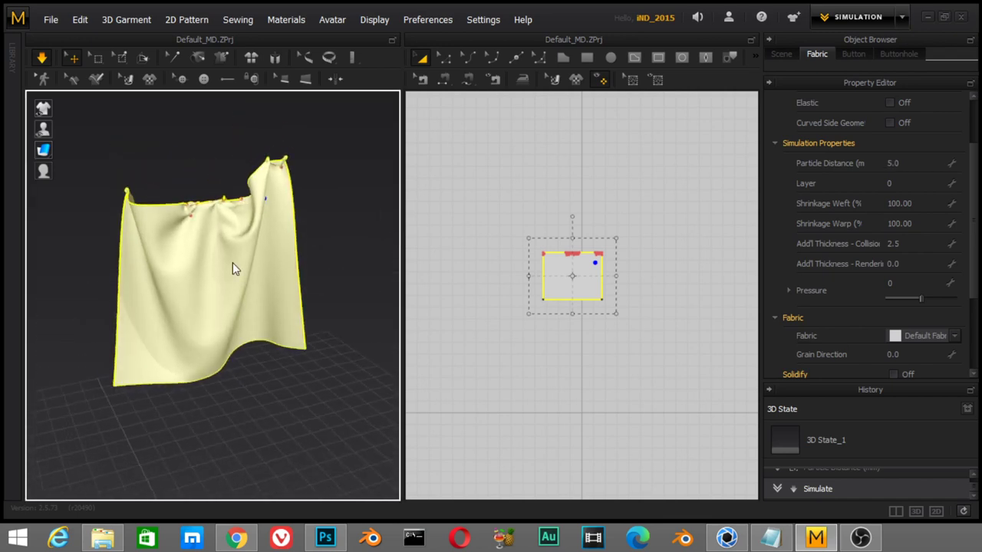
mouse_move(235, 269)
right_mouse_down()
mouse_move(344, 236)
mouse_move(263, 274)
mouse_move(142, 256)
right_mouse_up()
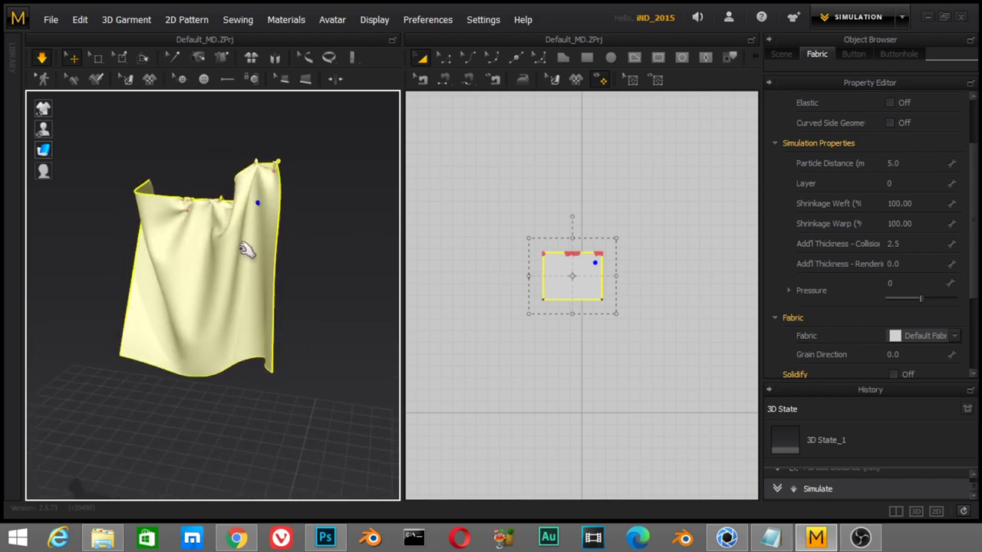
right_click_drag(244, 250, 215, 241)
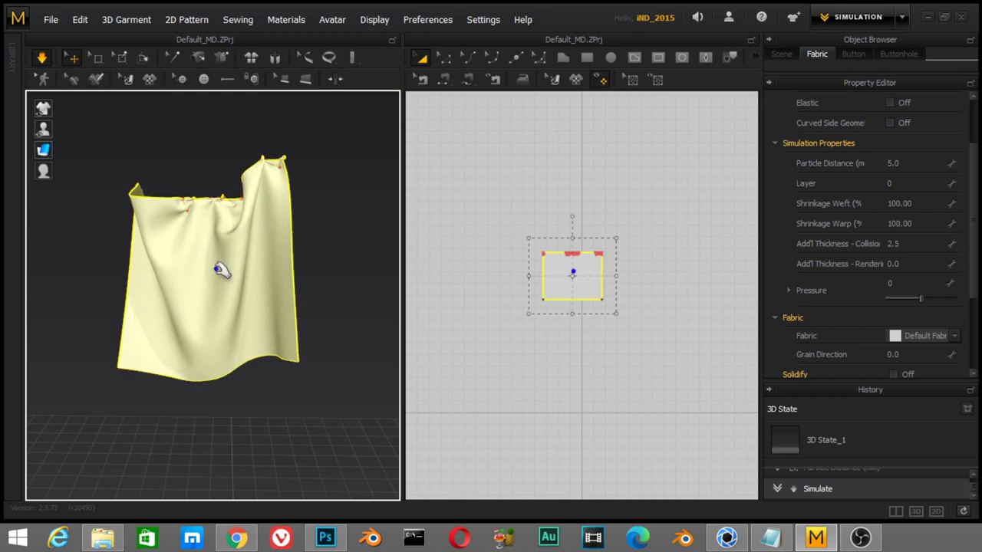
left_click_drag(220, 269, 249, 246)
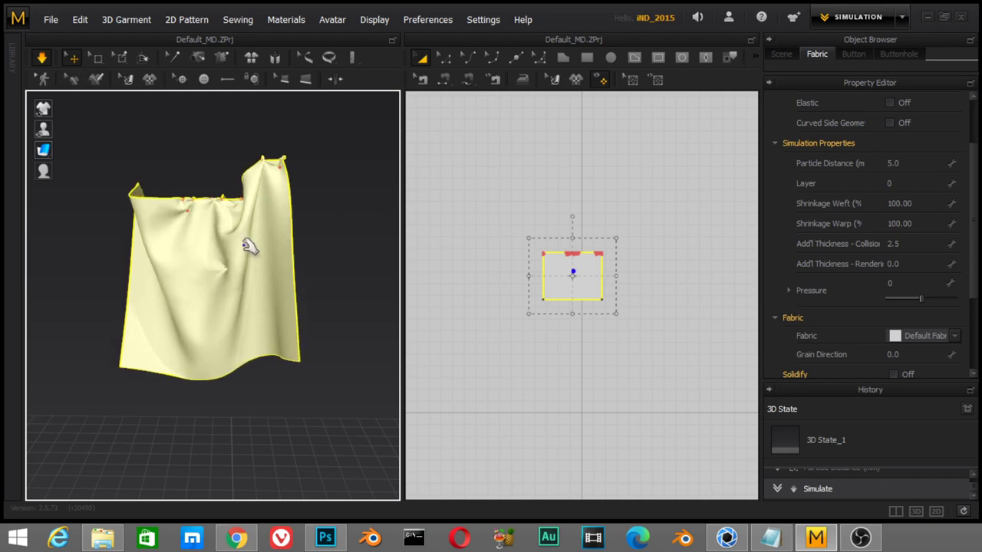
left_click(200, 275)
key("Delete")
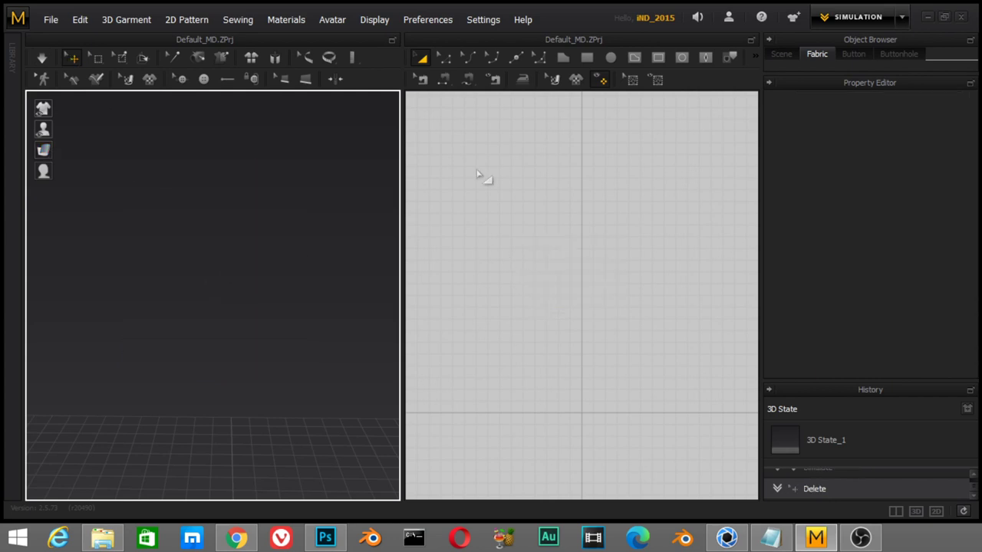
- Create a 50 × 50 cm square pattern with the Rectangle tool
left_click(586, 57)
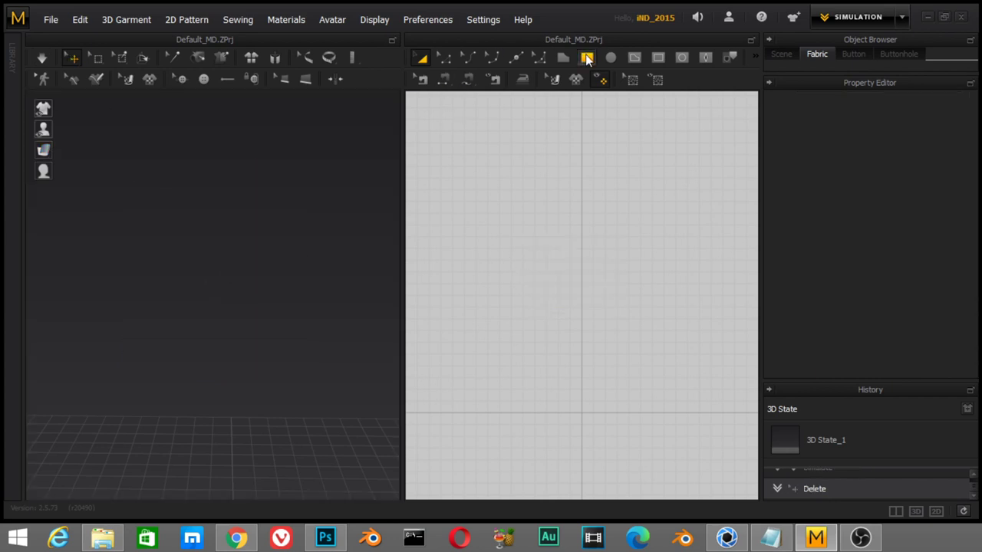
left_click(603, 315)
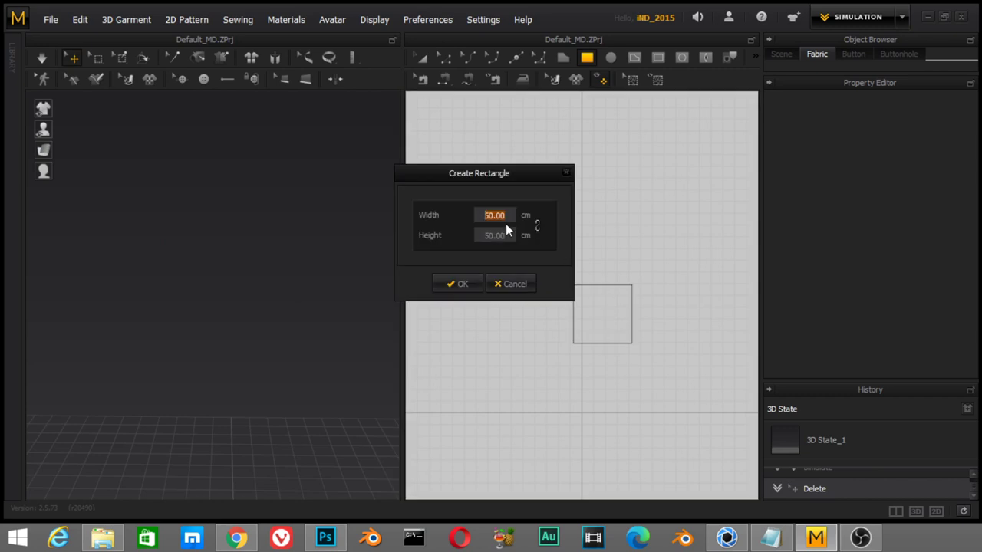
left_click(463, 284)
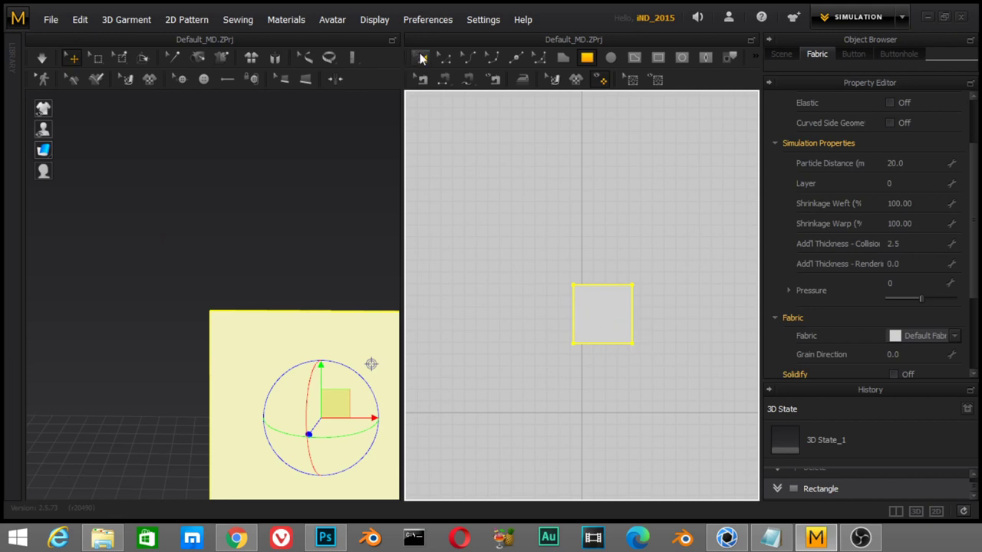
- Paste copies of the square and place them to its left and right
left_click(421, 59)
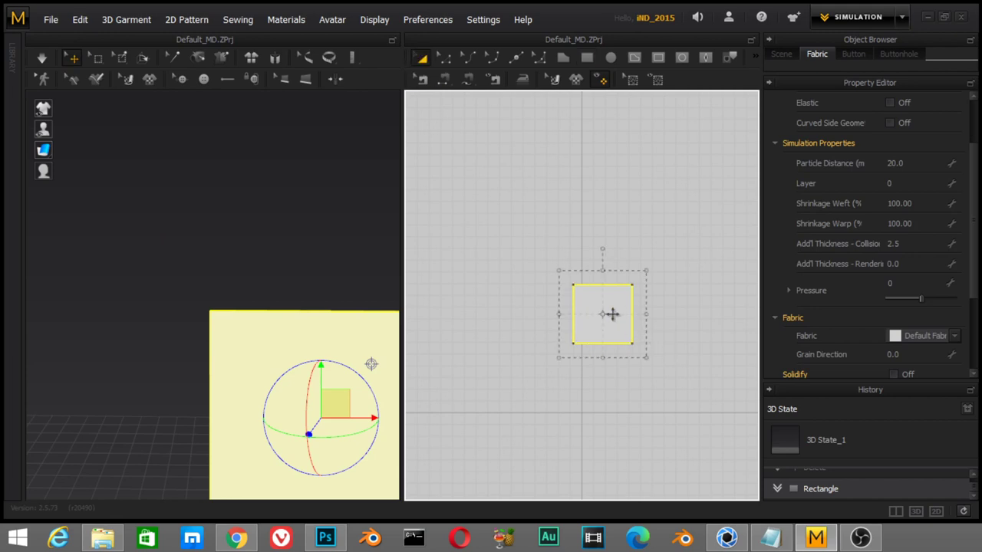
key("ctrl+v")
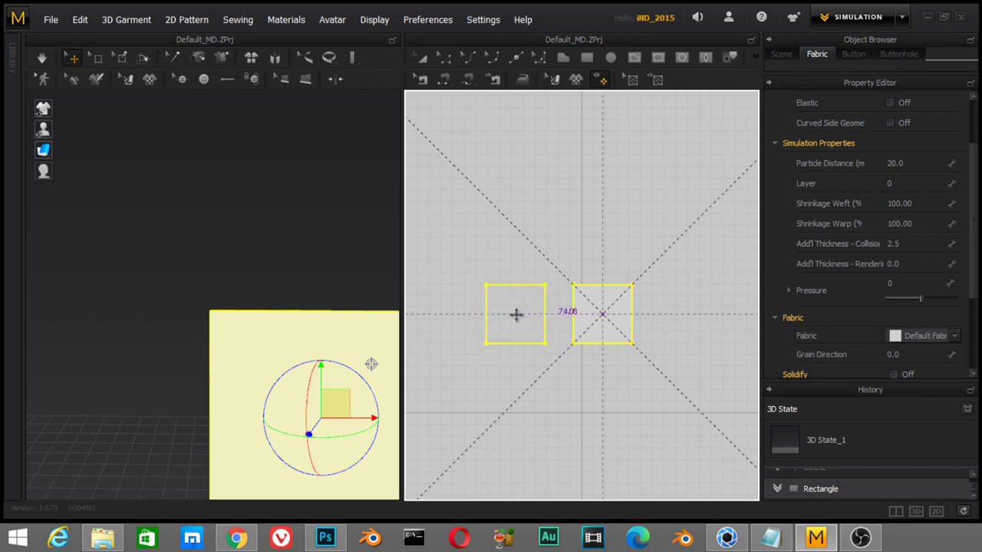
left_click(520, 321)
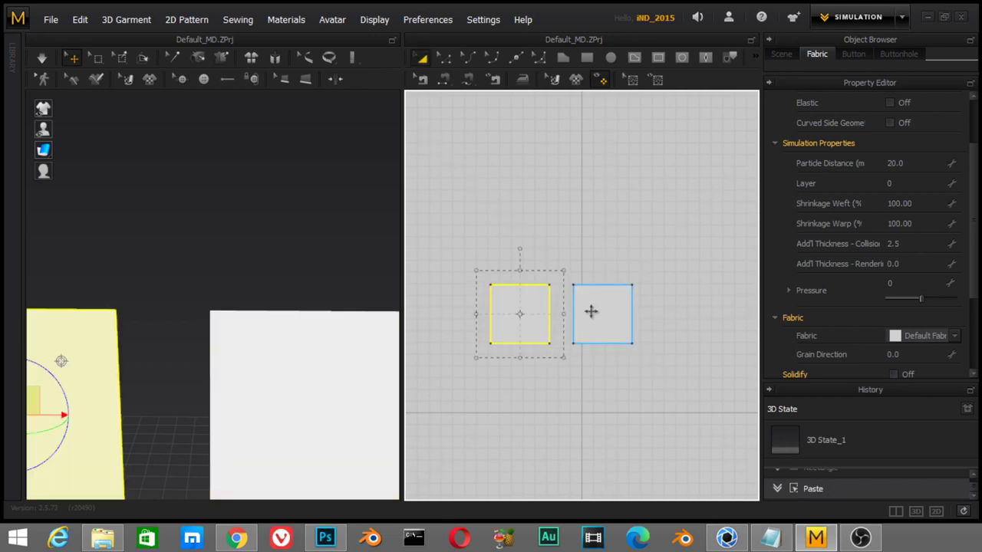
key("ctrl+v")
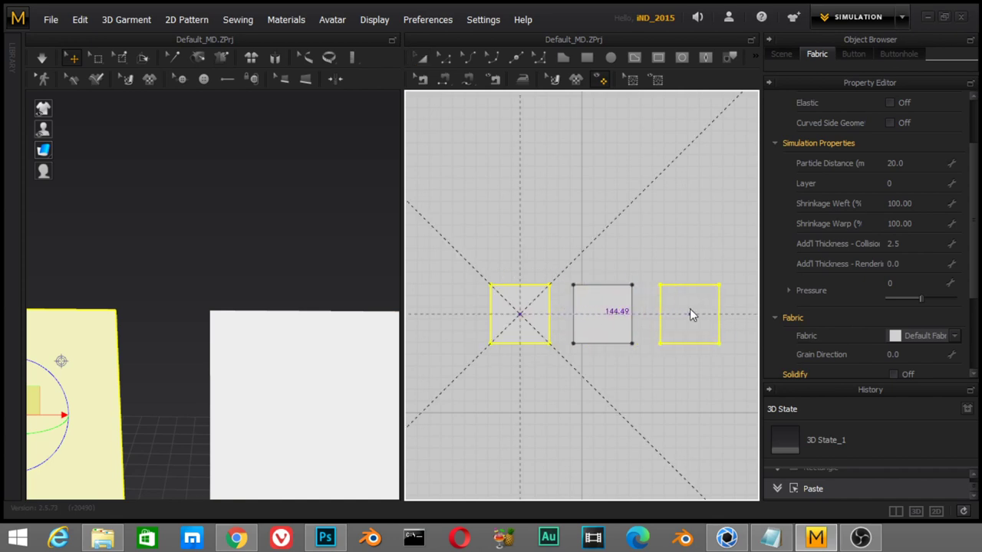
left_click(690, 309)
key("ctrl+v")
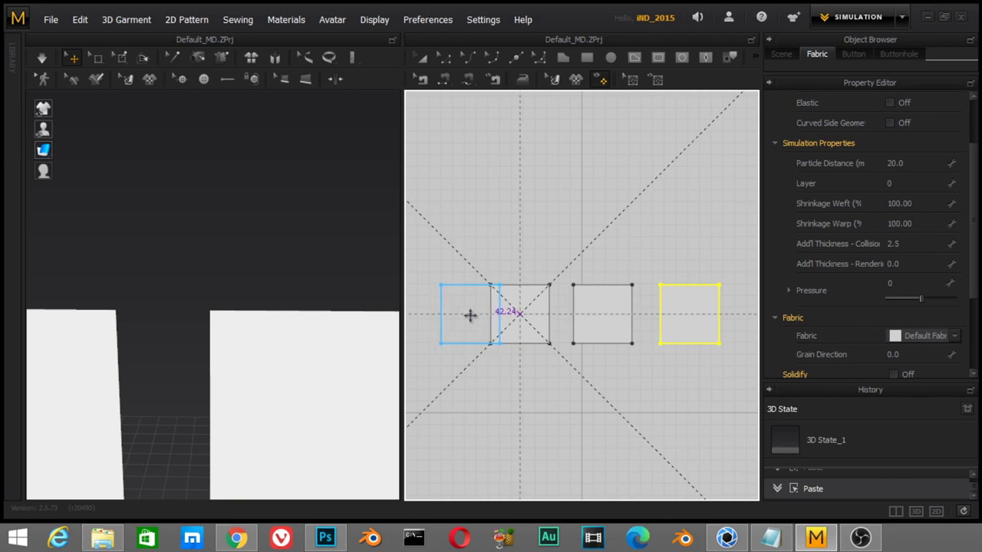
- Place a copy at the far left, delete the extra square, and add one below the centre square
left_click(436, 321)
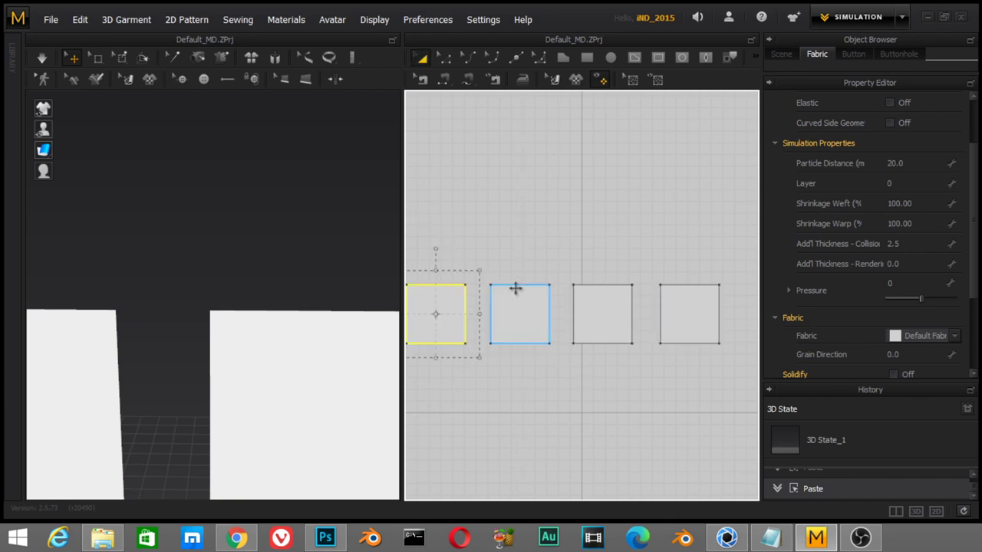
mouse_move(515, 289)
left_mouse_down()
mouse_move(598, 227)
mouse_move(627, 396)
mouse_move(612, 388)
left_mouse_up()
key("Delete")
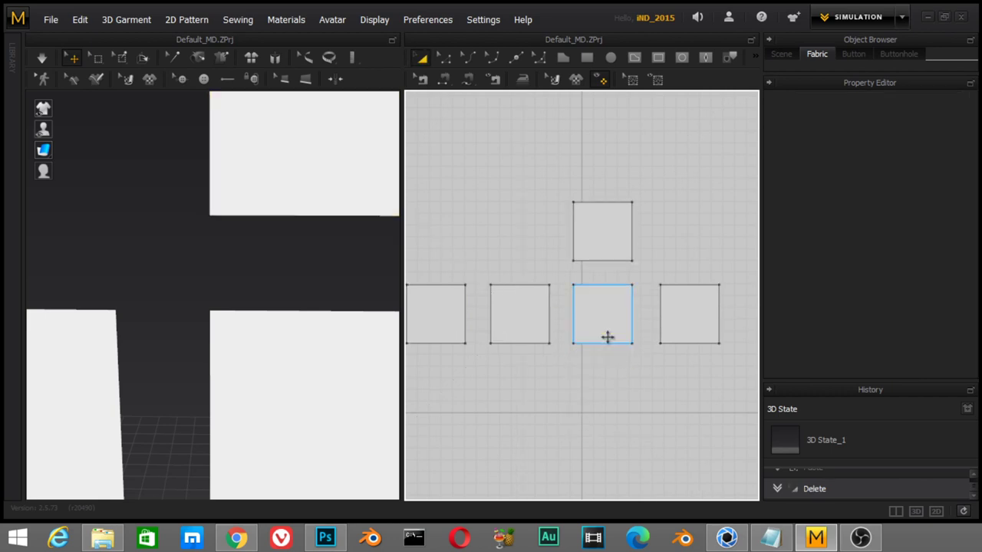
left_click(606, 328)
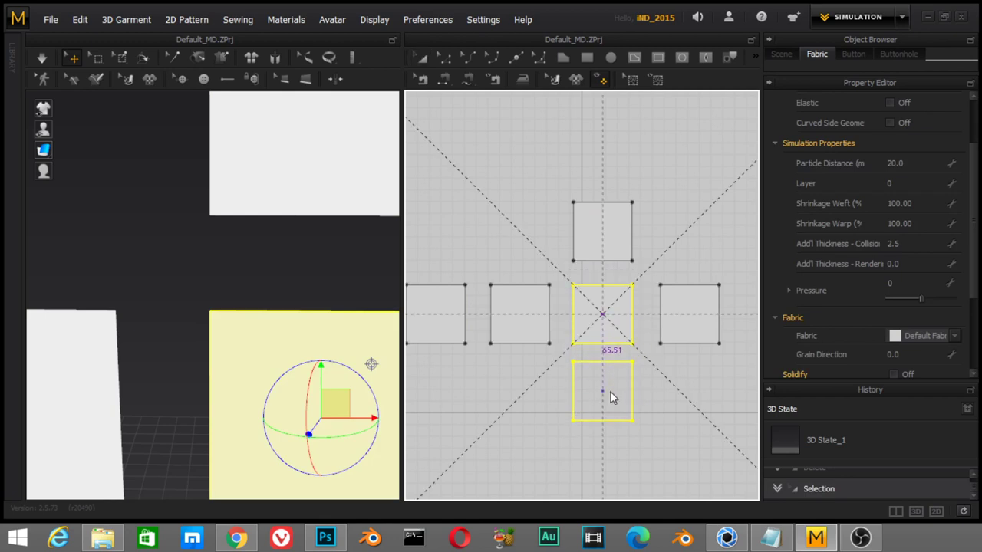
left_click(608, 395)
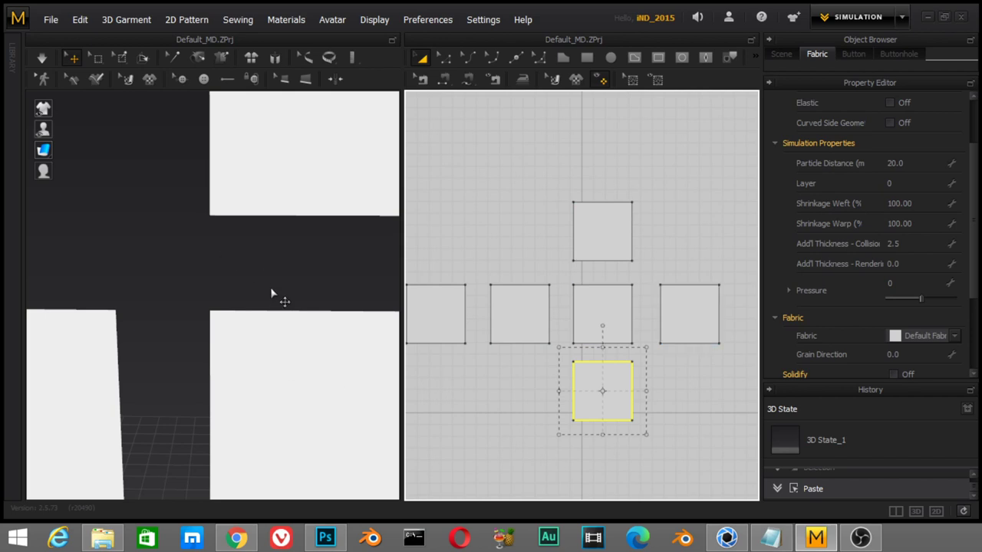
scroll(270, 294, "down", 2)
scroll(285, 318, "down", 3)
scroll(300, 314, "down", 3)
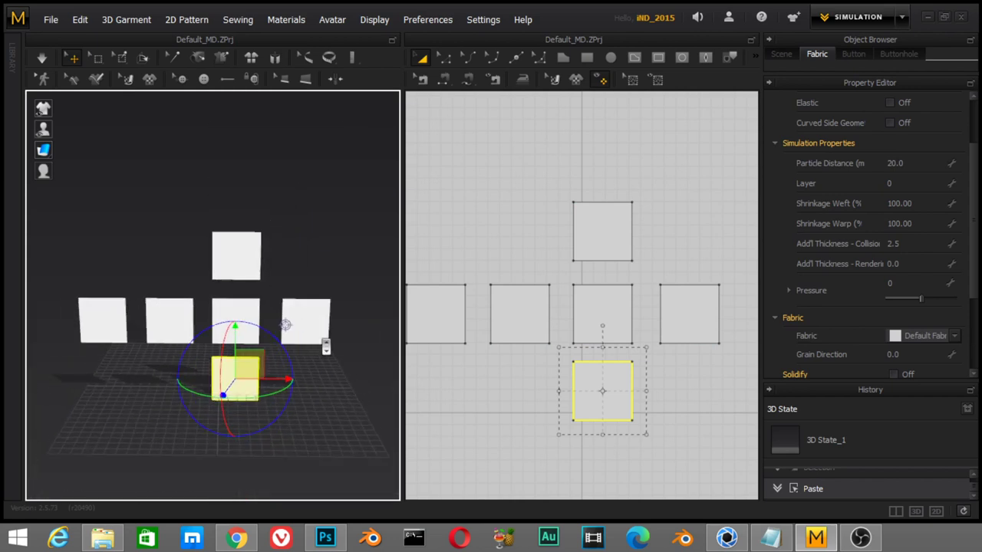
scroll(317, 349, "up", 3)
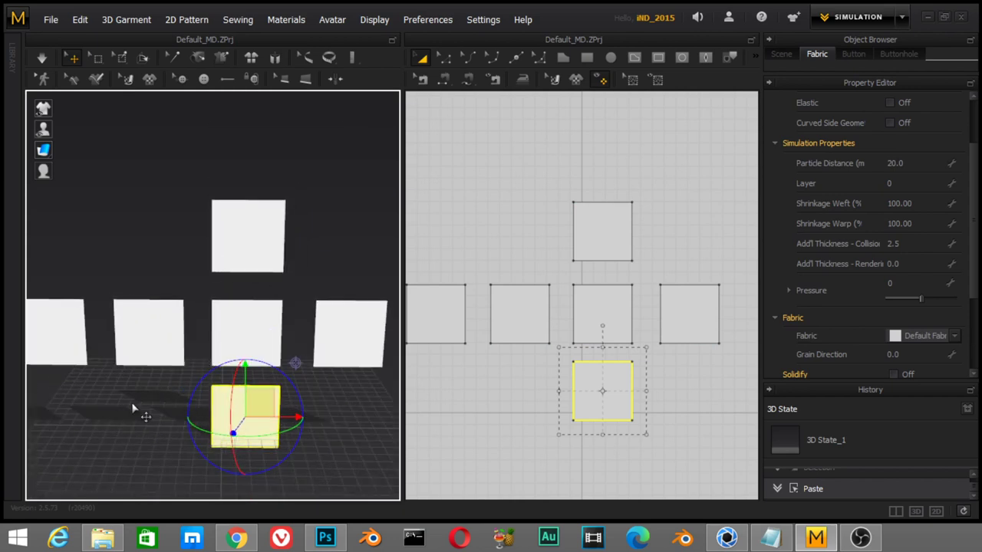
right_click_drag(128, 408, 156, 368)
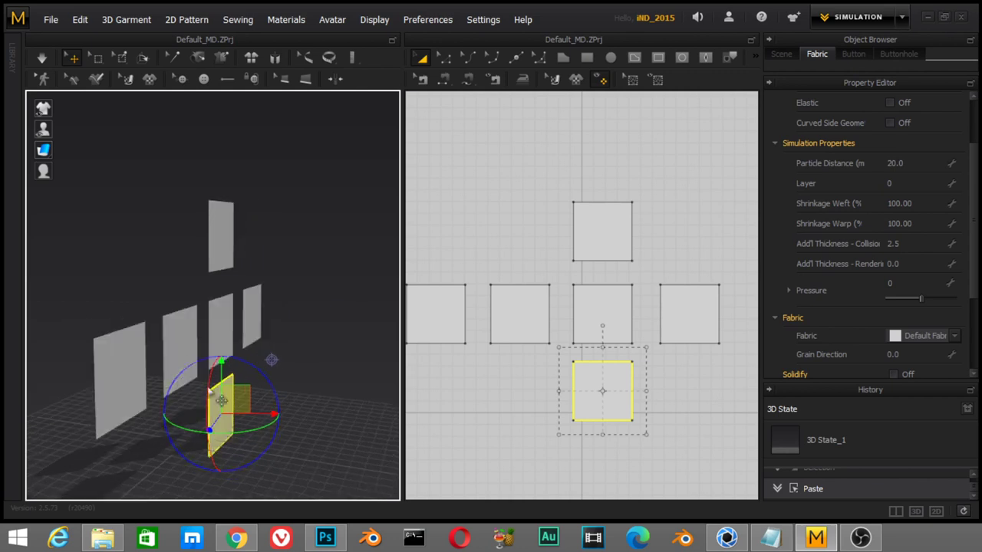
left_click(158, 355)
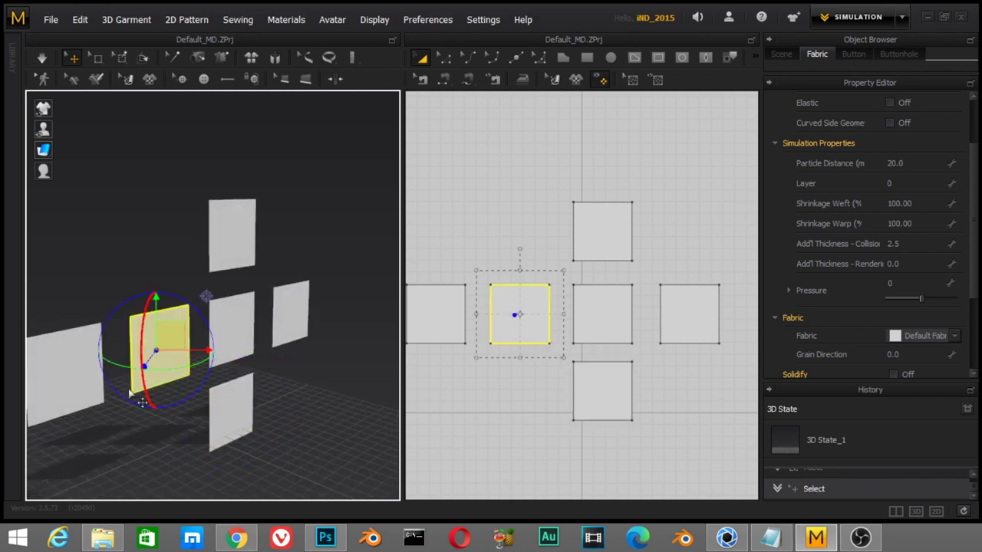
mouse_move(168, 338)
right_mouse_down()
mouse_move(274, 371)
mouse_move(131, 381)
mouse_move(302, 333)
mouse_move(191, 338)
right_mouse_up()
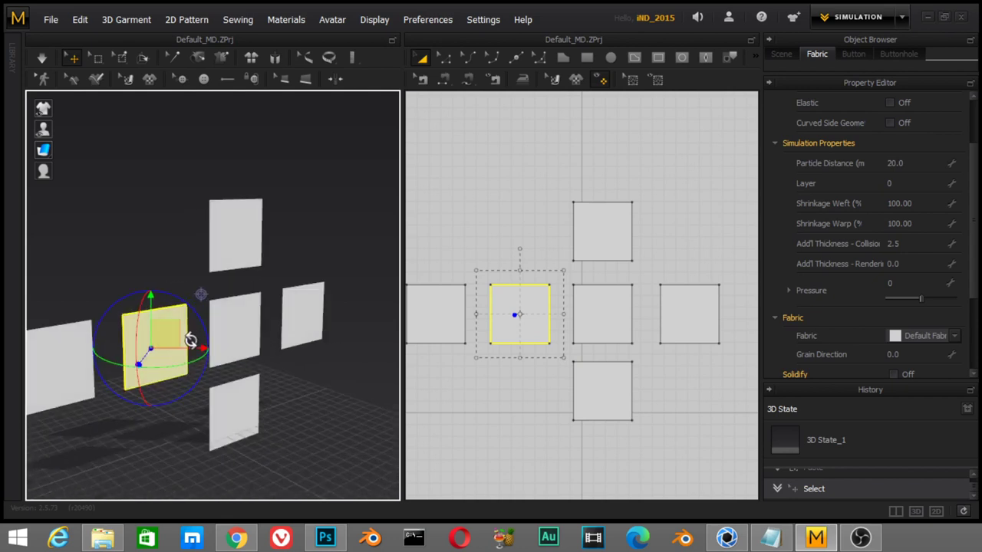
left_click(233, 332)
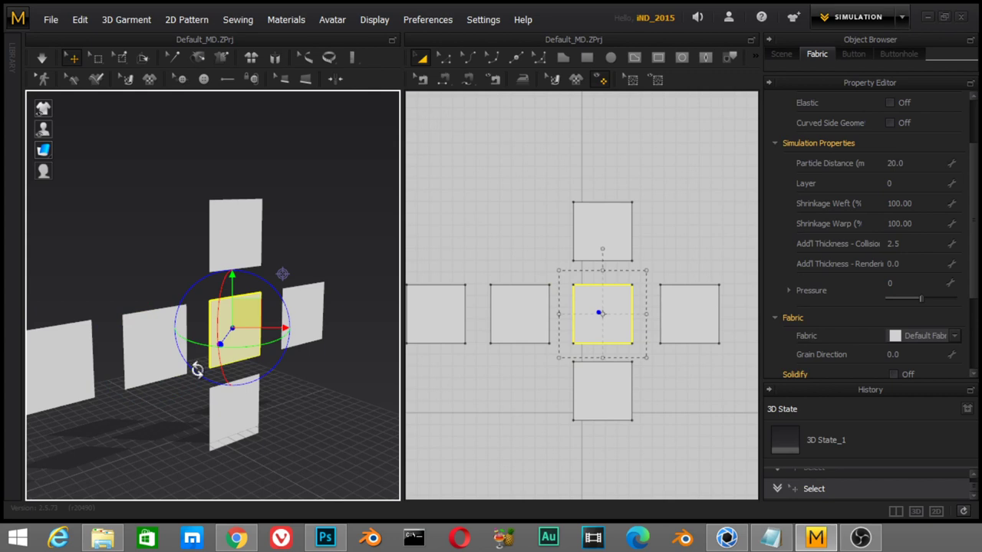
left_click(163, 358)
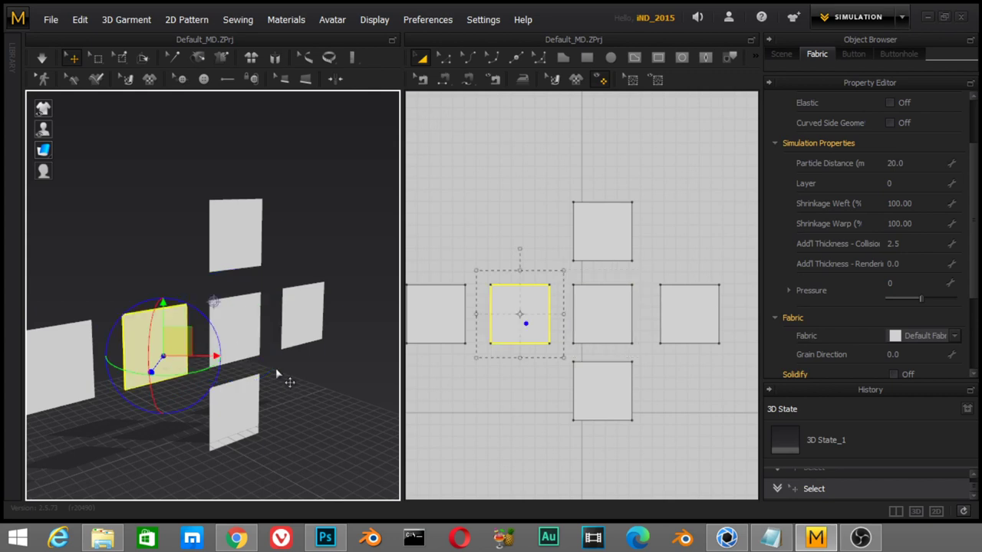
mouse_move(278, 375)
right_mouse_down()
mouse_move(318, 419)
mouse_move(220, 401)
right_mouse_up()
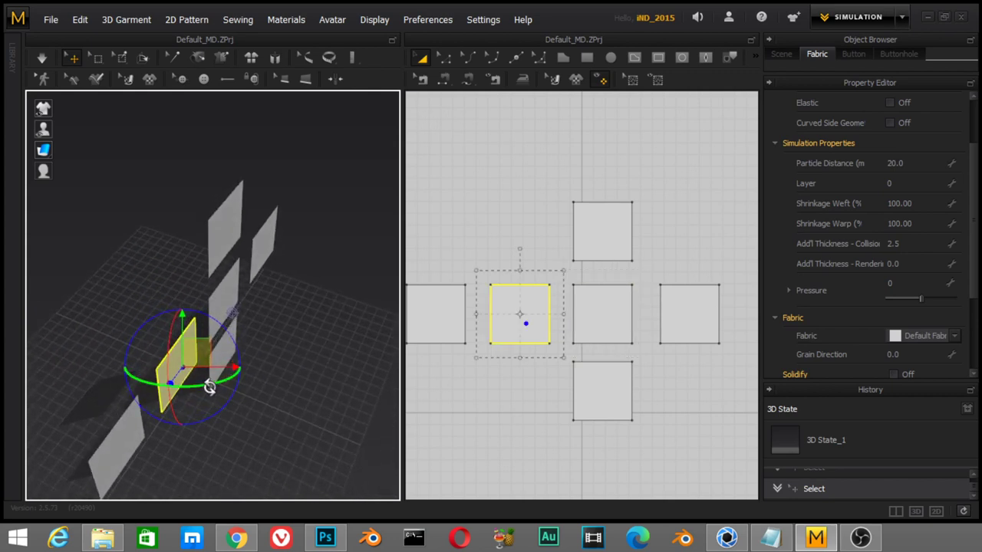
mouse_move(208, 385)
left_mouse_down()
mouse_move(188, 386)
mouse_move(202, 385)
left_mouse_up()
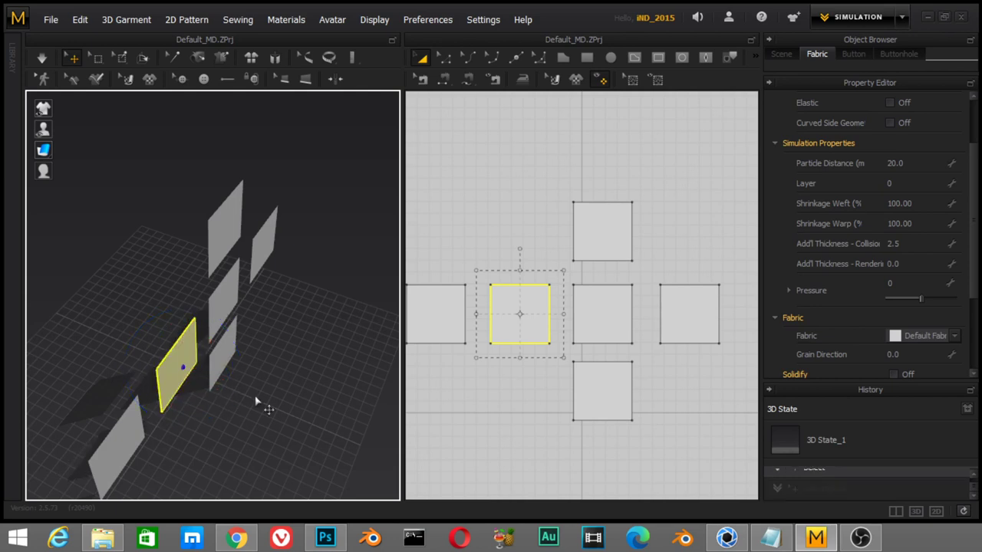
left_click(184, 368)
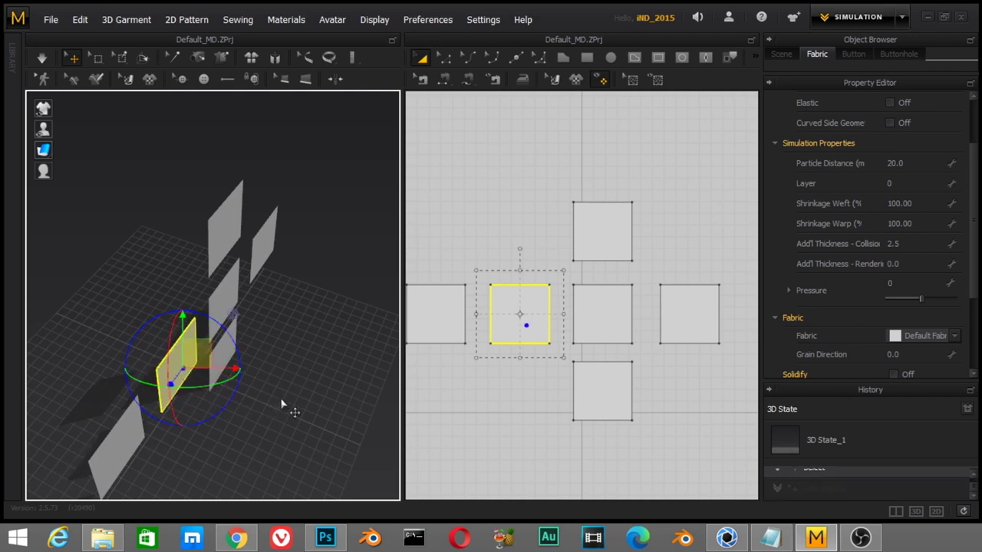
mouse_move(303, 403)
right_mouse_down()
mouse_move(228, 405)
mouse_move(202, 455)
mouse_move(214, 344)
mouse_move(213, 392)
mouse_move(206, 320)
mouse_move(223, 361)
mouse_move(181, 307)
right_mouse_up()
left_click_drag(190, 276, 213, 325)
- Switch to an angled front view and try rotating the left square, undoing it
key("ctrl+z")
right_click(204, 347)
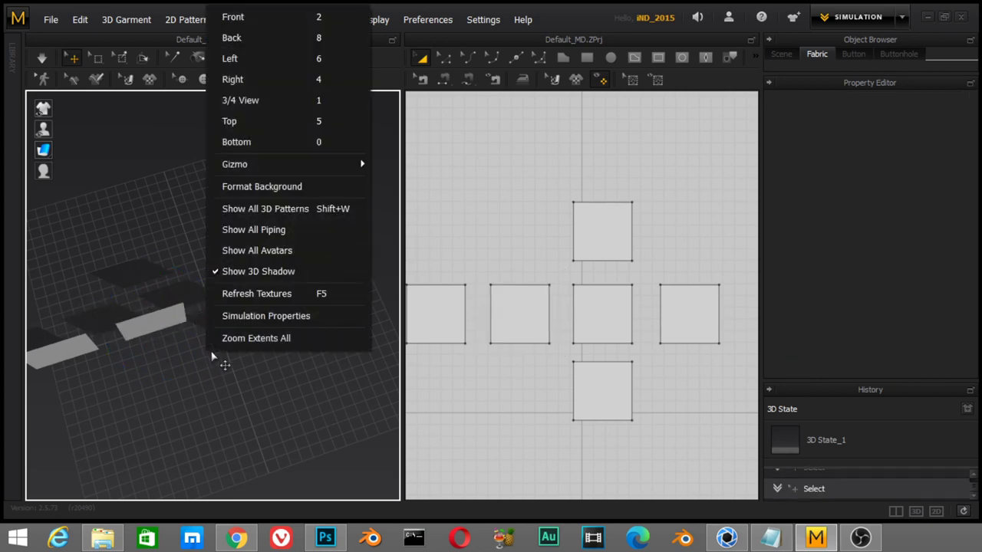
left_click(230, 141)
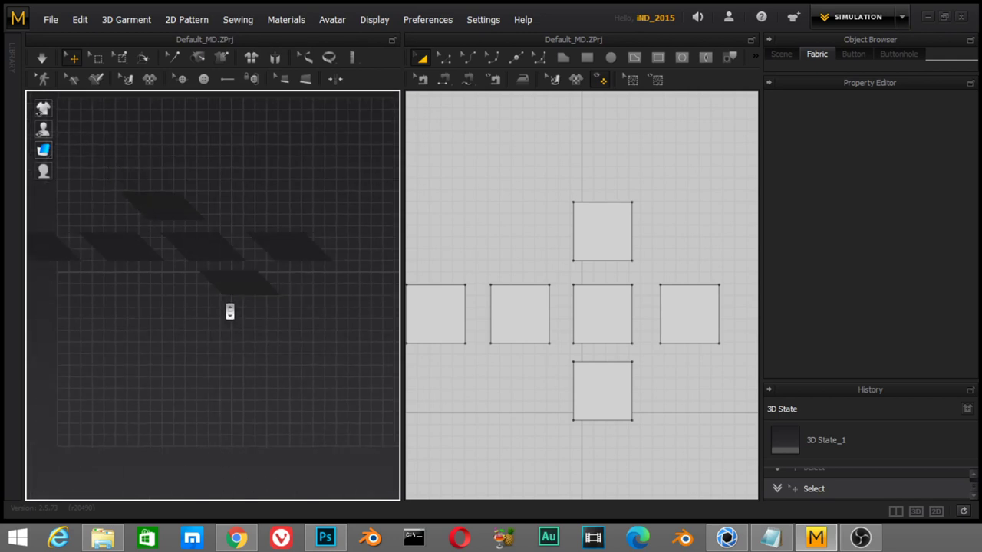
right_click(186, 317)
left_click(192, 285)
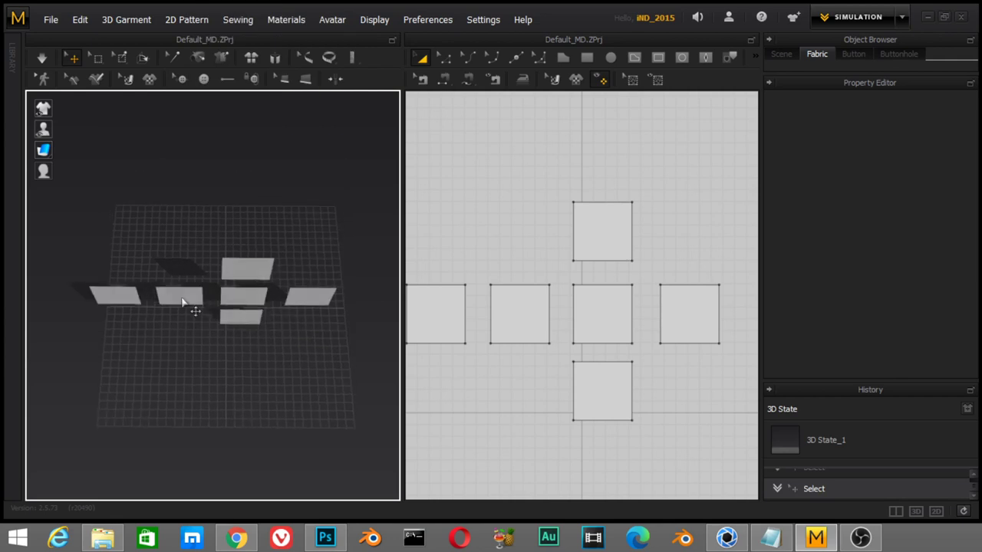
left_click(183, 302)
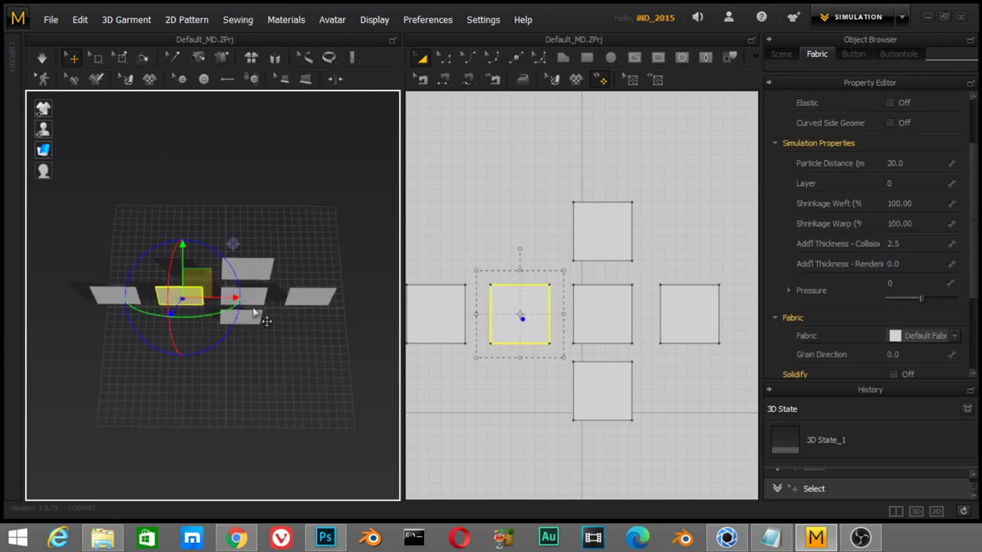
scroll(307, 345, "up", 3)
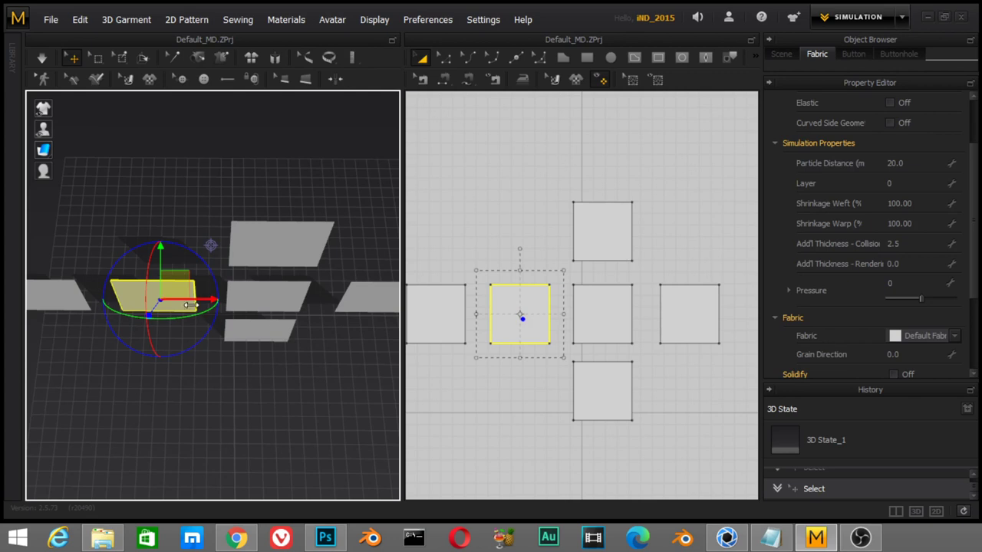
left_click_drag(202, 314, 175, 321)
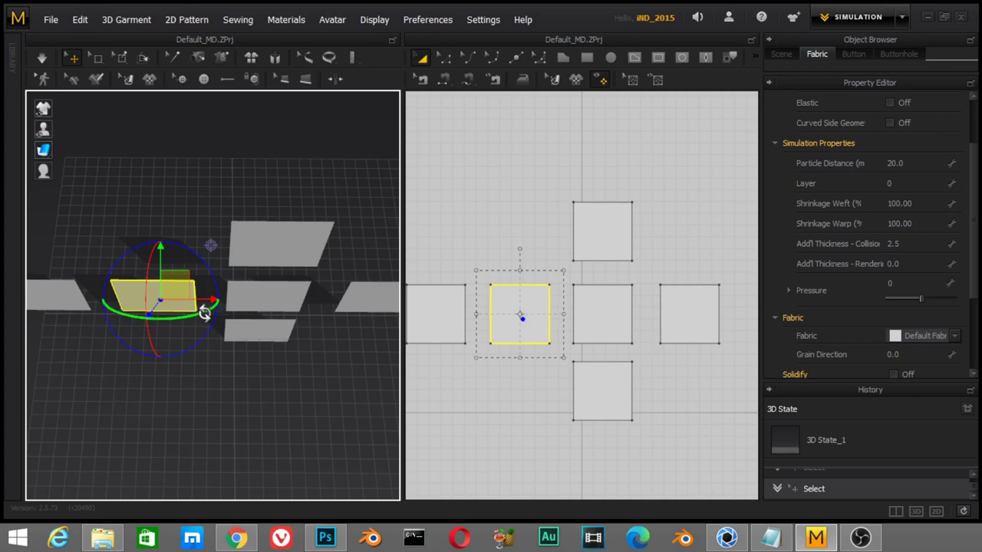
key("ctrl+z")
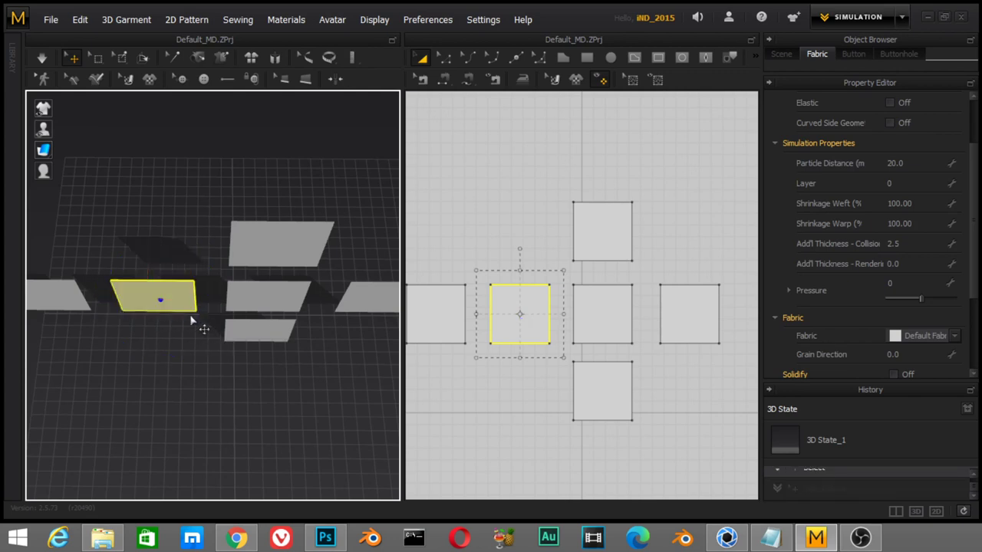
- Rotate the left, right and bottom patterns into place with the gizmo
mouse_move(296, 374)
right_mouse_down()
mouse_move(116, 230)
mouse_move(143, 258)
right_mouse_up()
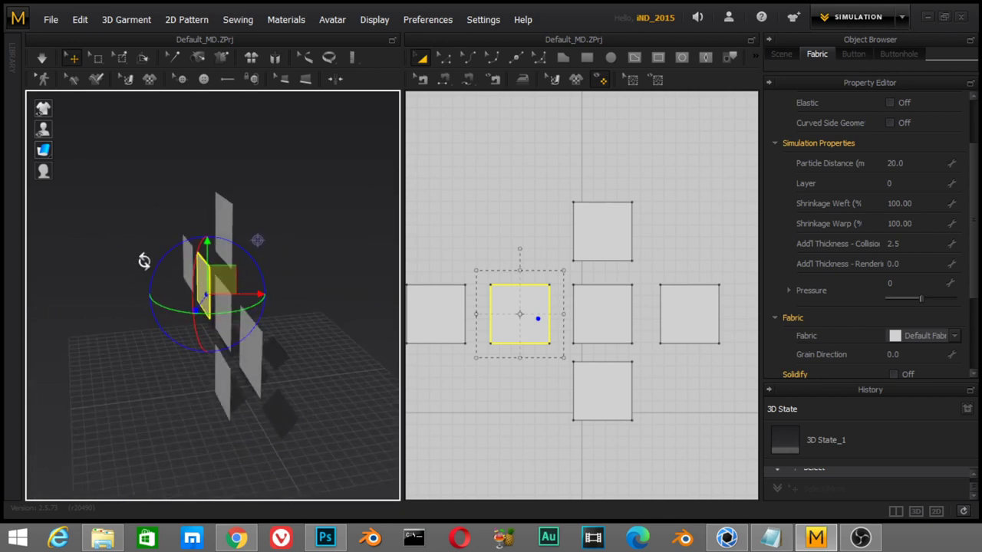
left_click_drag(146, 310, 41, 302)
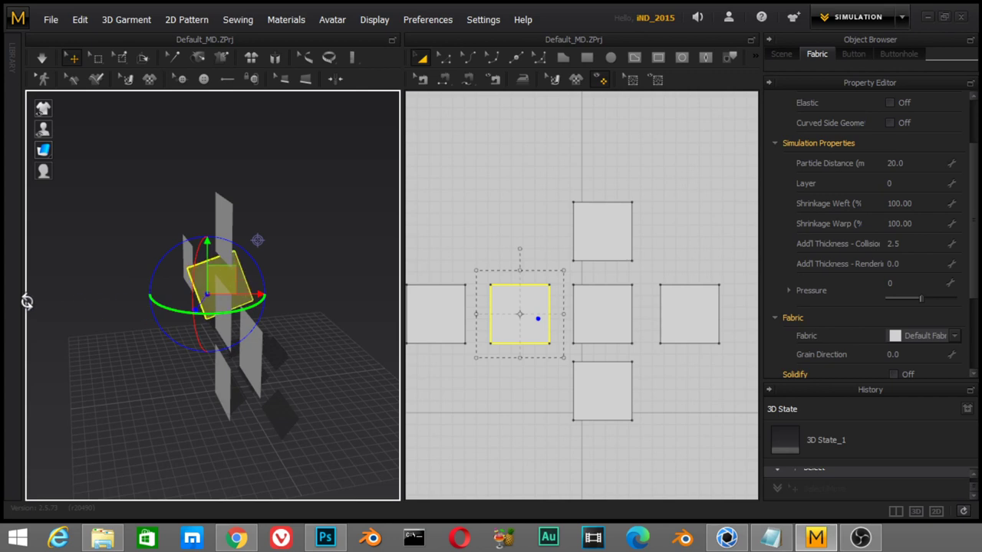
left_click_drag(42, 301, 13, 304)
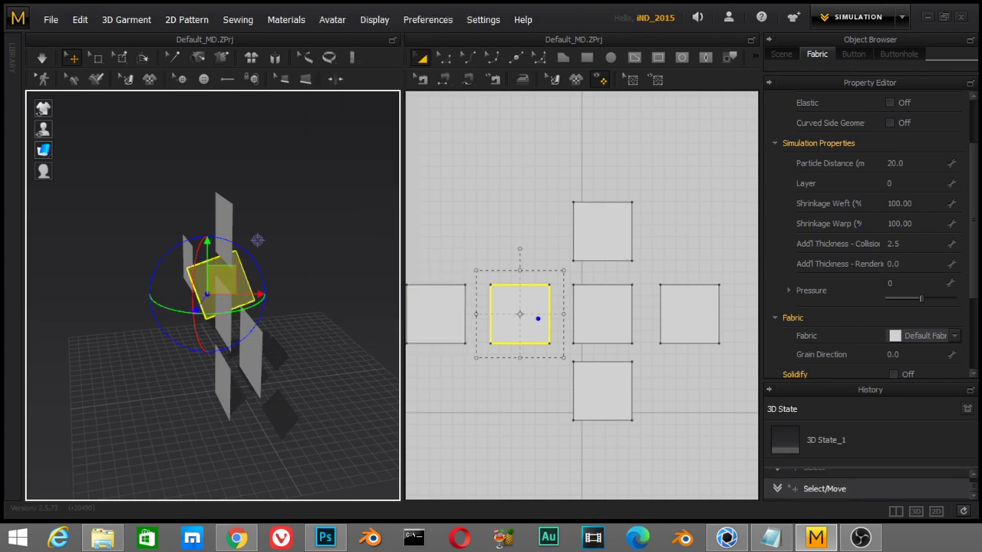
right_click_drag(215, 306, 276, 307)
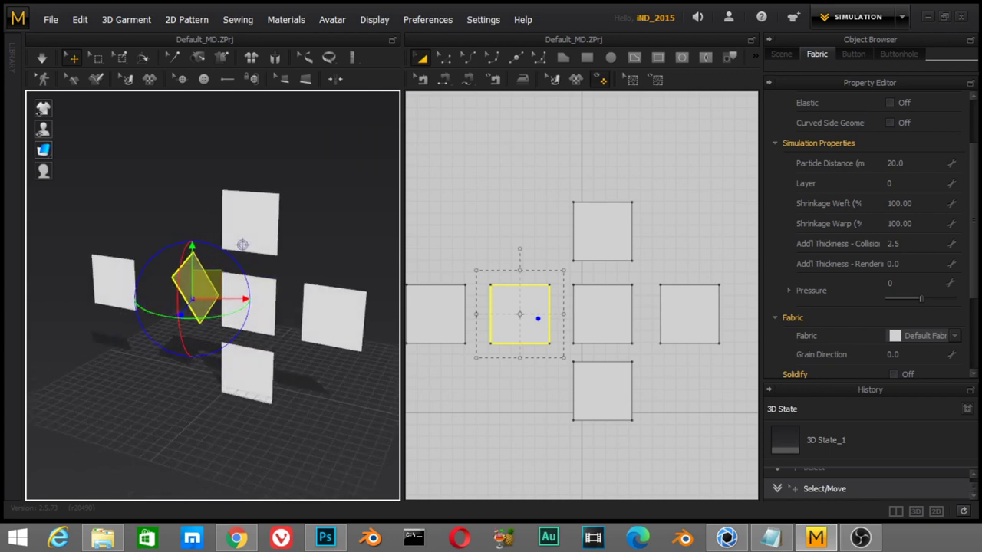
left_click(334, 314)
left_click_drag(314, 378, 282, 389)
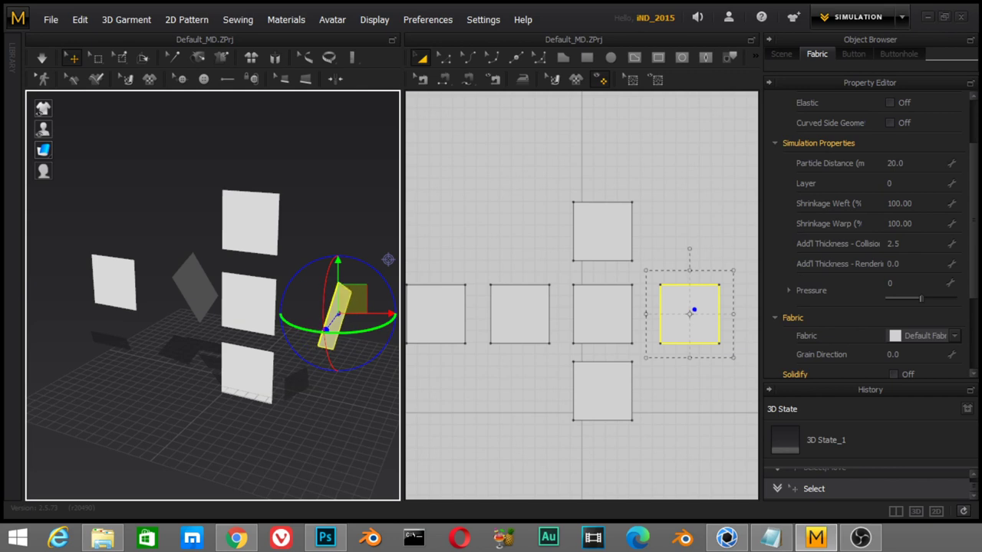
left_click(259, 390)
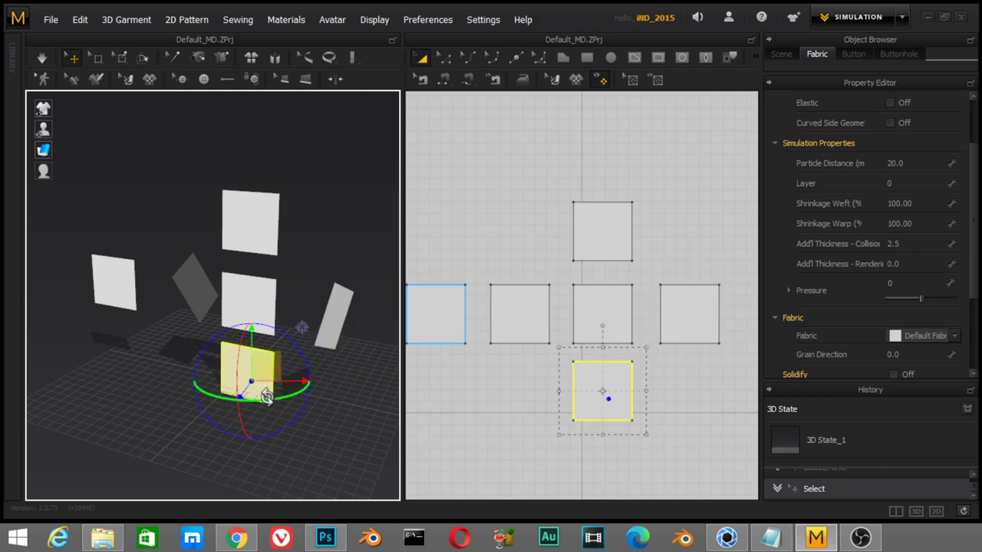
mouse_move(236, 372)
left_mouse_down()
mouse_move(222, 440)
mouse_move(286, 391)
left_mouse_up()
mouse_move(318, 388)
right_mouse_down()
mouse_move(248, 372)
mouse_move(256, 363)
right_mouse_up()
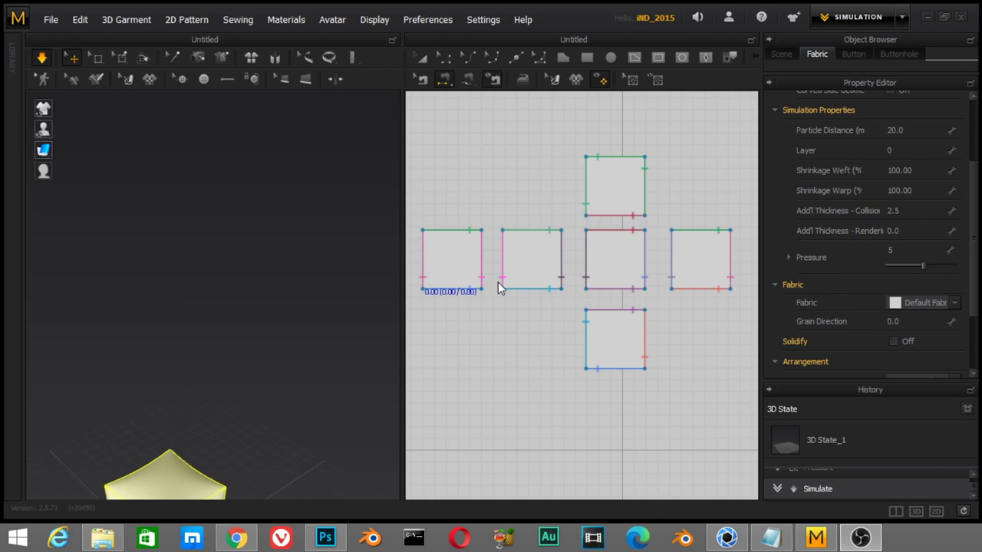
- Bring the inflated cube back into full view and stop the simulation
left_click(481, 289)
mouse_move(287, 412)
right_mouse_down()
mouse_move(301, 314)
mouse_move(276, 396)
right_mouse_up()
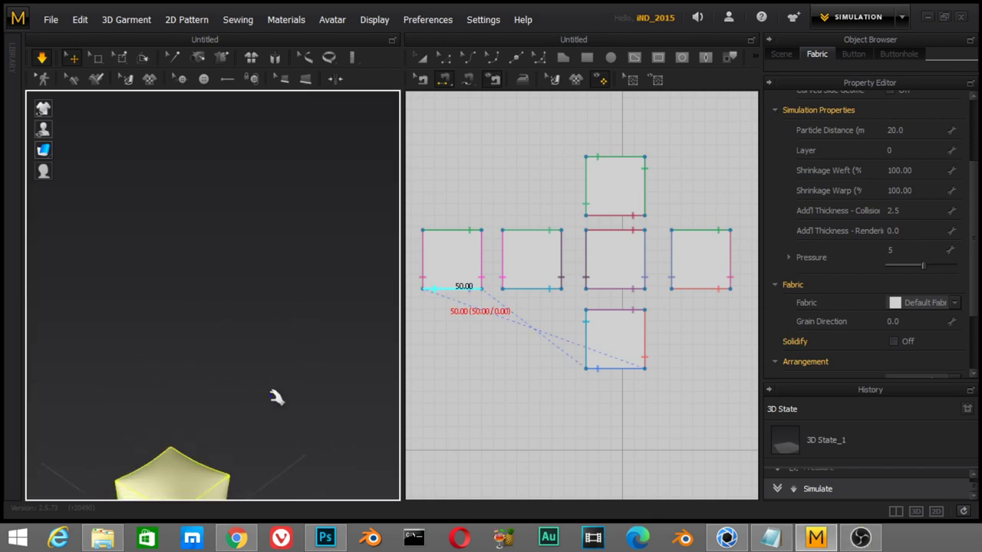
scroll(276, 342, "down", 3)
scroll(277, 342, "down", 2)
scroll(318, 426, "down", 2)
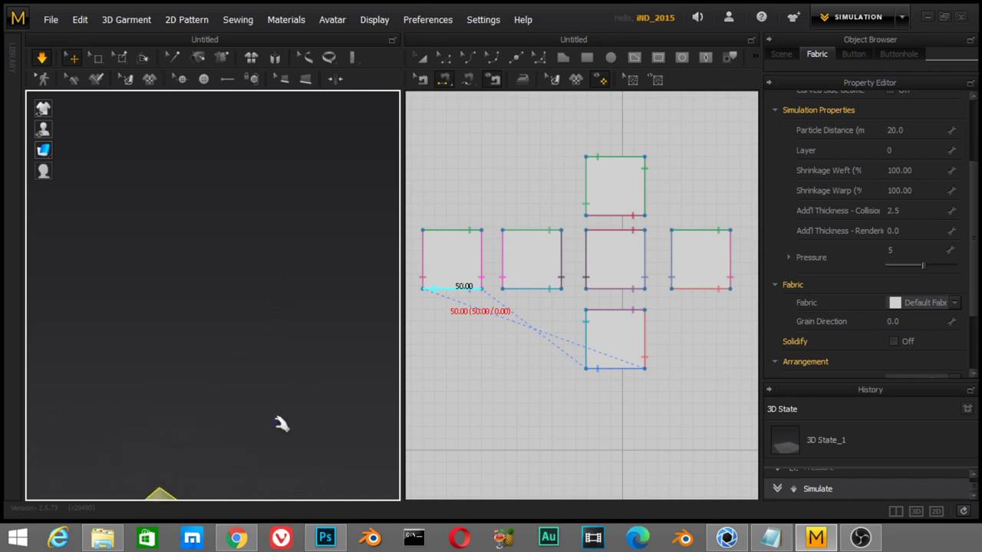
right_click_drag(275, 450, 332, 238)
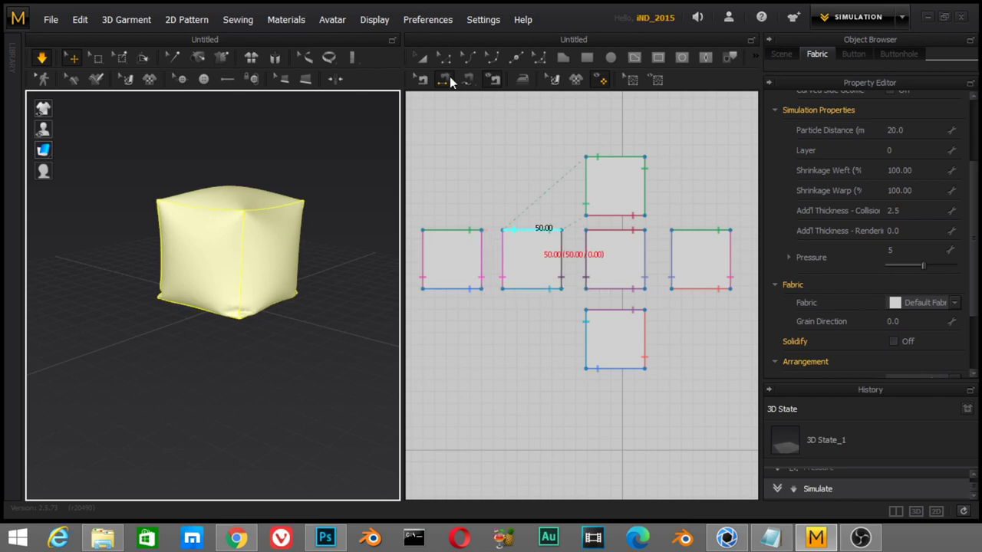
left_click(43, 60)
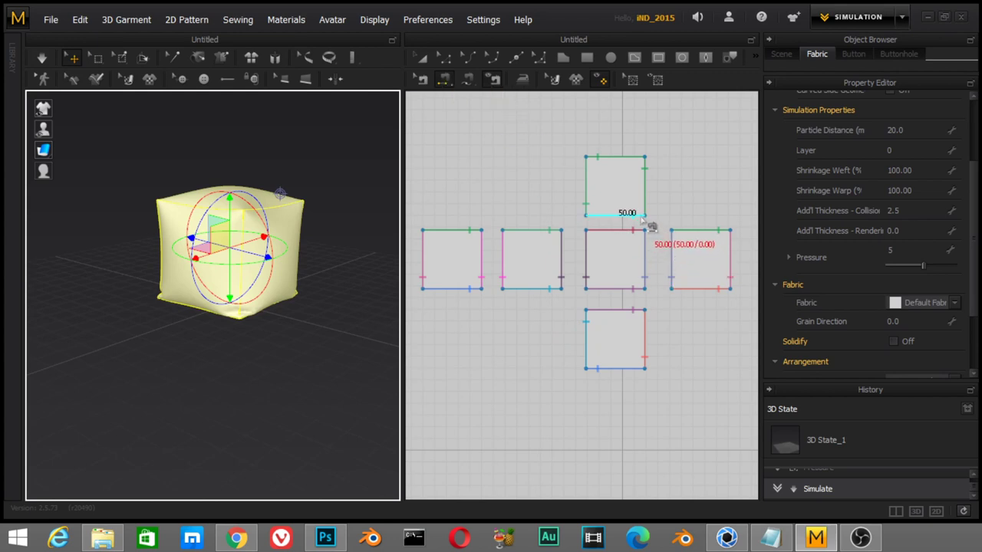
- Sew the second pattern's top edge to the top pattern's left edge with Segment Sewing
left_click(445, 79)
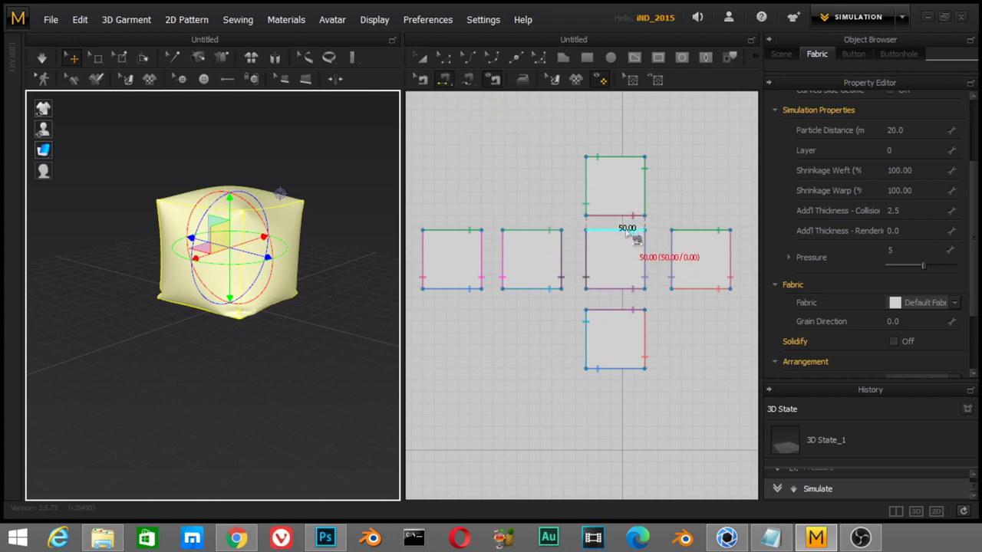
left_click(444, 230)
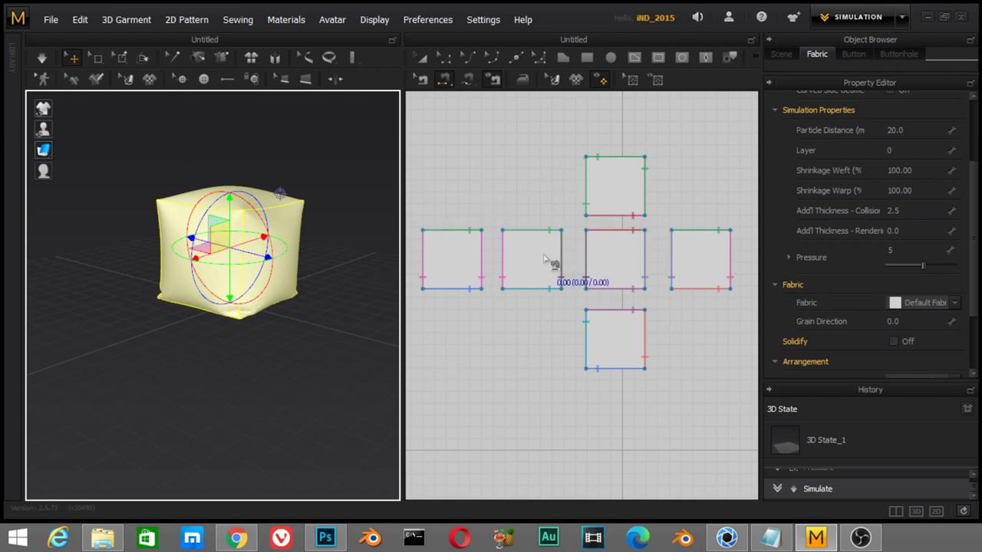
left_click(531, 230)
left_click(583, 198)
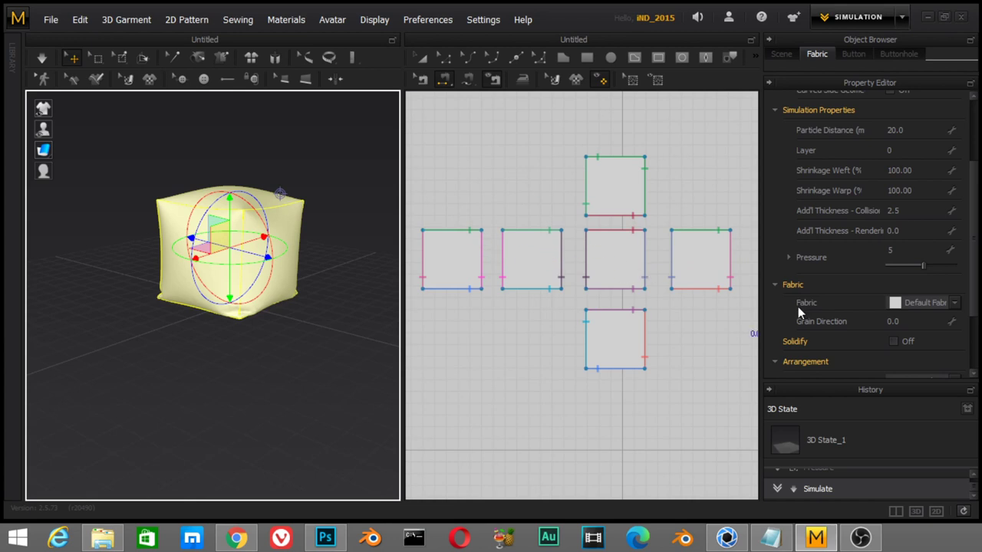
- Orbit and zoom around the cube, selecting and clearing its faces
right_click(204, 355)
left_click(188, 359)
mouse_move(188, 359)
right_mouse_down()
mouse_move(274, 344)
mouse_move(259, 376)
mouse_move(318, 261)
mouse_move(318, 355)
right_mouse_up()
left_click(311, 258)
left_click(320, 351)
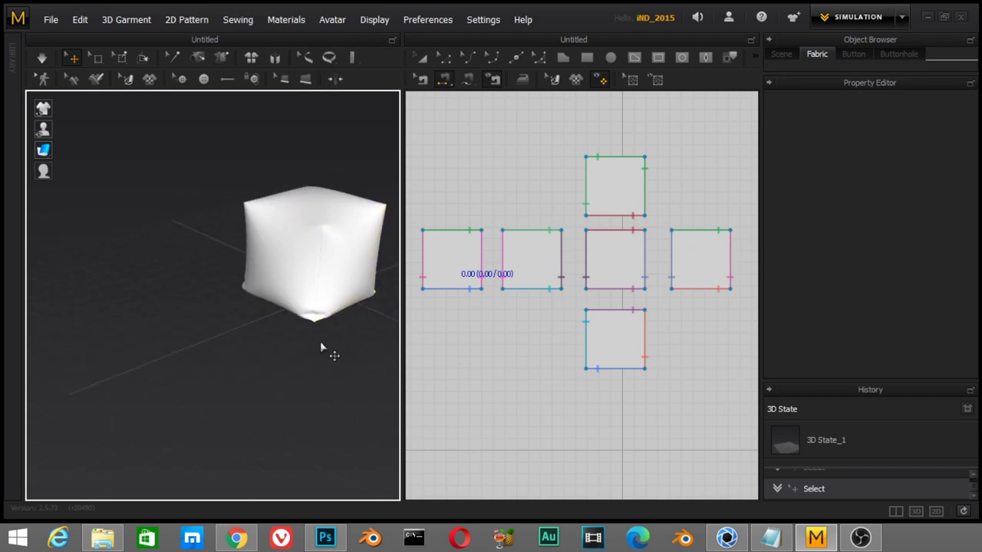
left_click(321, 314)
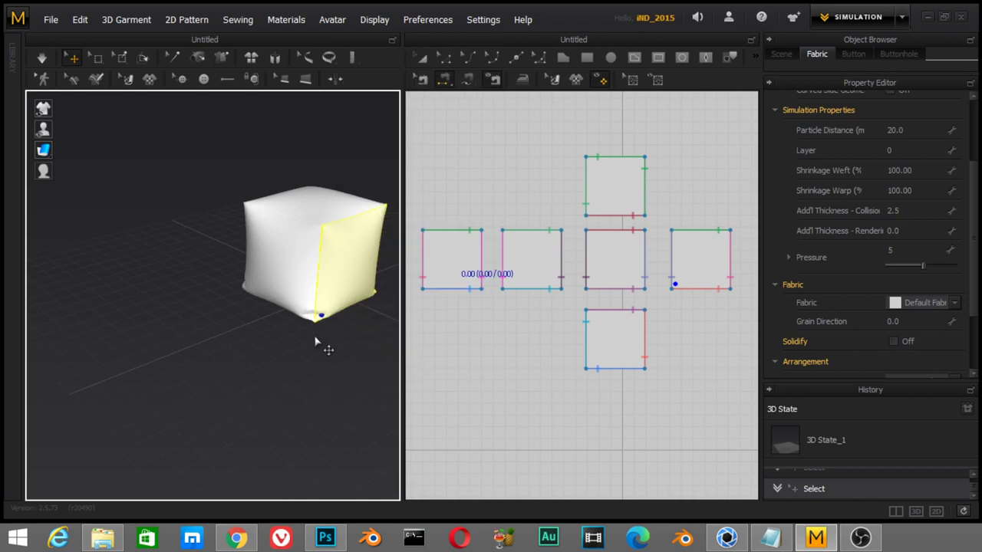
right_click(314, 341)
key("Escape")
scroll(284, 358, "up", 2)
scroll(284, 357, "up", 3)
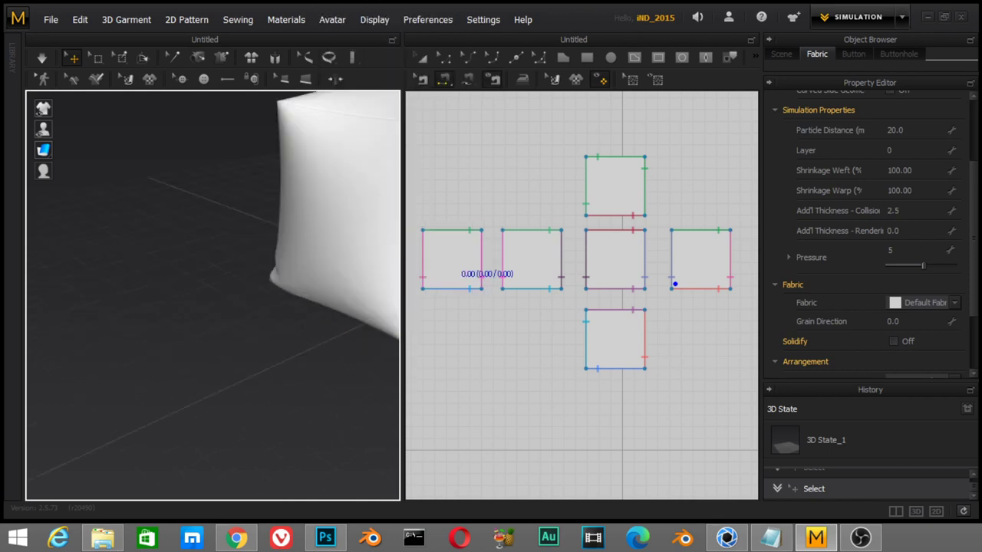
scroll(307, 353, "down", 2)
scroll(307, 352, "down", 3)
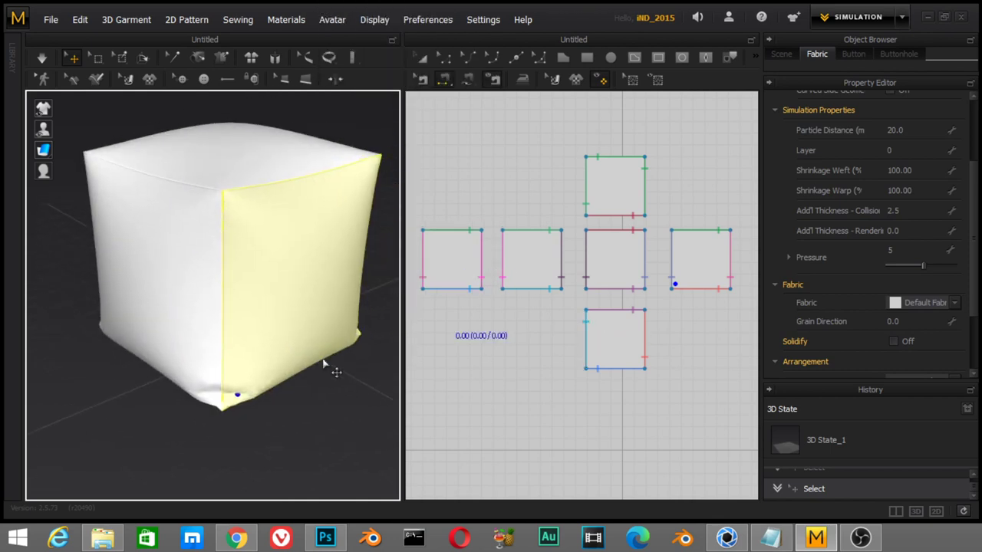
- Select all cube pieces, set Pressure to 4 then 0, and run the simulation
key("ctrl+a")
left_click(895, 251)
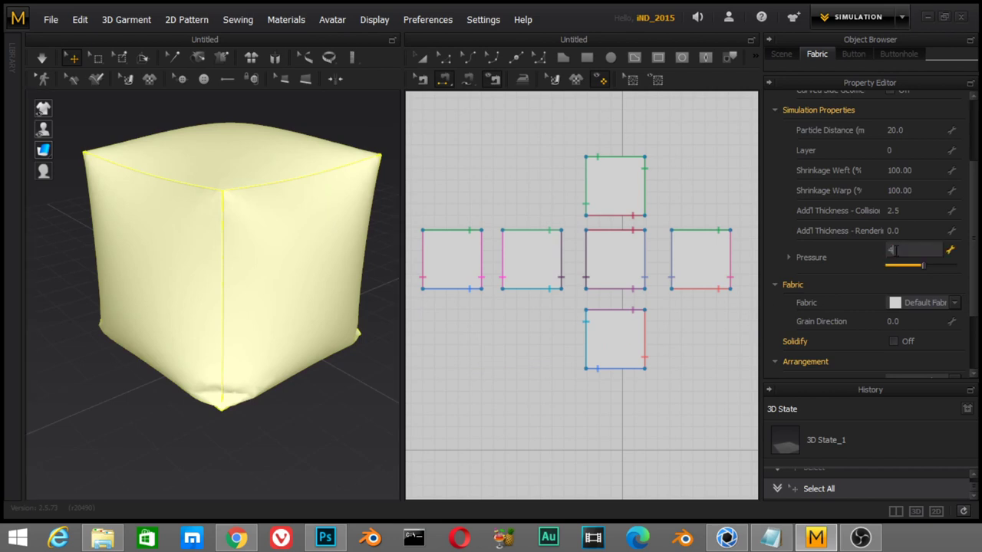
key("Return")
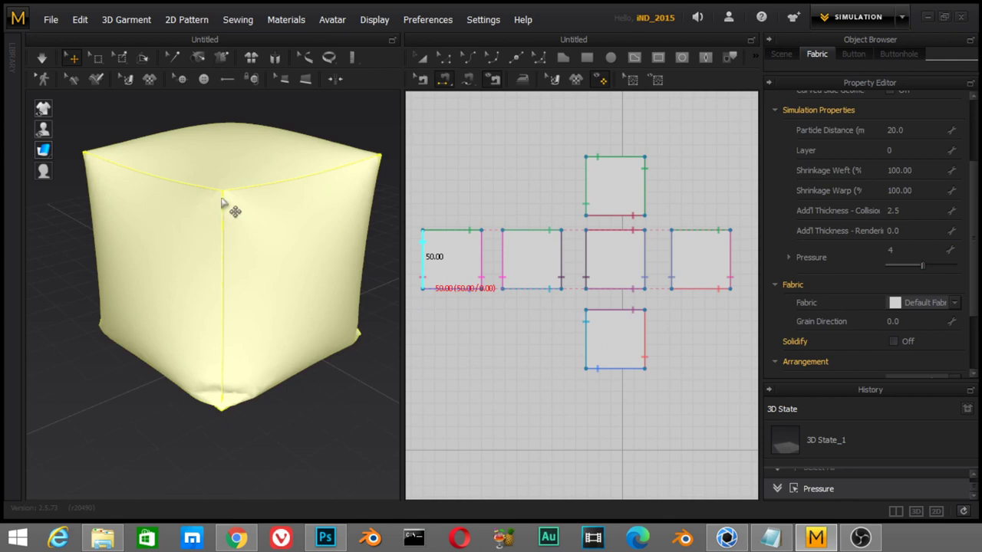
left_click(915, 250)
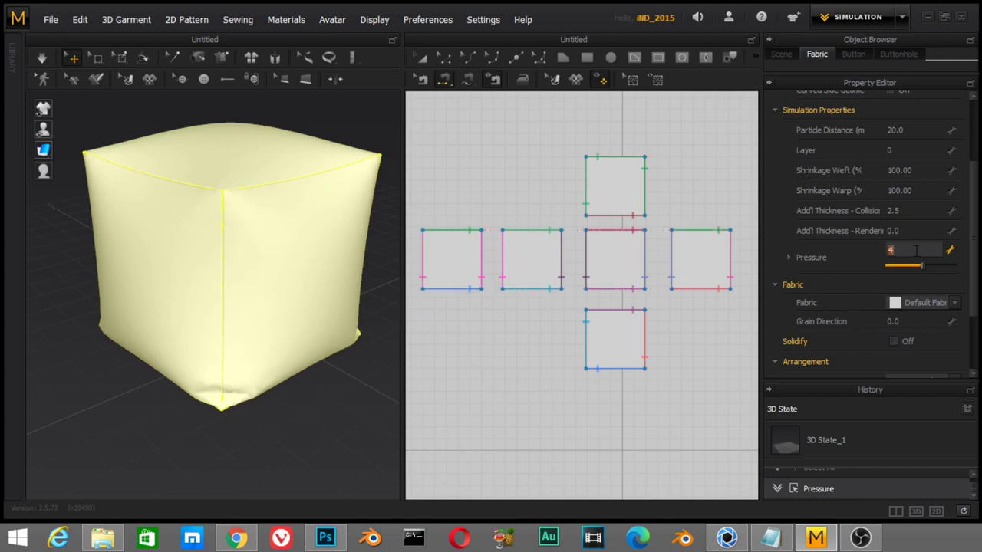
type("0")
key("Return")
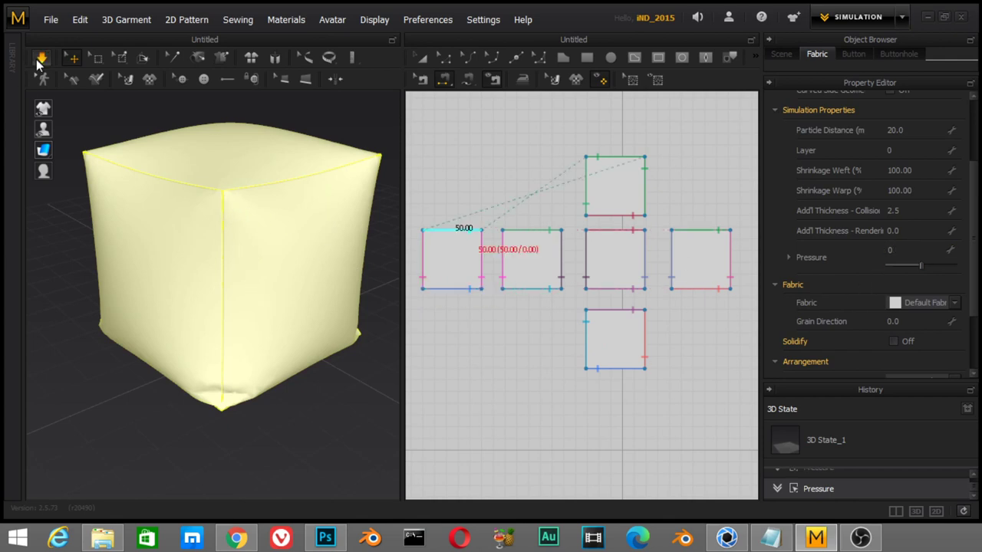
left_click(39, 59)
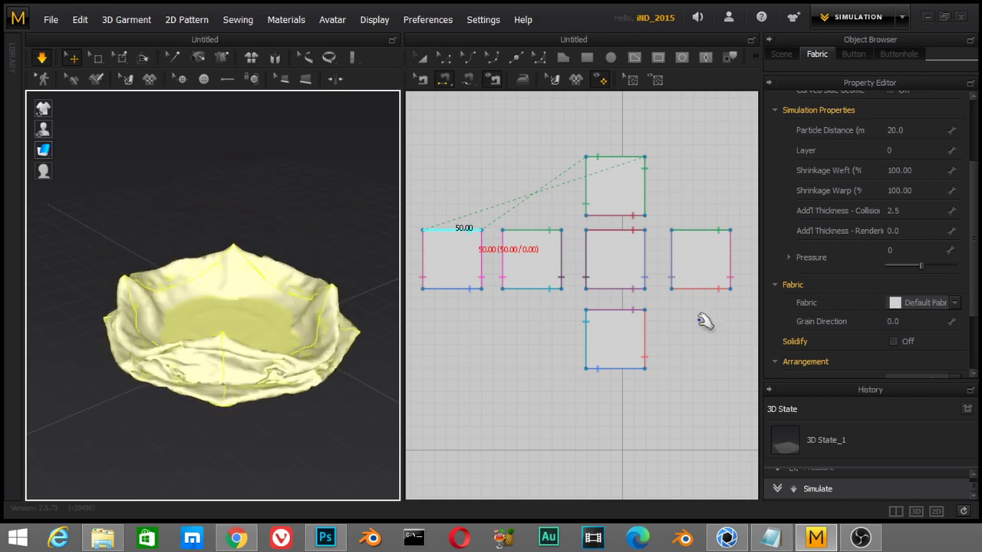
- Raise Pressure to 4 and then settle it at 3 while simulating, grabbing the cube's front edge
left_click(901, 249)
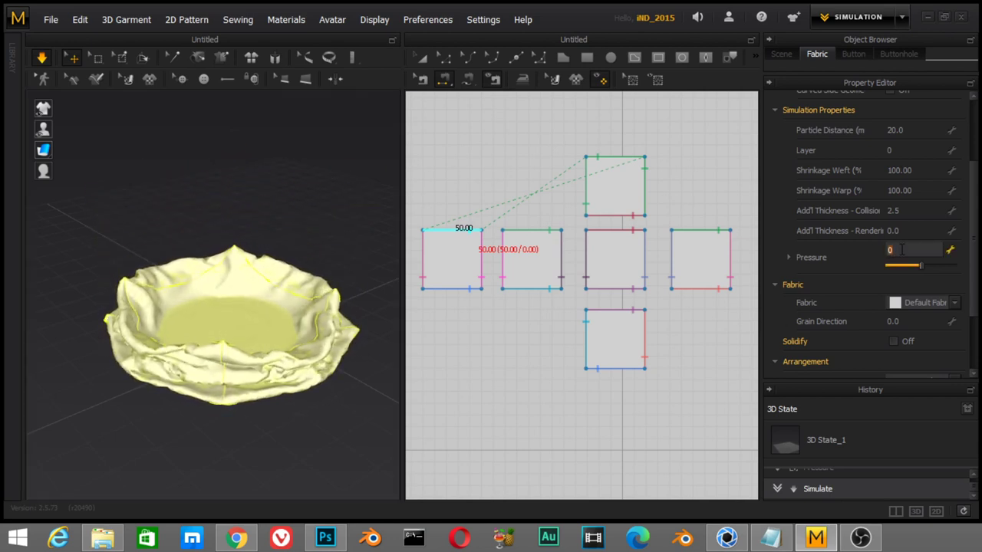
type("4")
key("Return")
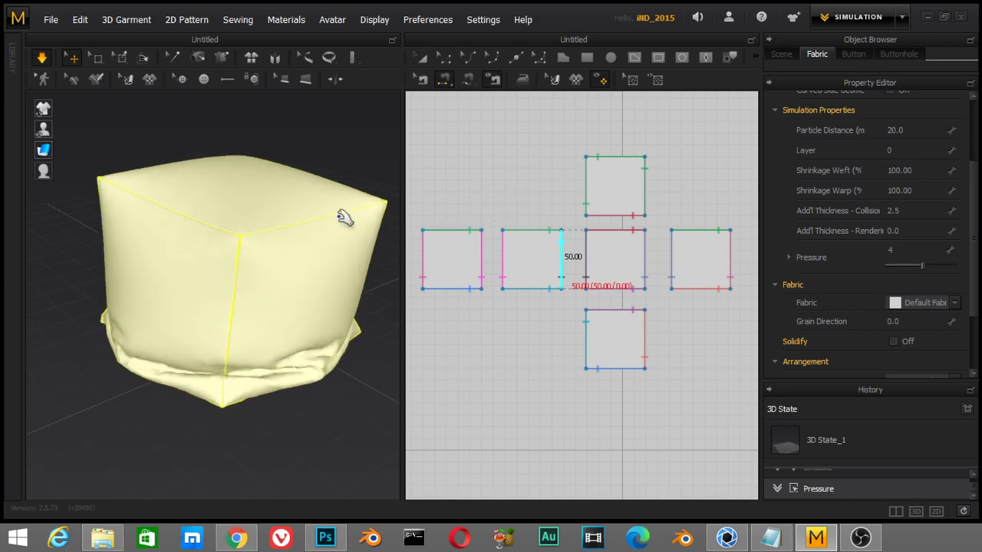
left_click(905, 250)
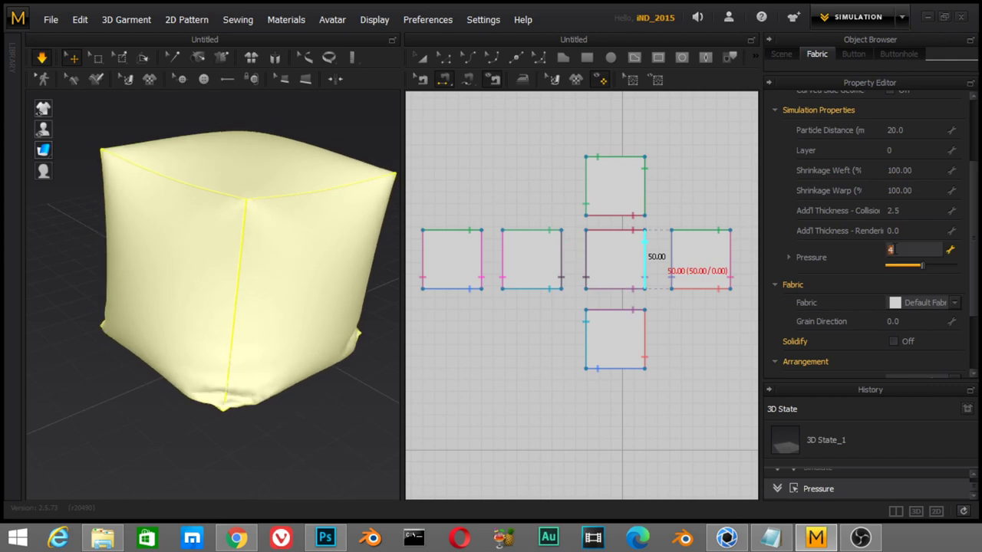
type("3")
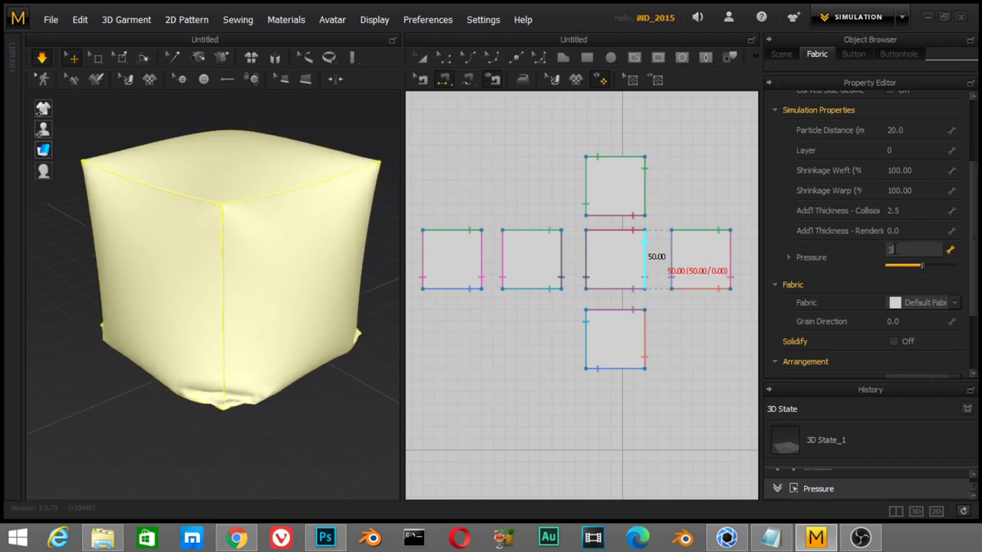
key("Return")
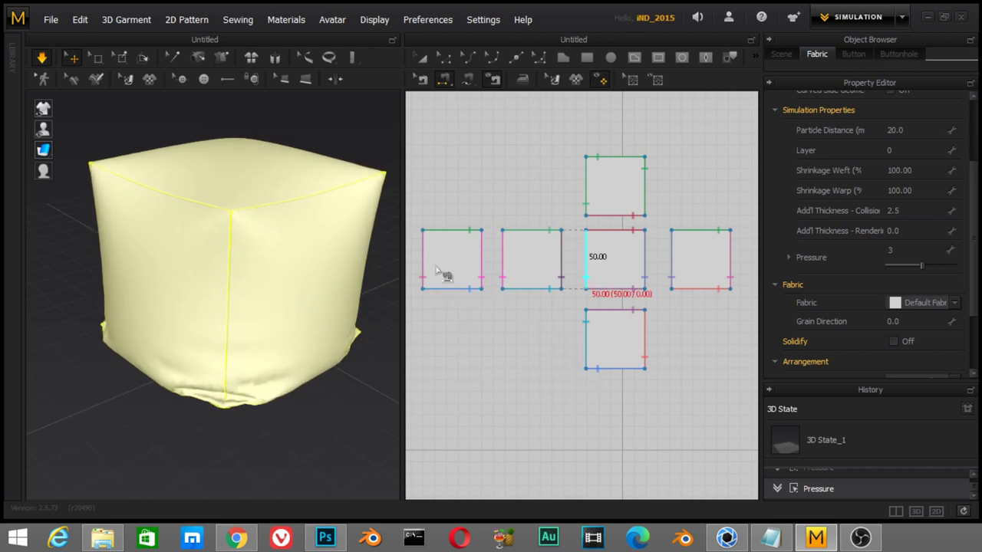
left_click(423, 80)
left_click(235, 273)
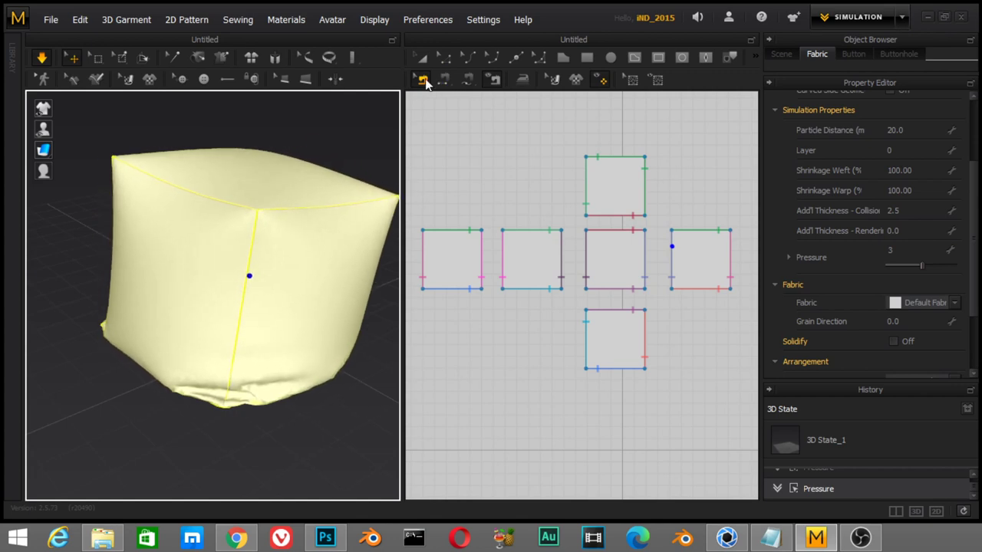
- Set the cube's Pressure to 4 and Particle Distance to 10.0
left_click(905, 248)
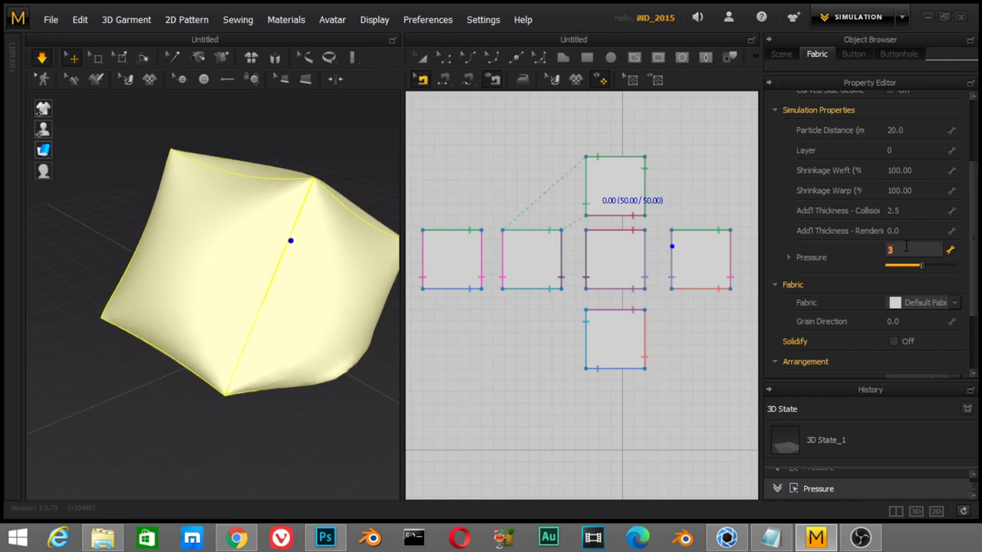
left_click(905, 130)
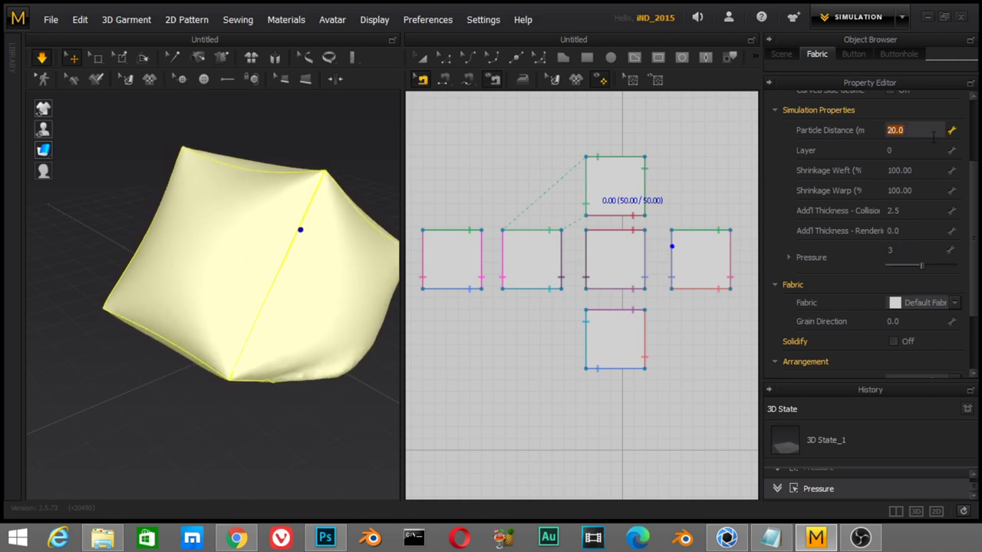
type("10")
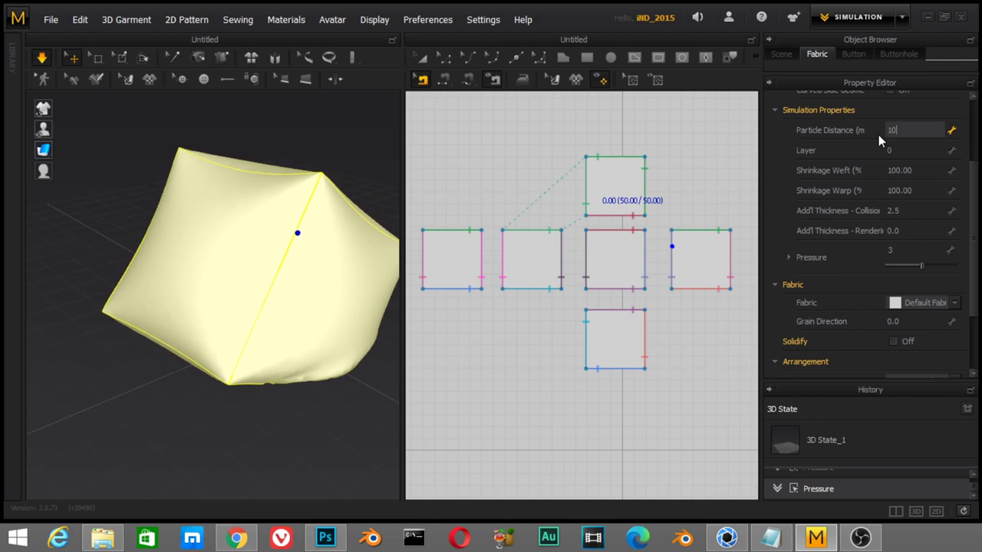
key("Return")
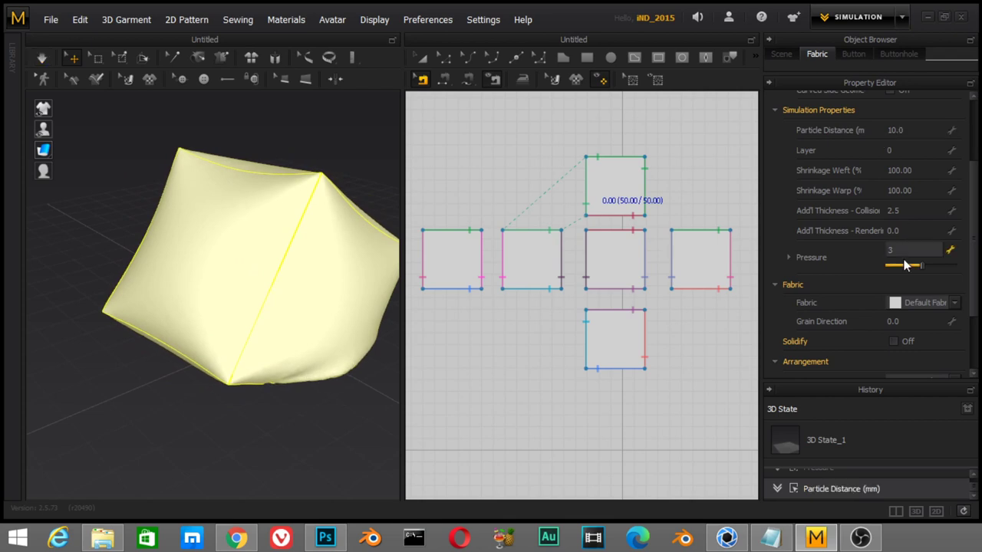
type("4")
key("Return")
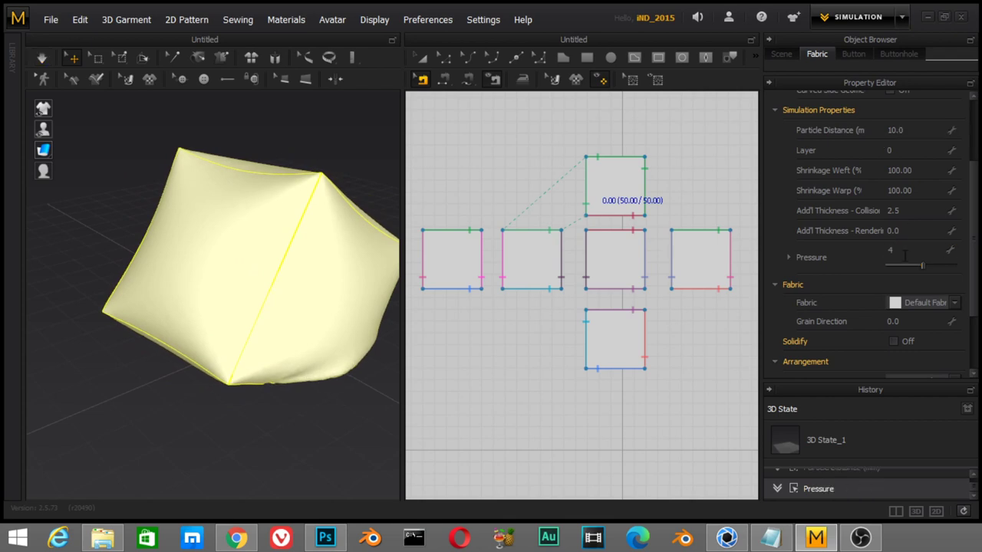
- Simulate the cube, pulling its fabric to reshape it as it inflates, then stop the simulation
left_click(43, 58)
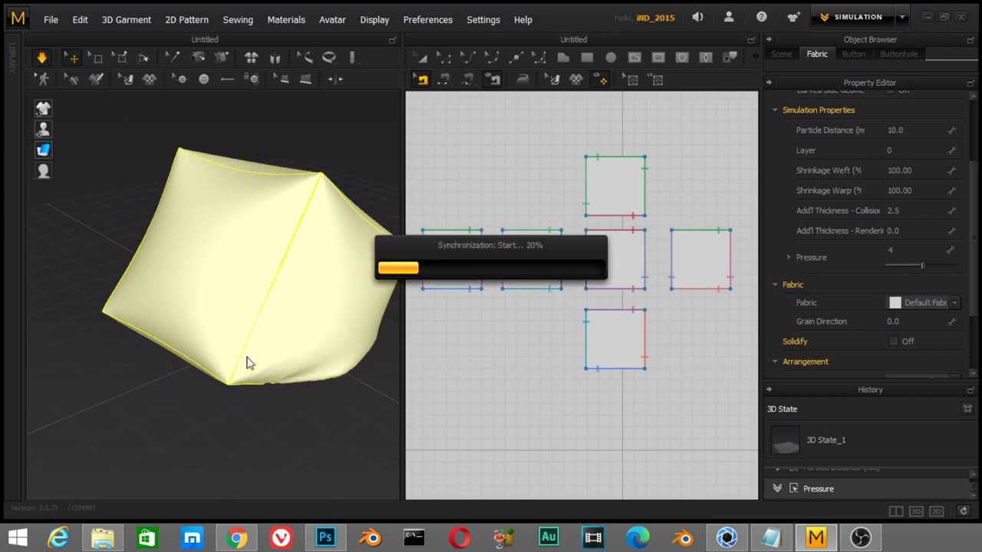
left_click(328, 237)
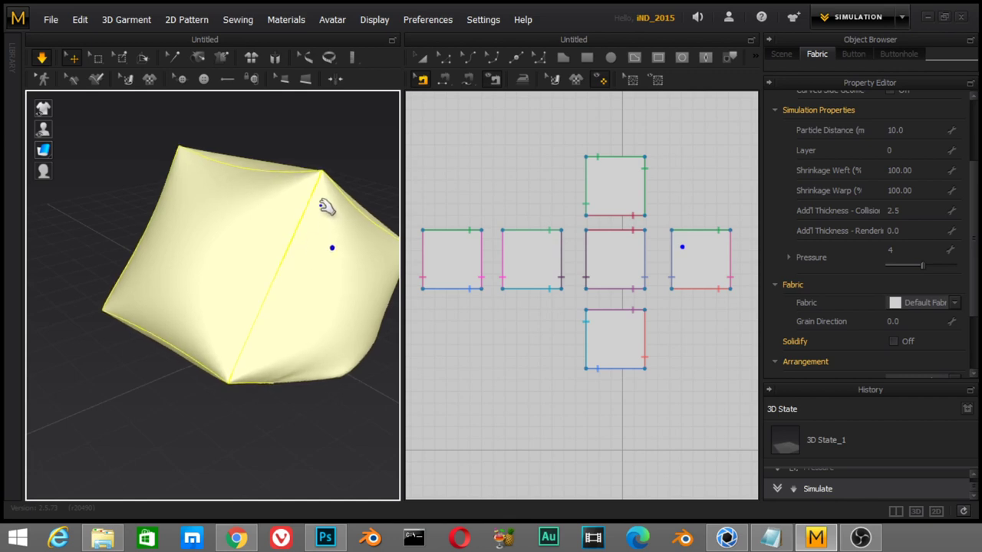
left_click(275, 192)
left_click_drag(271, 218, 279, 260)
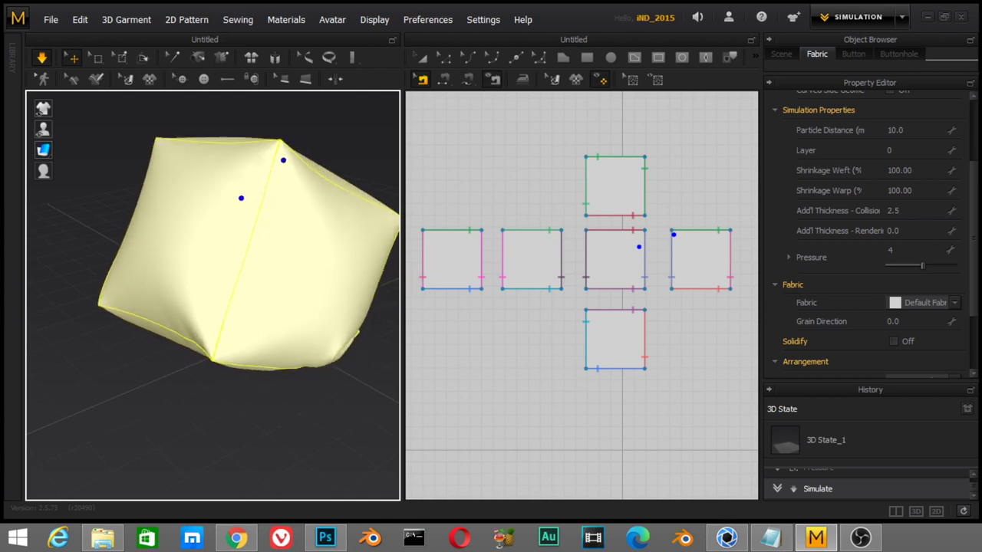
left_click(617, 216)
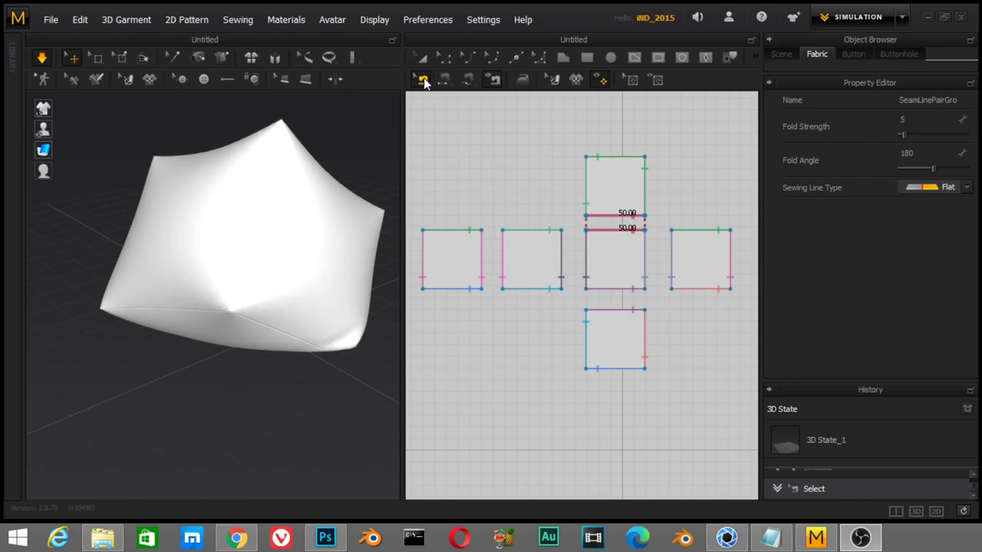
- Give the seam between the second and top squares Fold Strength 10 and Fold Angle 300
left_click(539, 230)
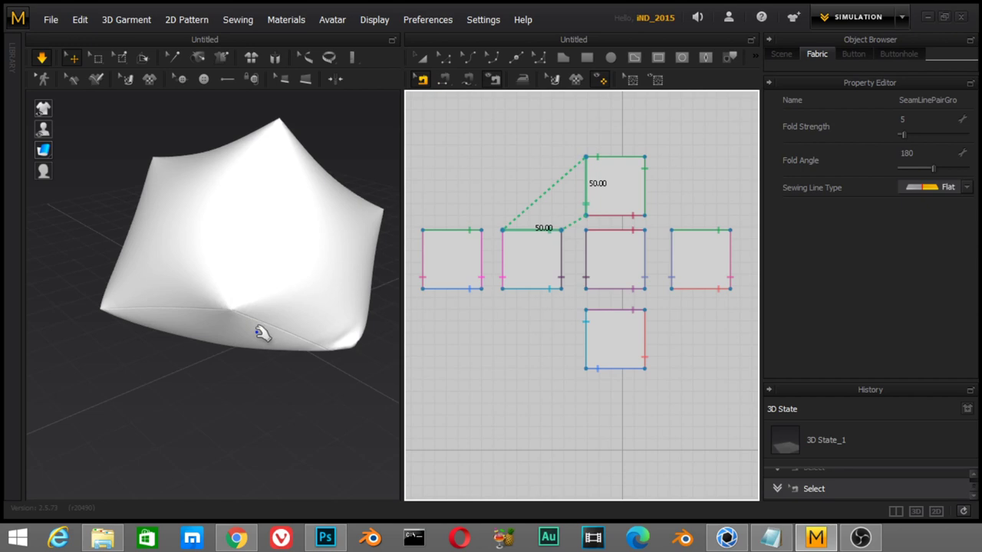
scroll(265, 340, "up", 2)
scroll(284, 362, "up", 2)
scroll(302, 345, "up", 2)
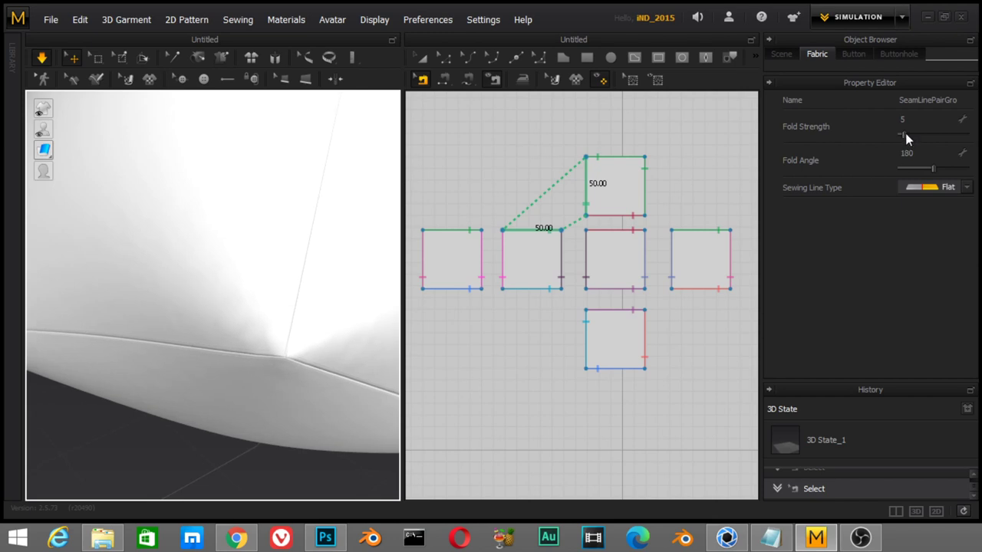
left_click(905, 120)
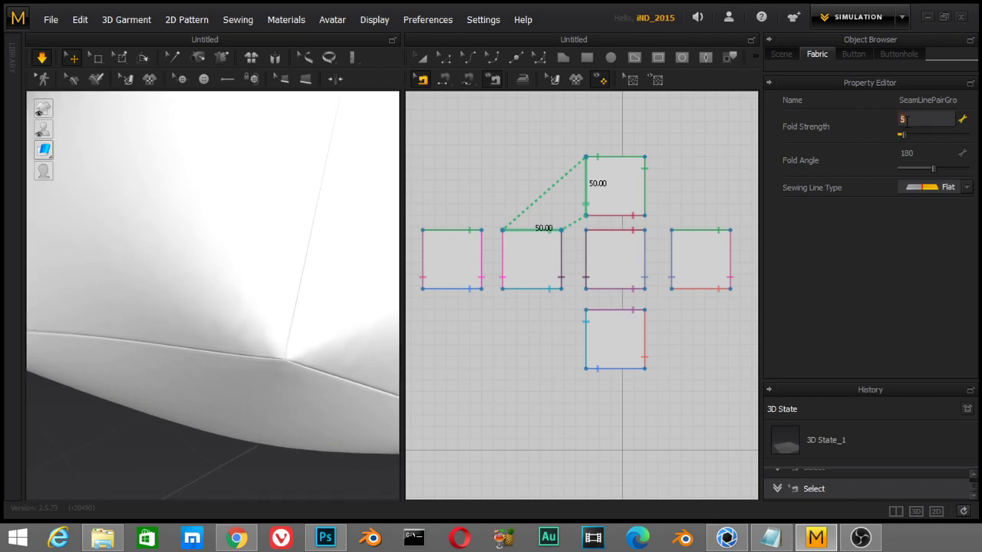
type("10")
key("Return")
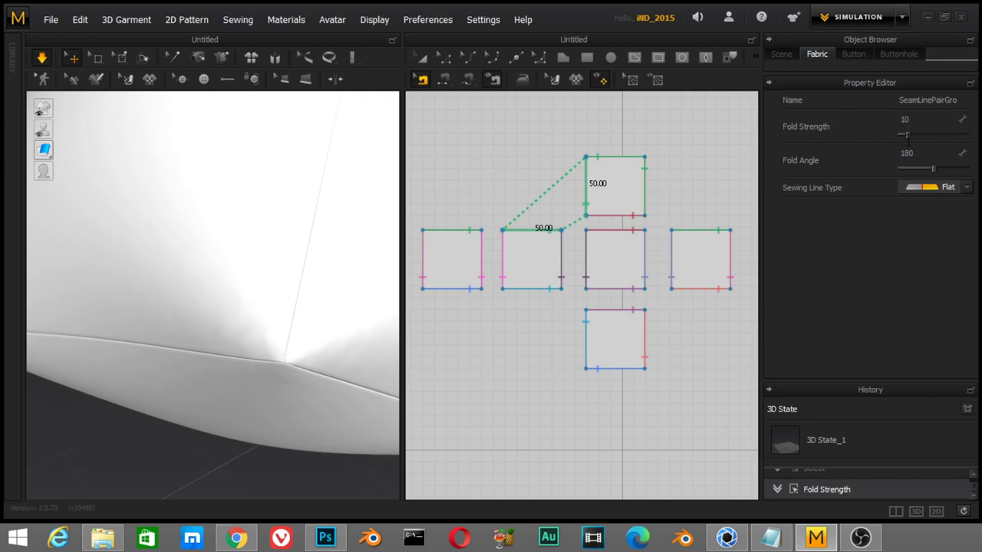
left_click(911, 156)
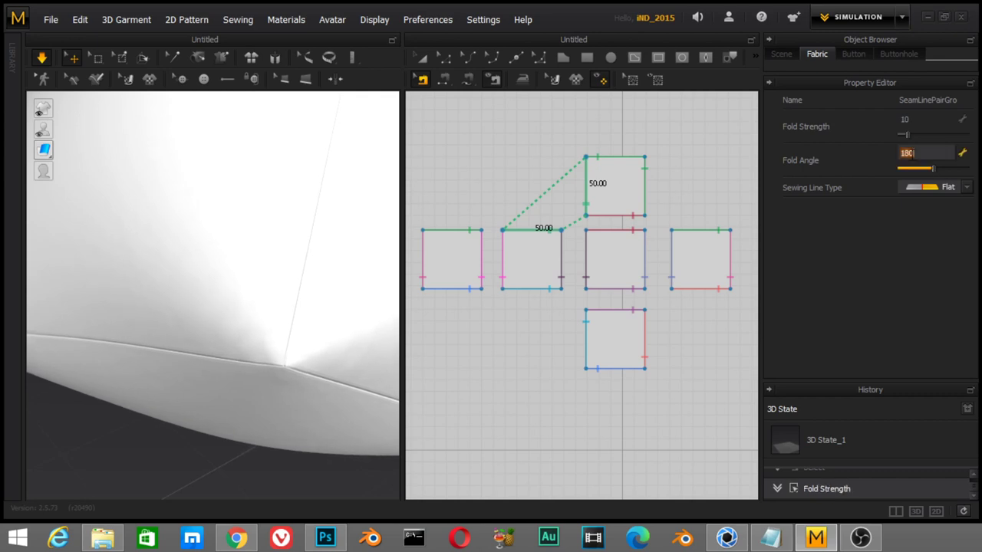
type("300")
key("Return")
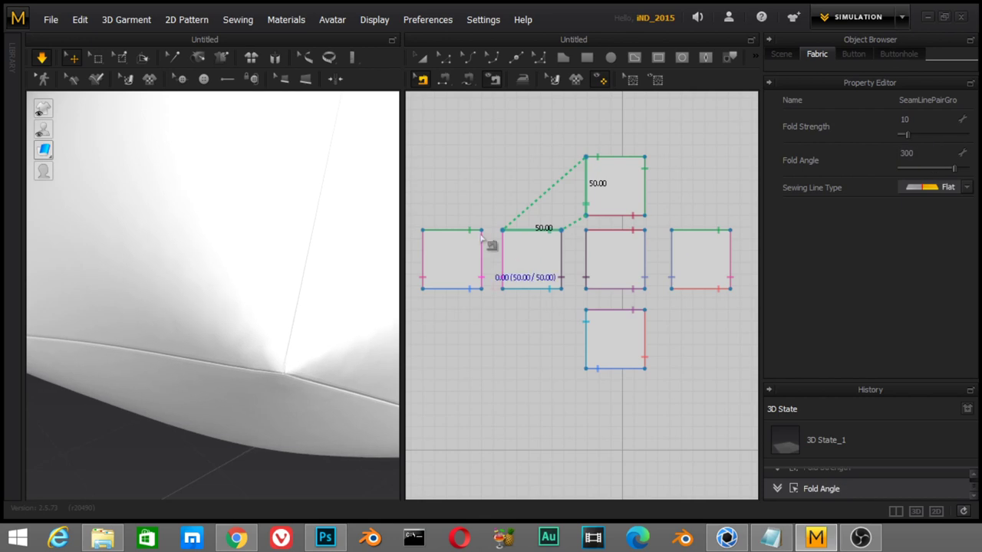
key("ctrl+a")
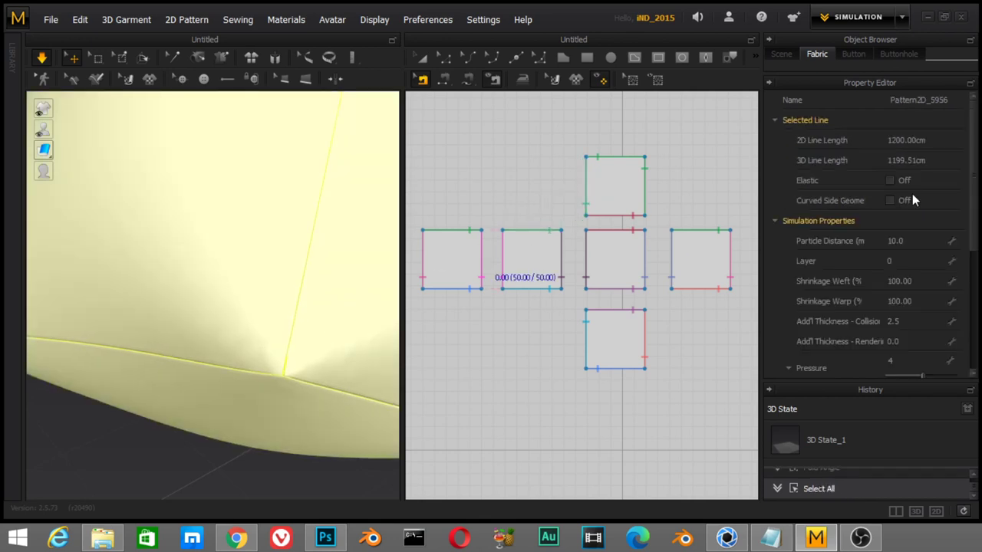
- Select every seam in the 2D pattern and adjust their Fold Strength and Fold Angle
left_click(668, 228)
key("ctrl+a")
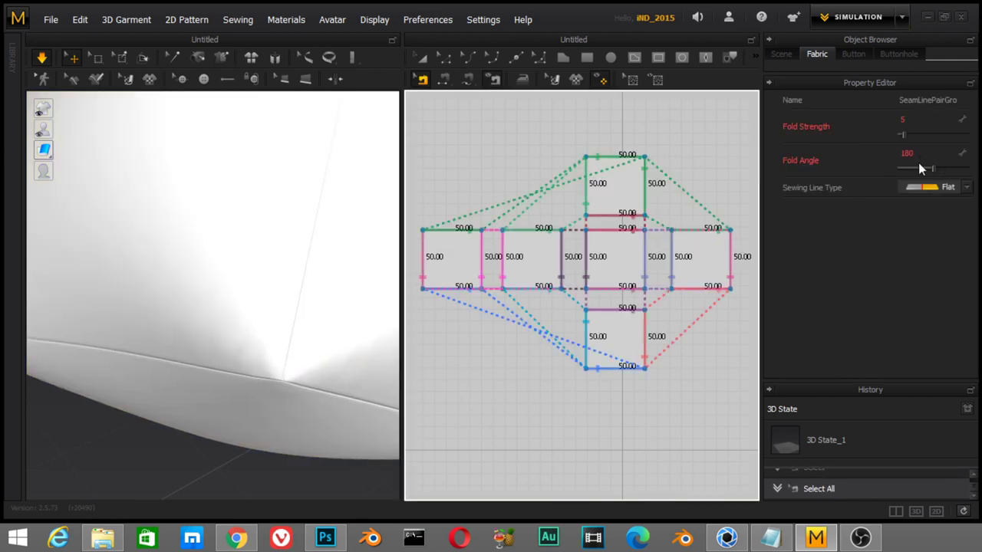
left_click(905, 134)
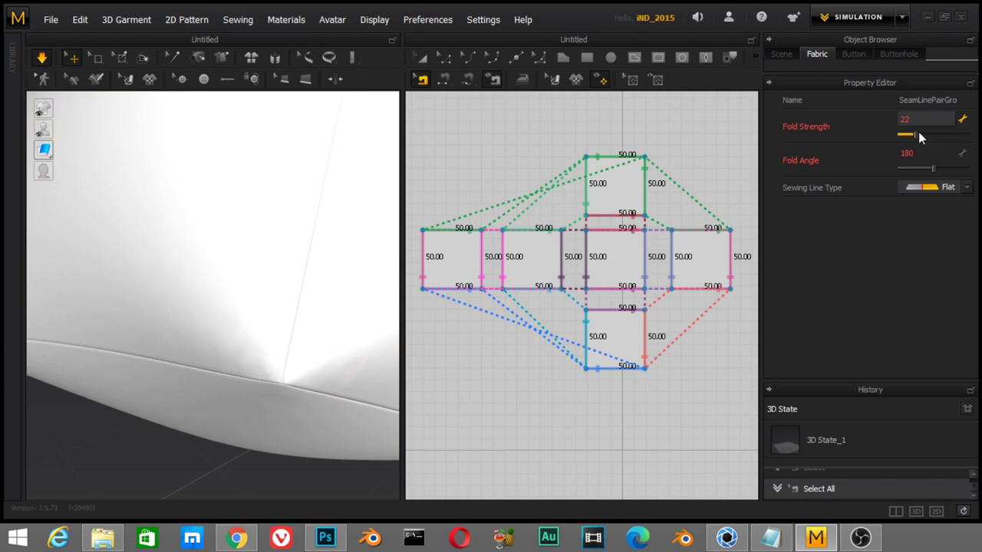
left_click_drag(918, 134, 920, 135)
left_click_drag(934, 168, 975, 174)
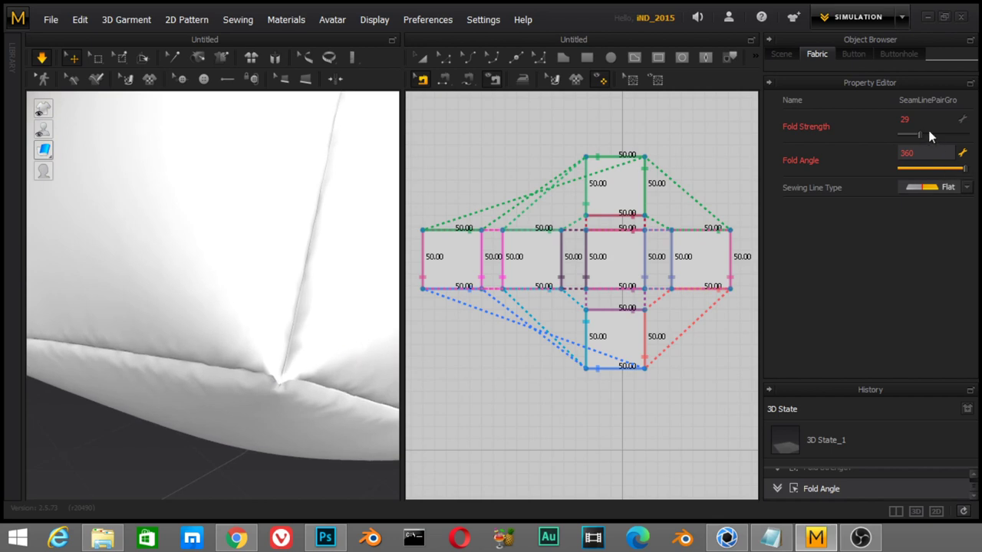
left_click_drag(920, 133, 918, 138)
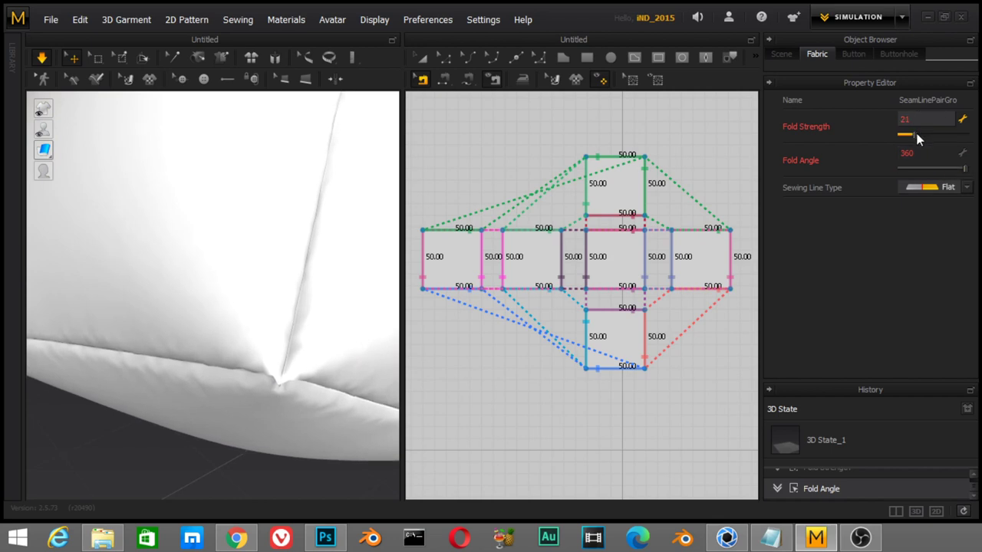
- While simulating, return the seams' Fold Angle to 360 with Flat sewing, and tug the fabric at the seam
left_click(47, 59)
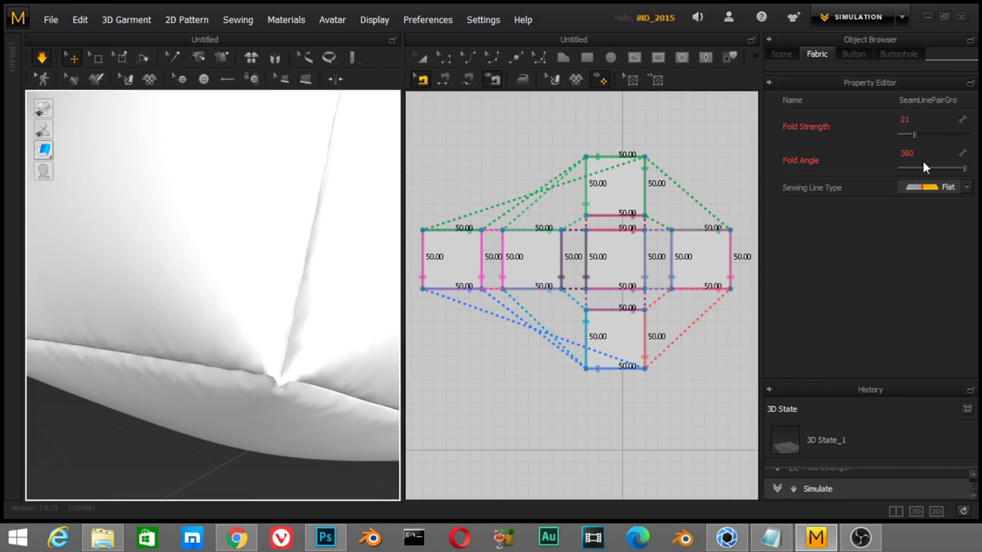
left_click_drag(965, 170, 954, 168)
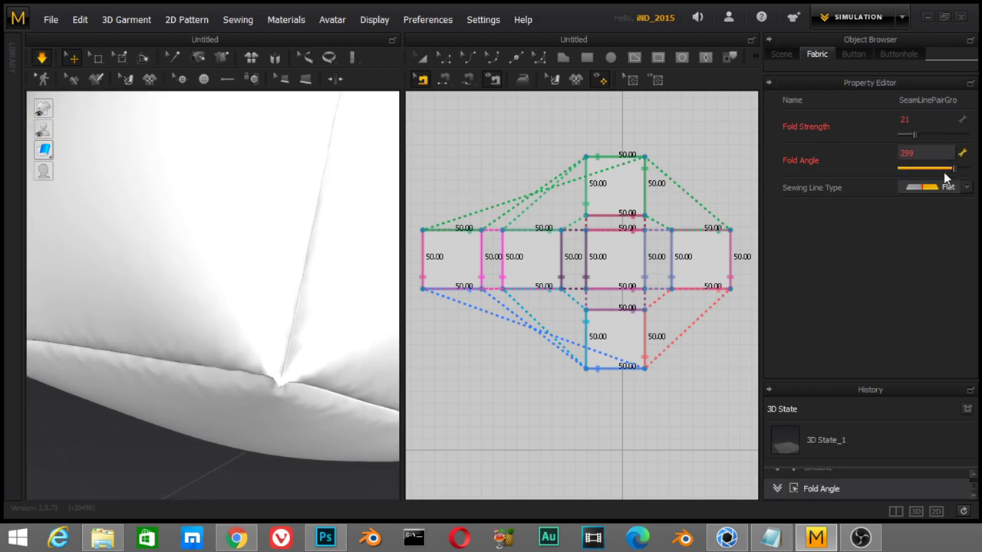
left_click(965, 188)
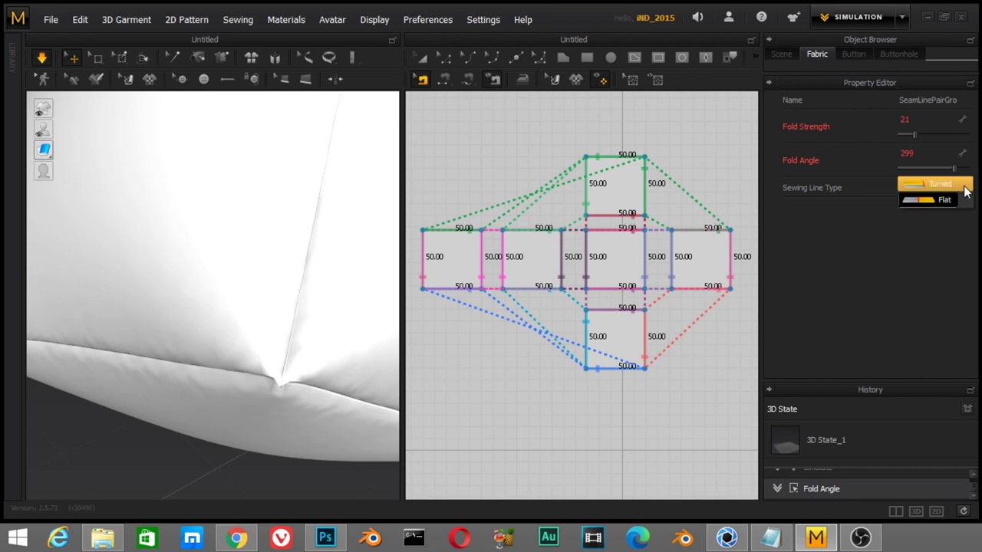
left_click(919, 197)
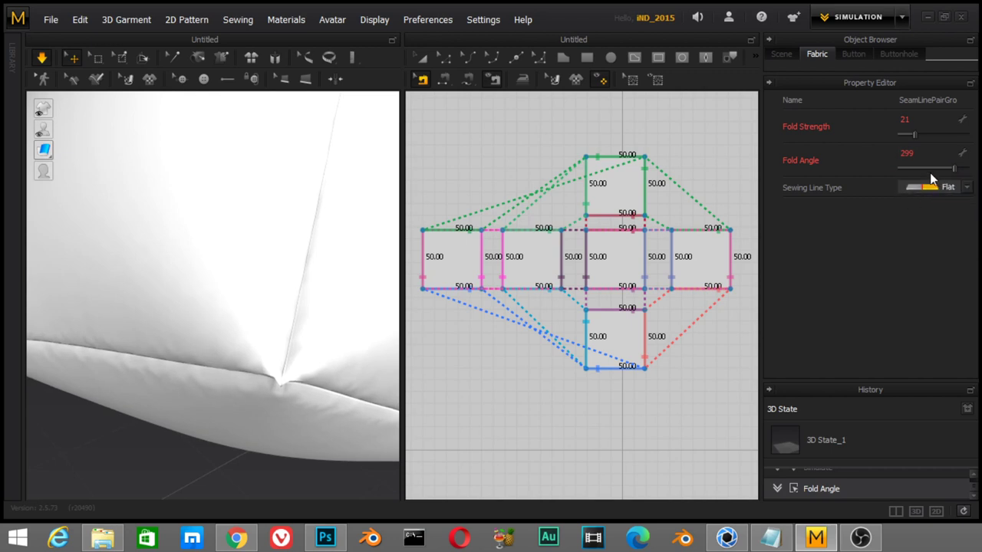
left_click_drag(956, 170, 968, 168)
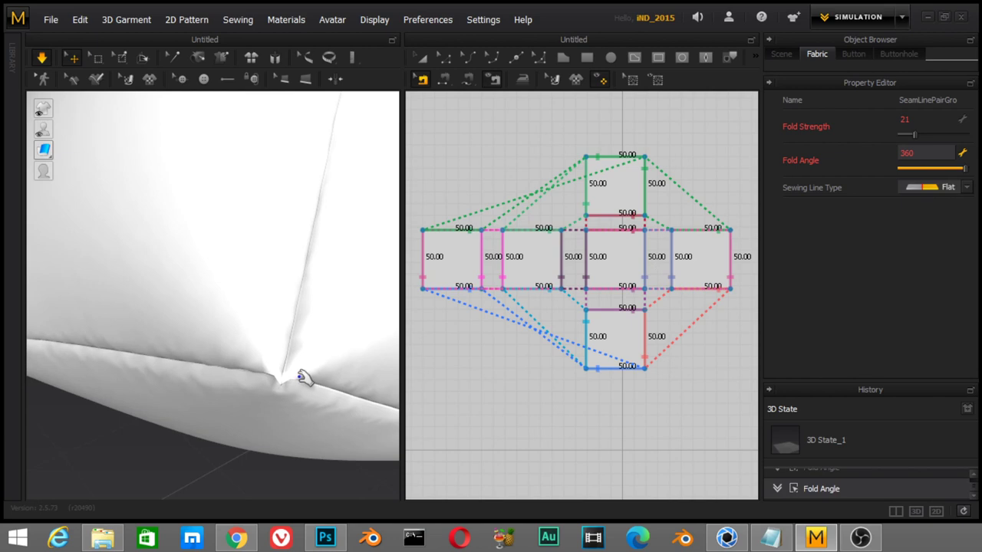
left_click_drag(324, 334, 351, 389)
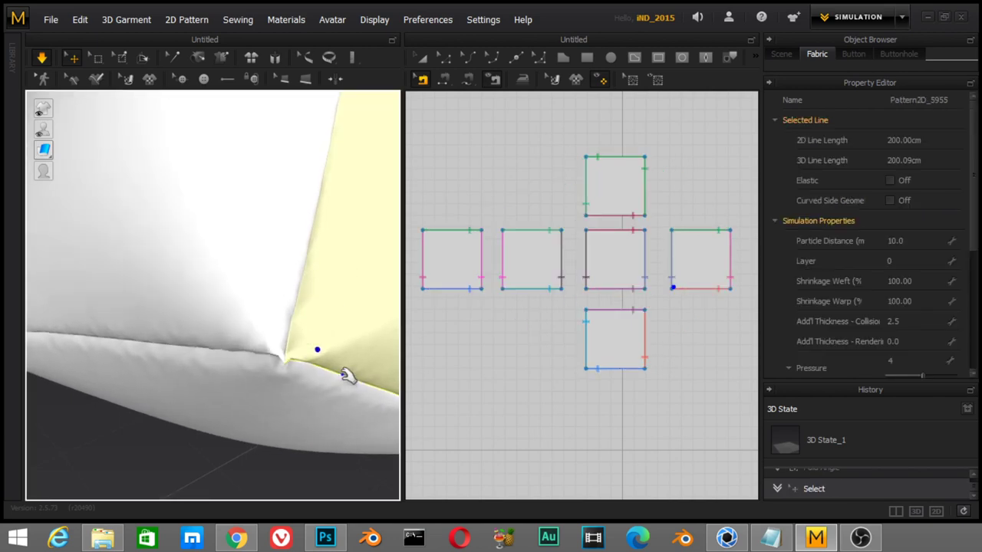
left_click_drag(352, 389, 263, 362)
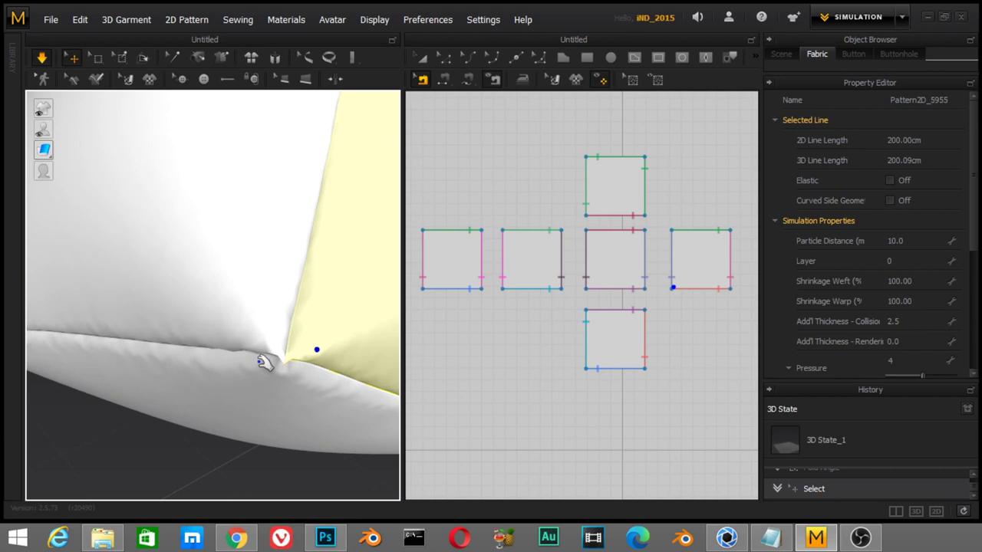
- Reselect all seams and set their Fold Strength to 12
left_click(514, 316)
key("ctrl+a")
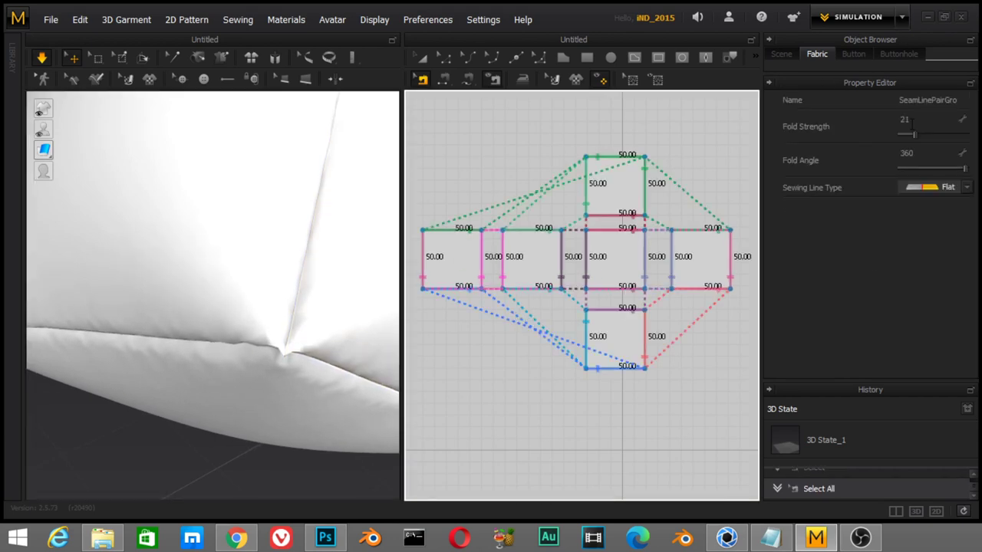
left_click_drag(905, 135, 919, 136)
type("2")
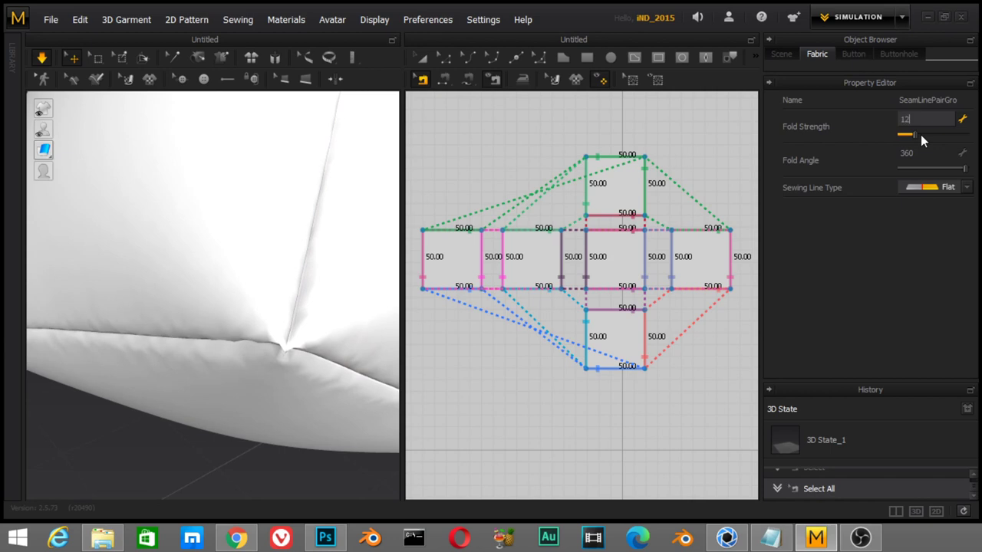
key("Return")
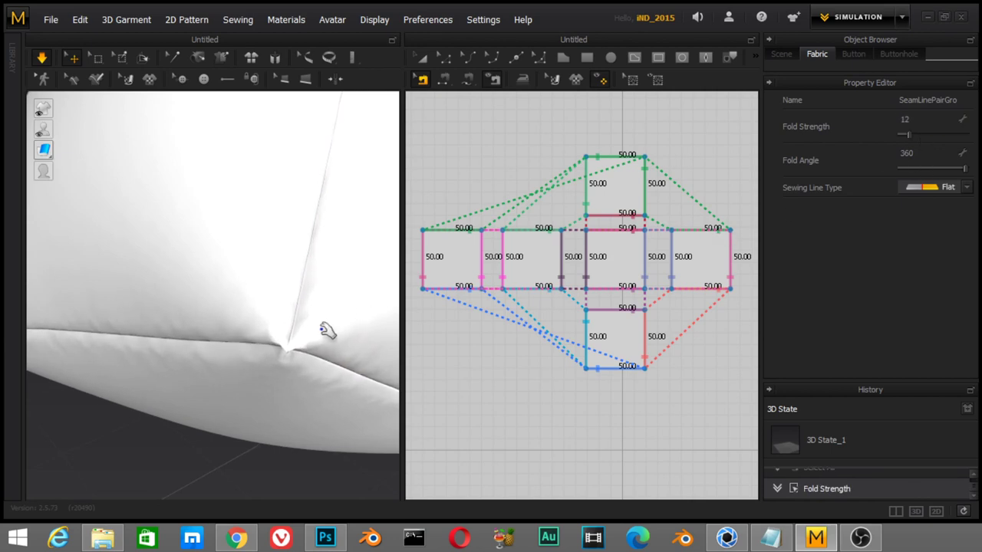
left_click(312, 268)
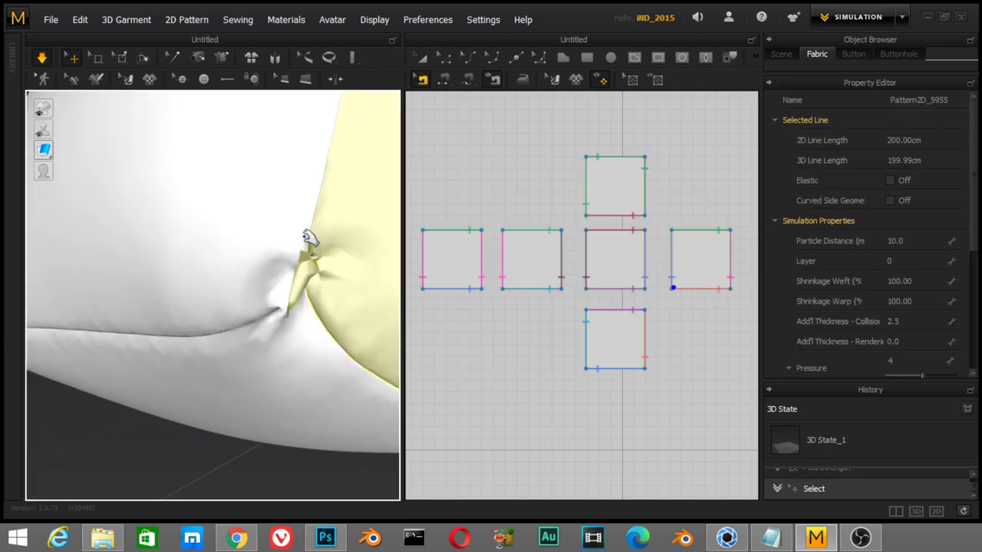